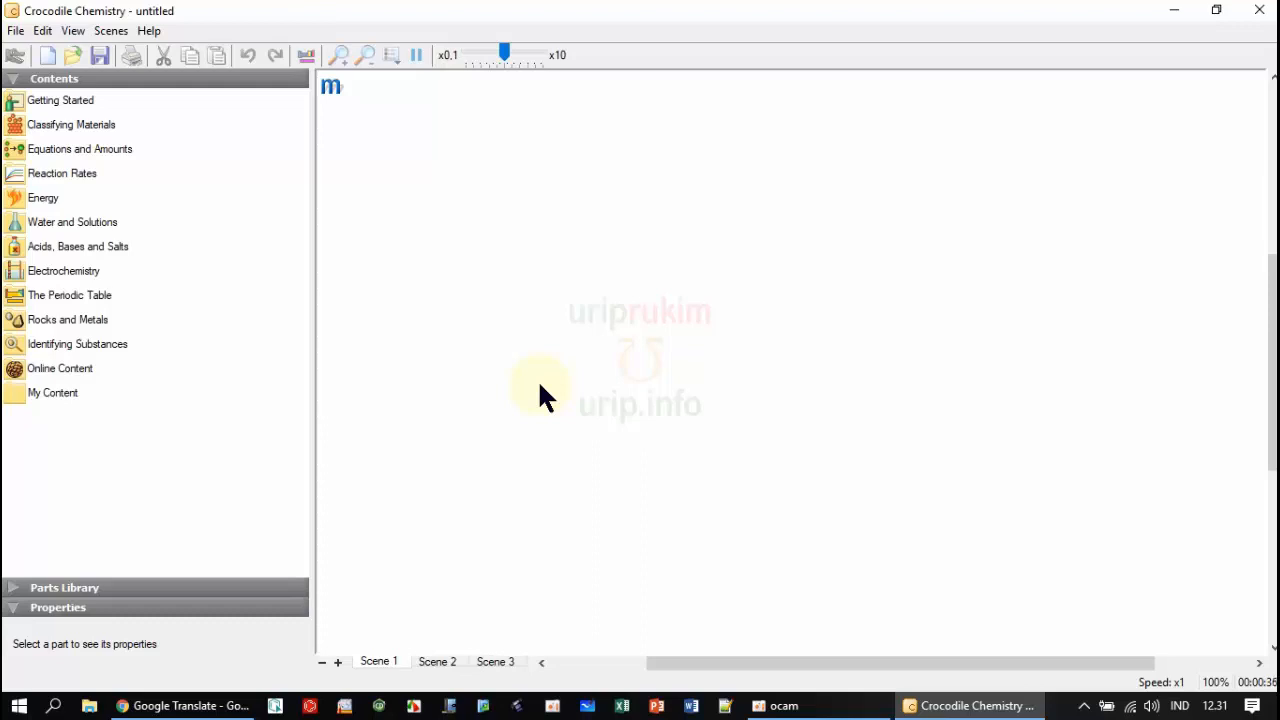
Open the Energy changes example from the Other Examples of the Energy topic and look over its instructions.
double_click(41, 197)
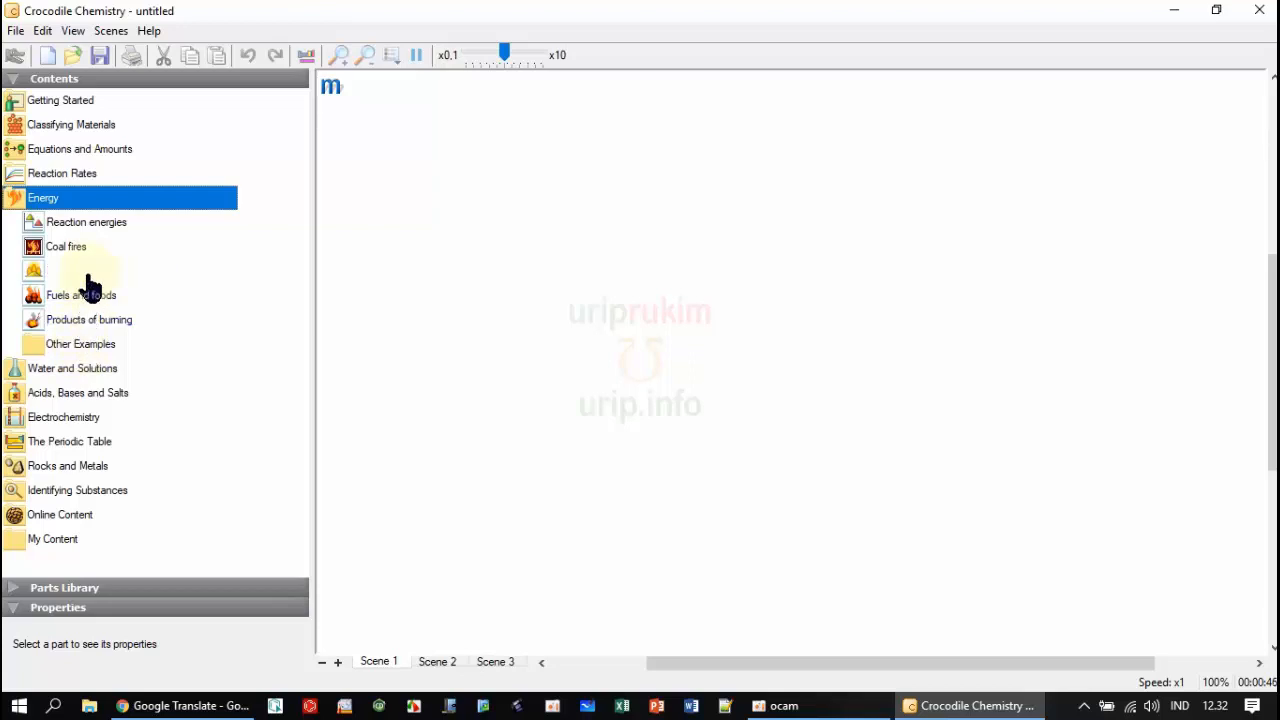
double_click(86, 346)
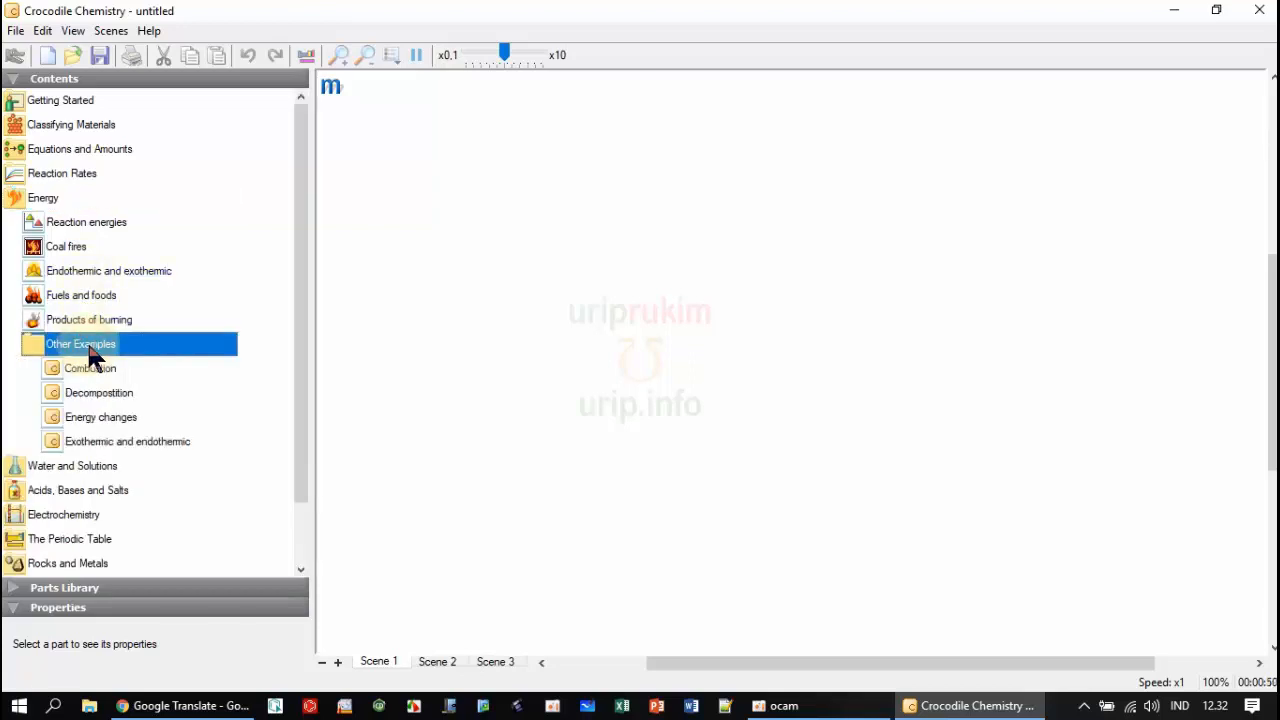
left_click(68, 420)
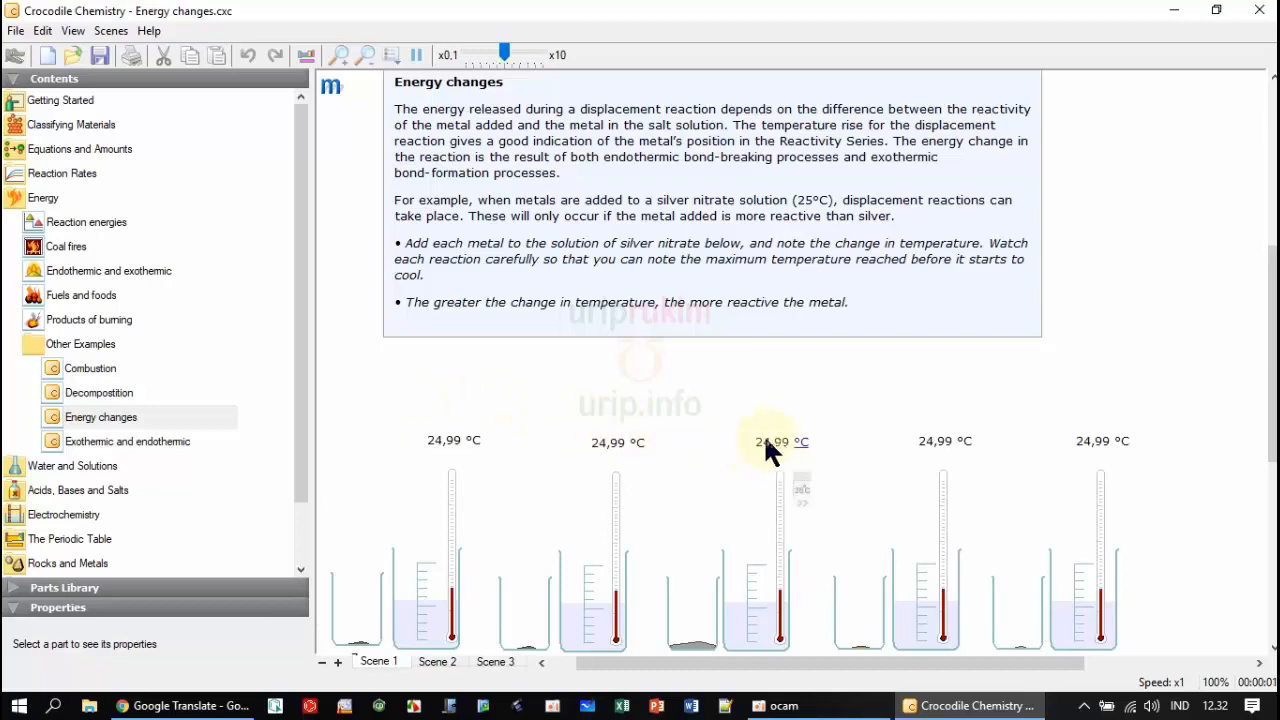
scroll(1166, 271, "up", 3)
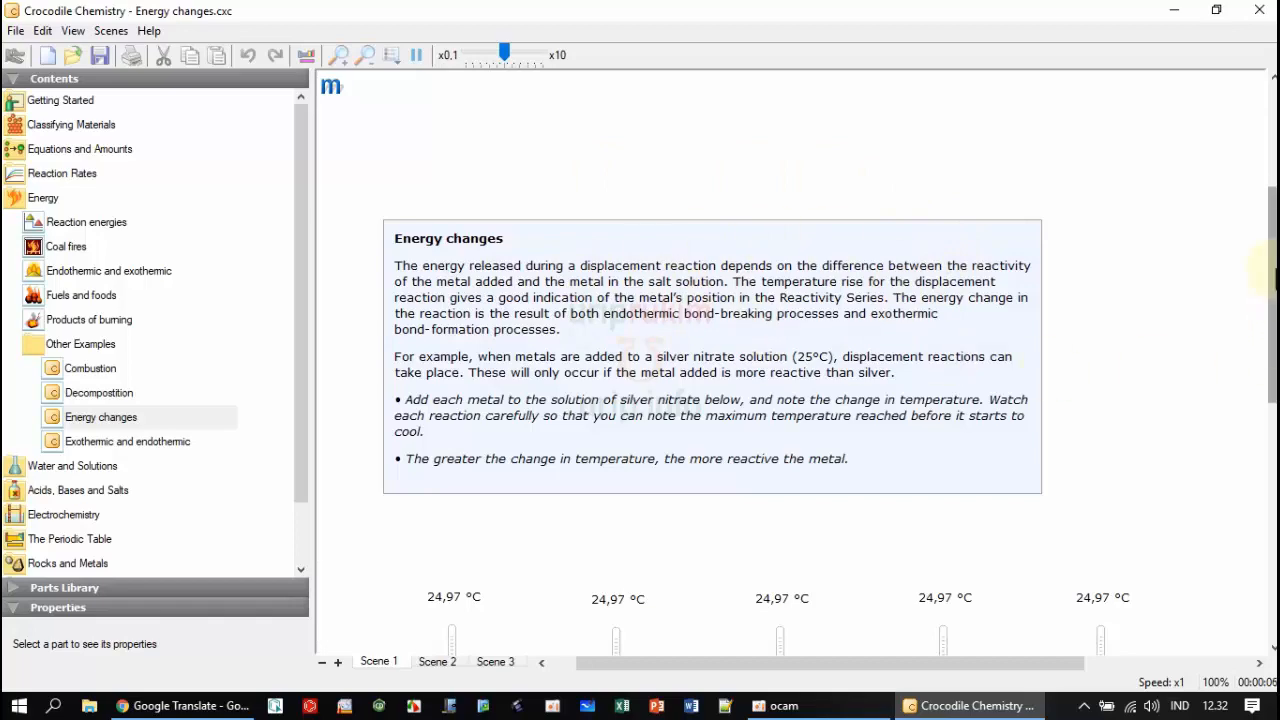
left_click_drag(1272, 292, 1273, 324)
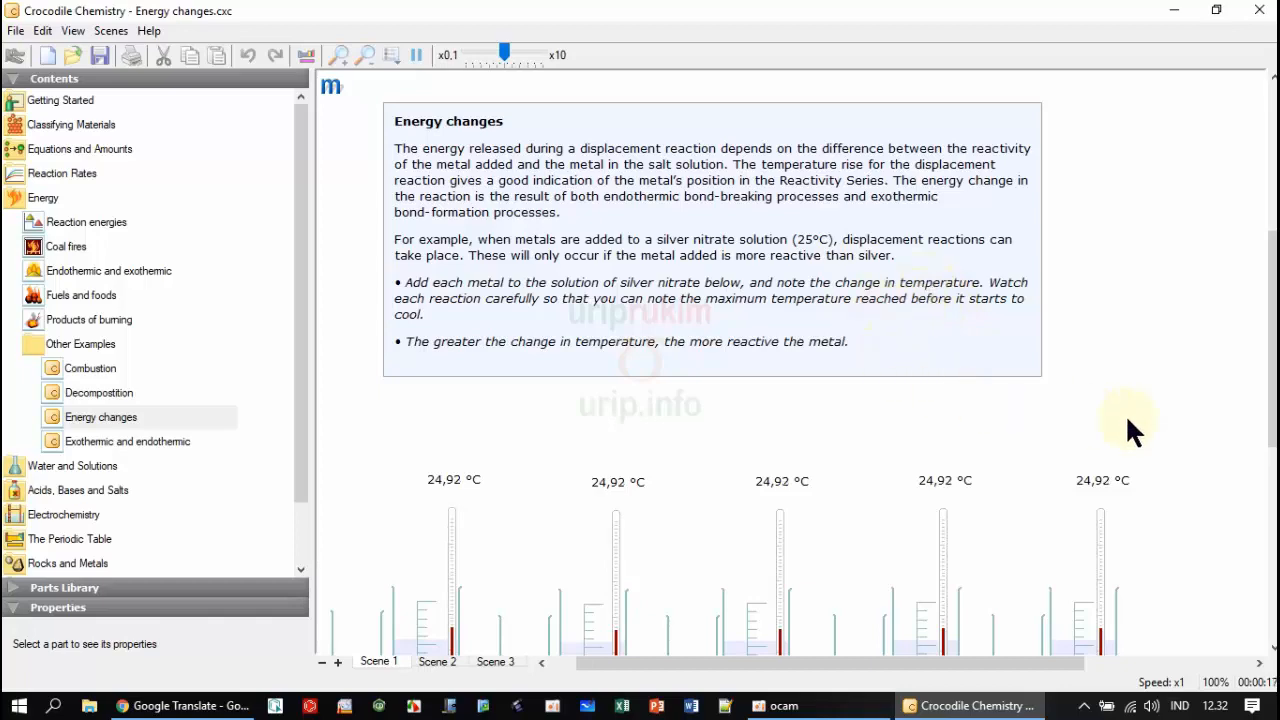
mouse_move(1273, 337)
left_mouse_down()
mouse_move(1273, 364)
mouse_move(1270, 280)
mouse_move(1271, 335)
left_mouse_up()
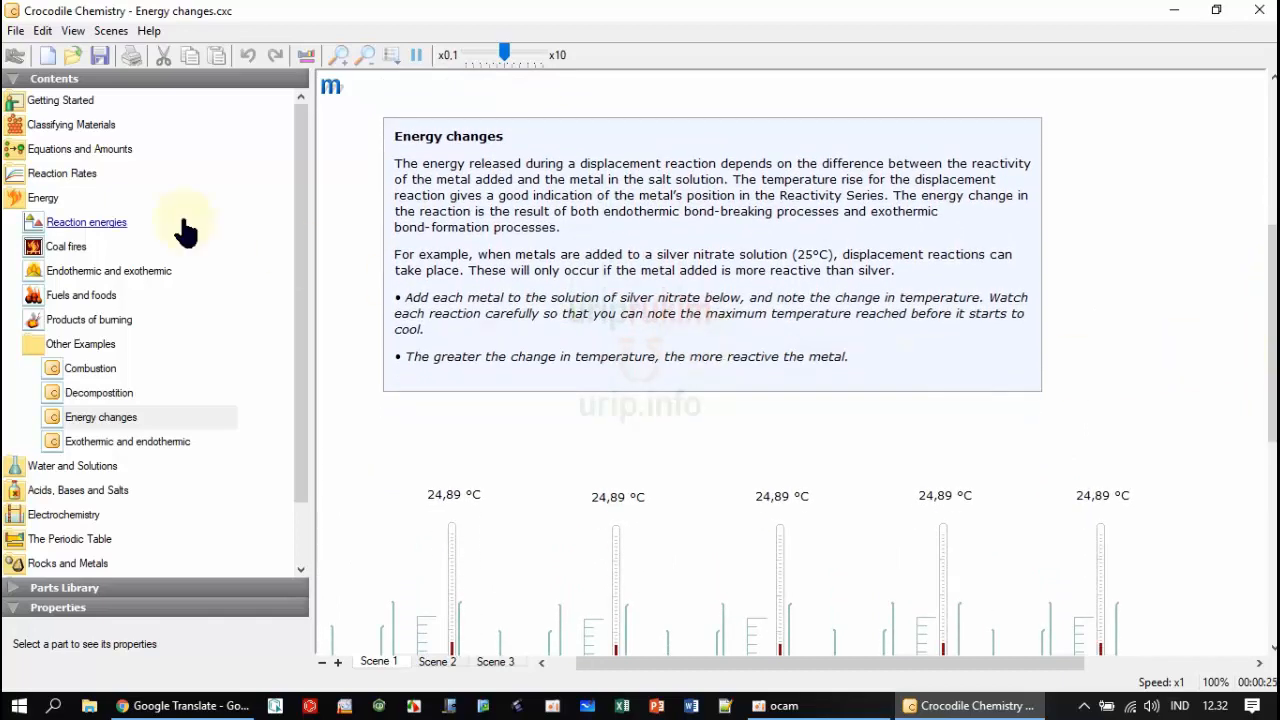
Save a copy of the Energy changes model to the Desktop under the name Perubahan energi-A.
left_click(16, 31)
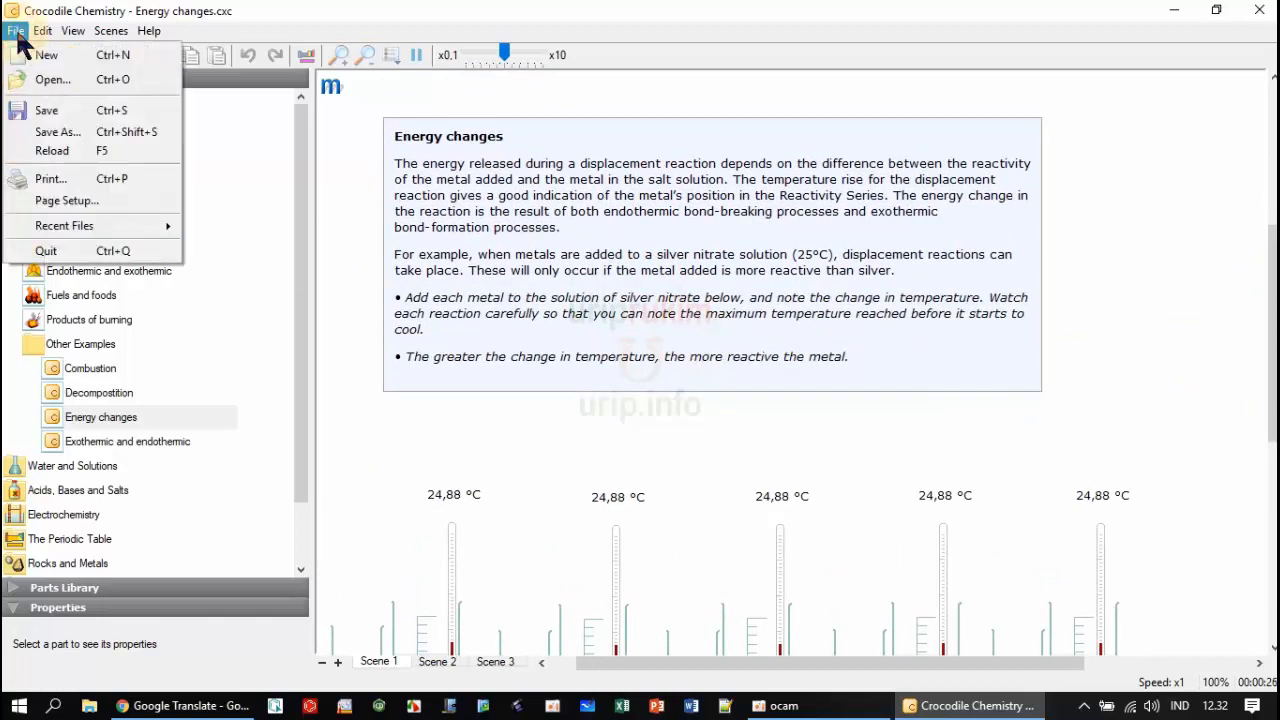
left_click(60, 138)
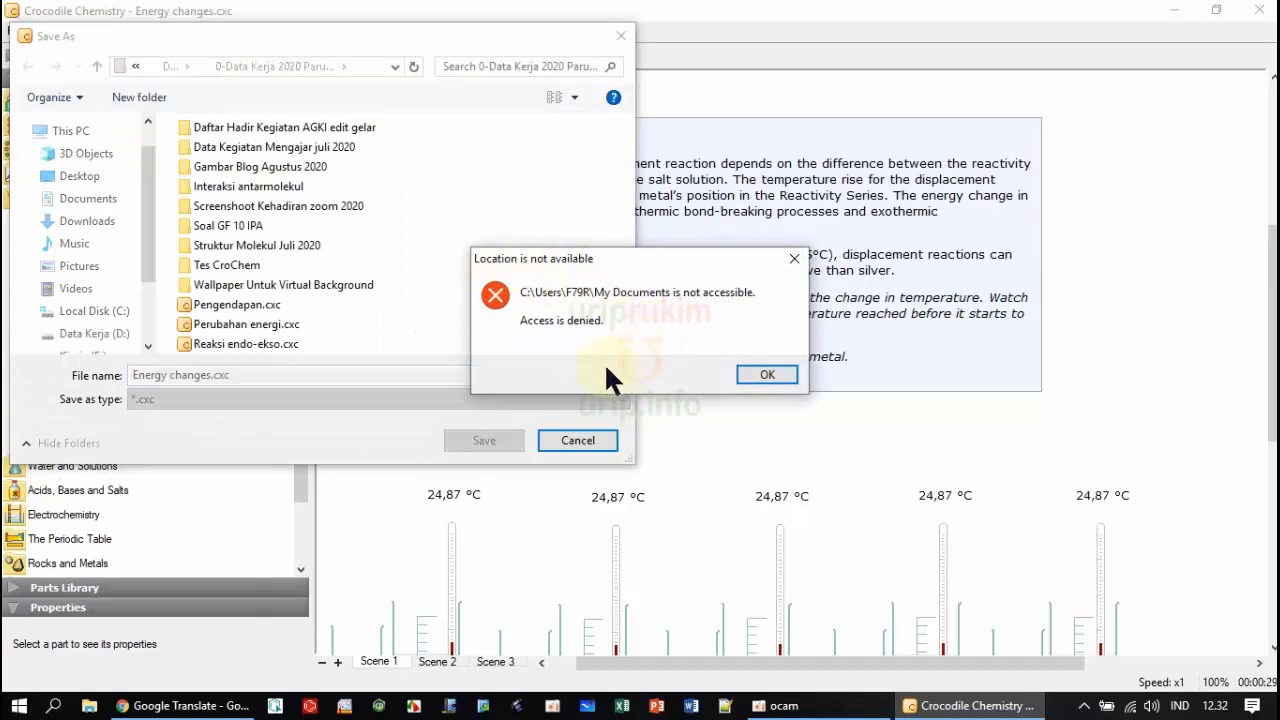
left_click(765, 376)
left_click_drag(258, 42, 671, 127)
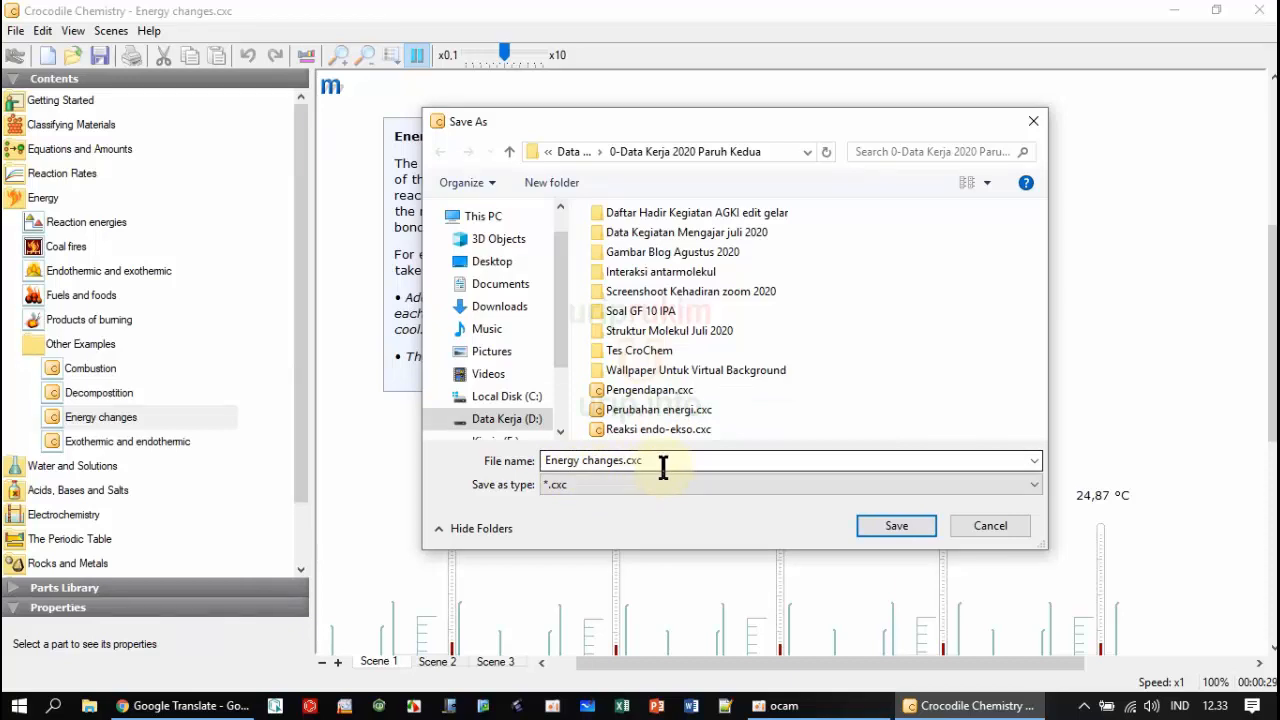
left_click(490, 263)
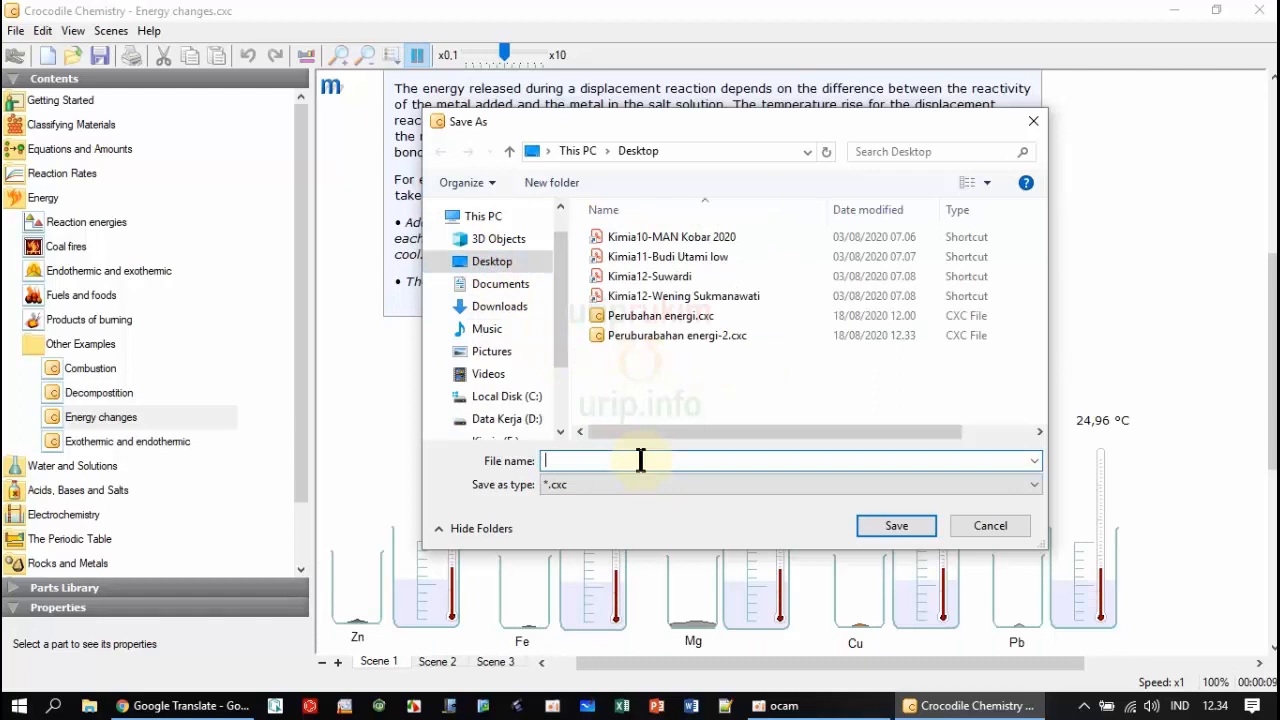
type("Perubahan")
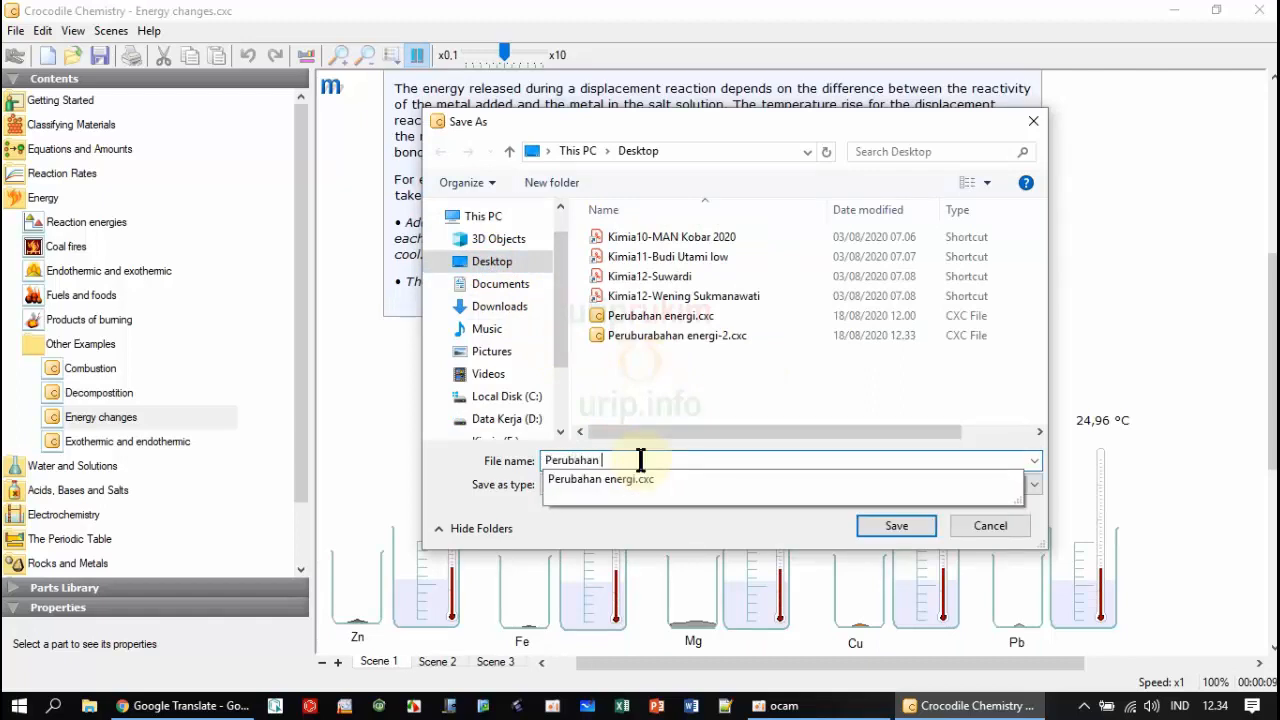
type(" energi-")
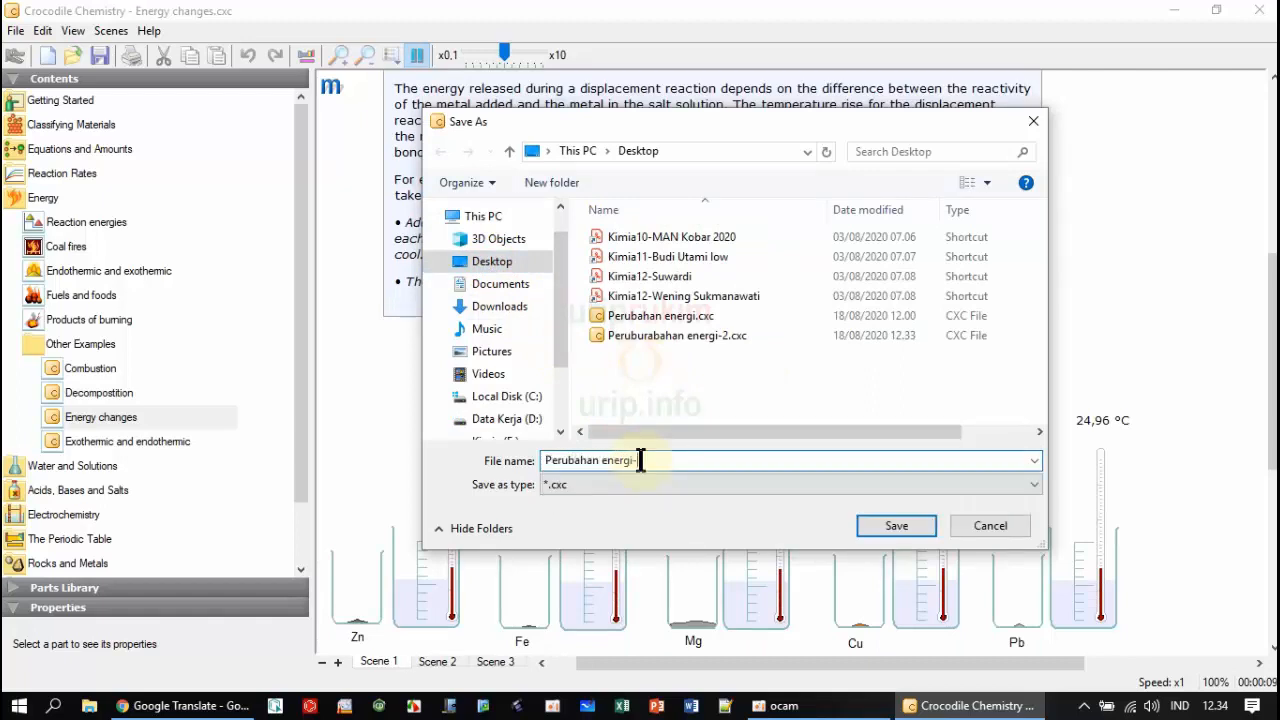
type("A")
left_click(896, 526)
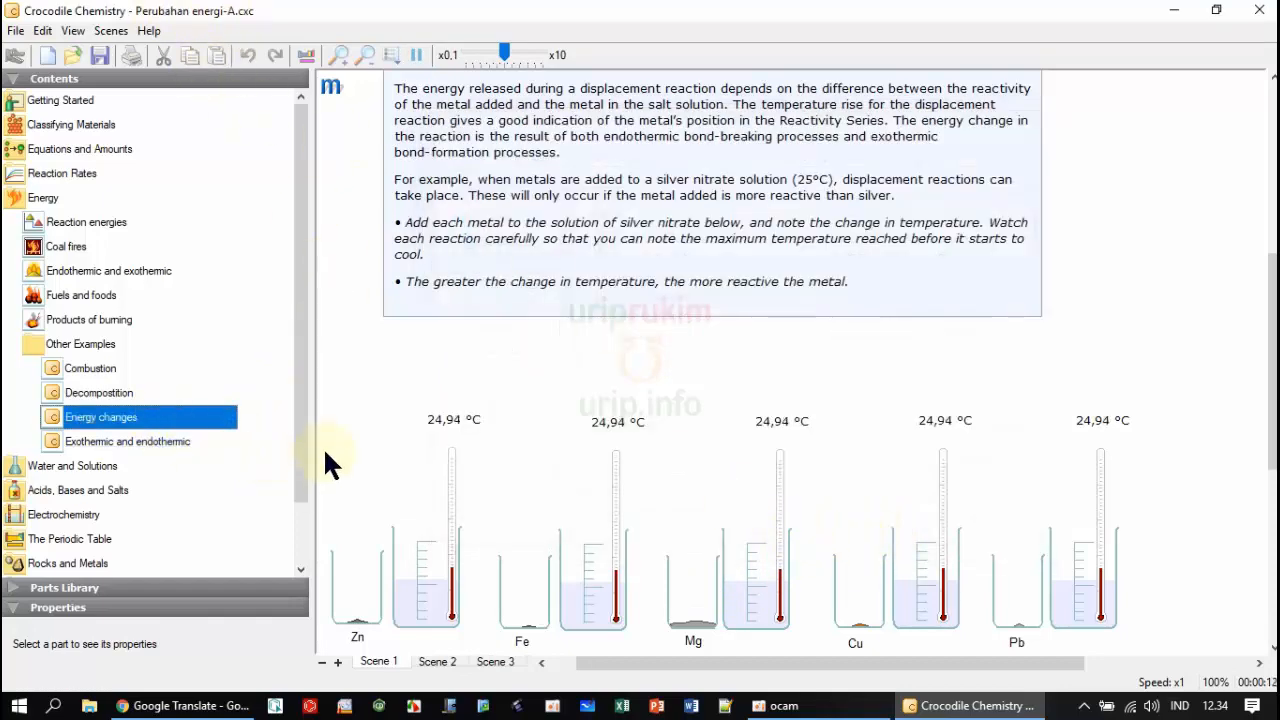
Open the original Energy changes example again and return to the recent file Perubahan energi-A.cxc.
left_click(106, 420)
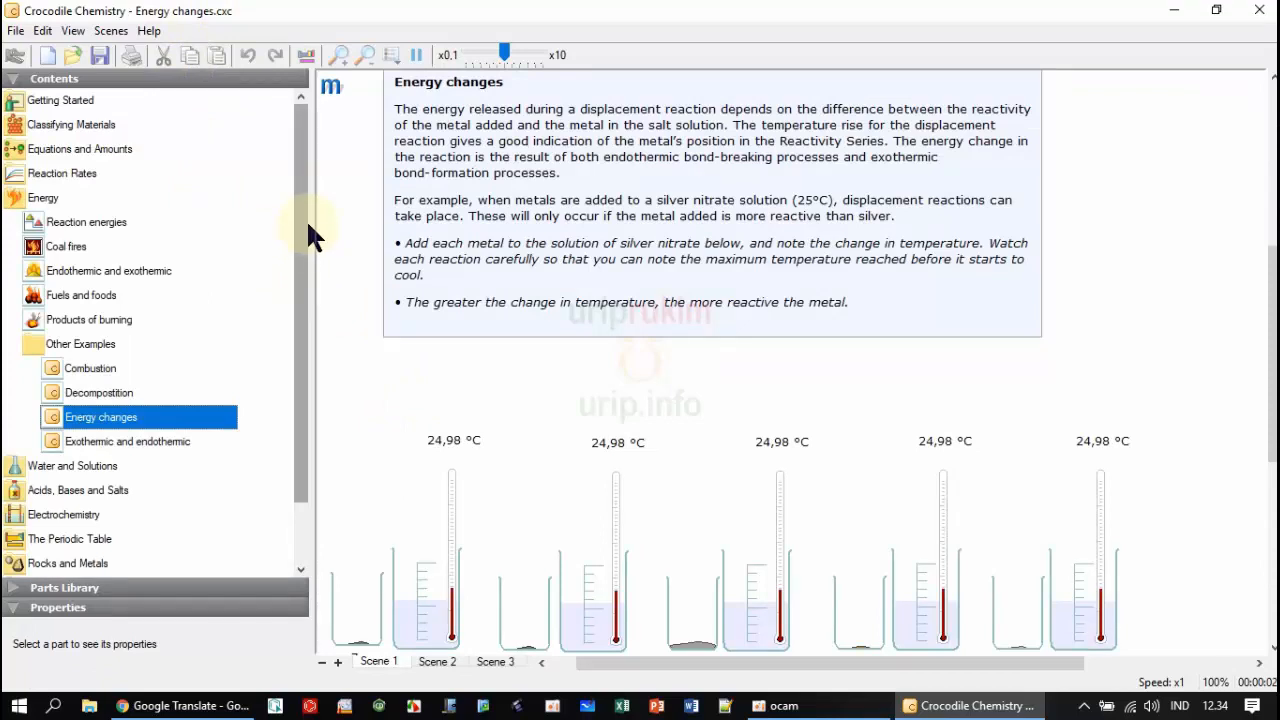
left_click_drag(307, 223, 295, 179)
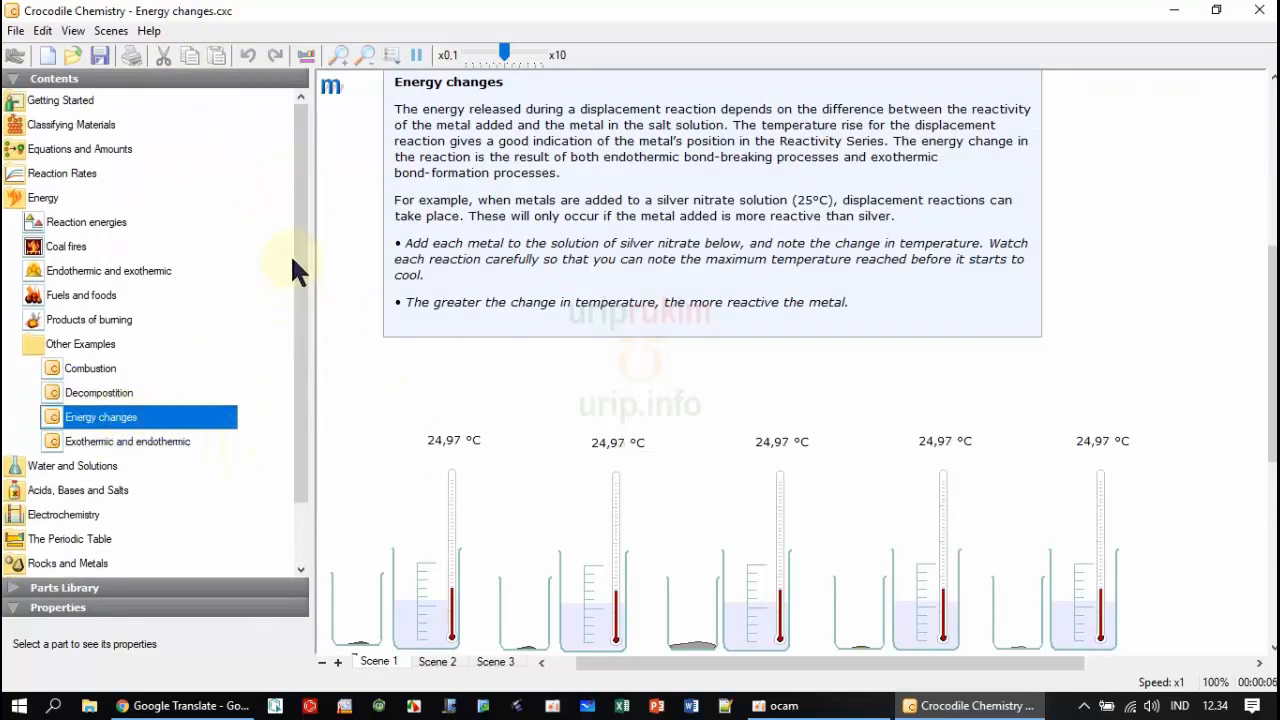
left_click_drag(293, 258, 310, 205)
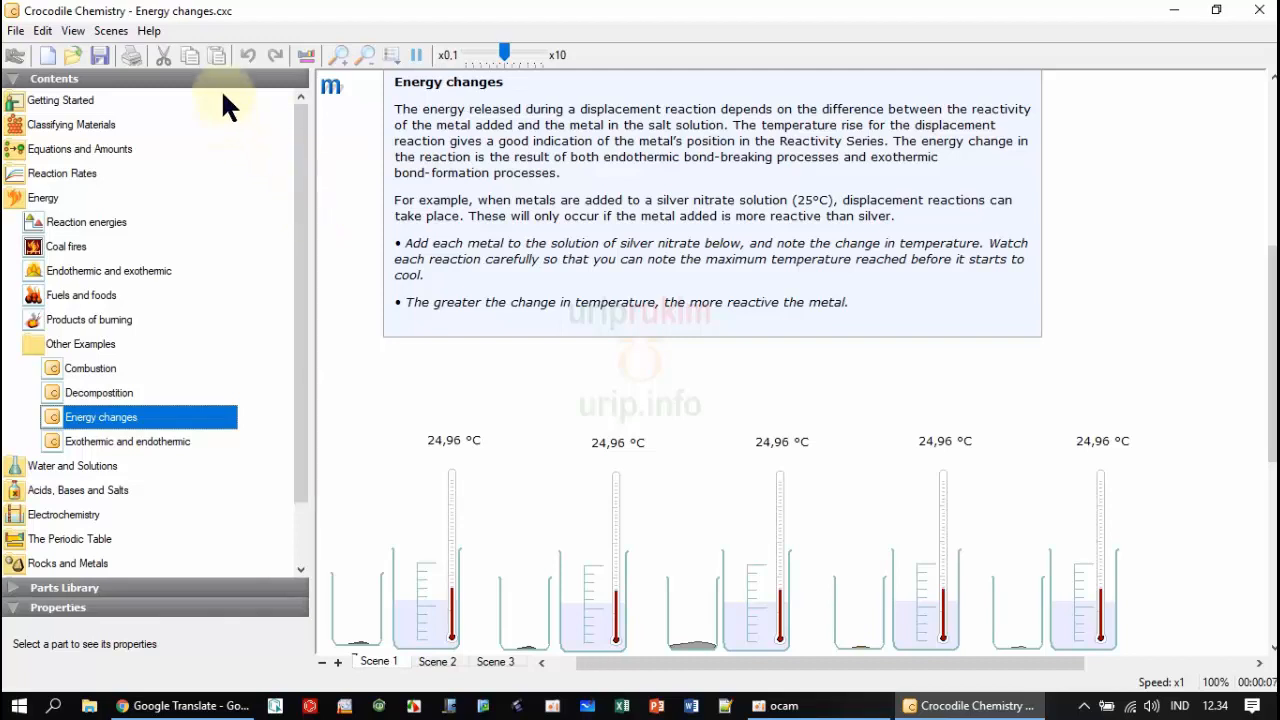
left_click(16, 30)
mouse_move(96, 226)
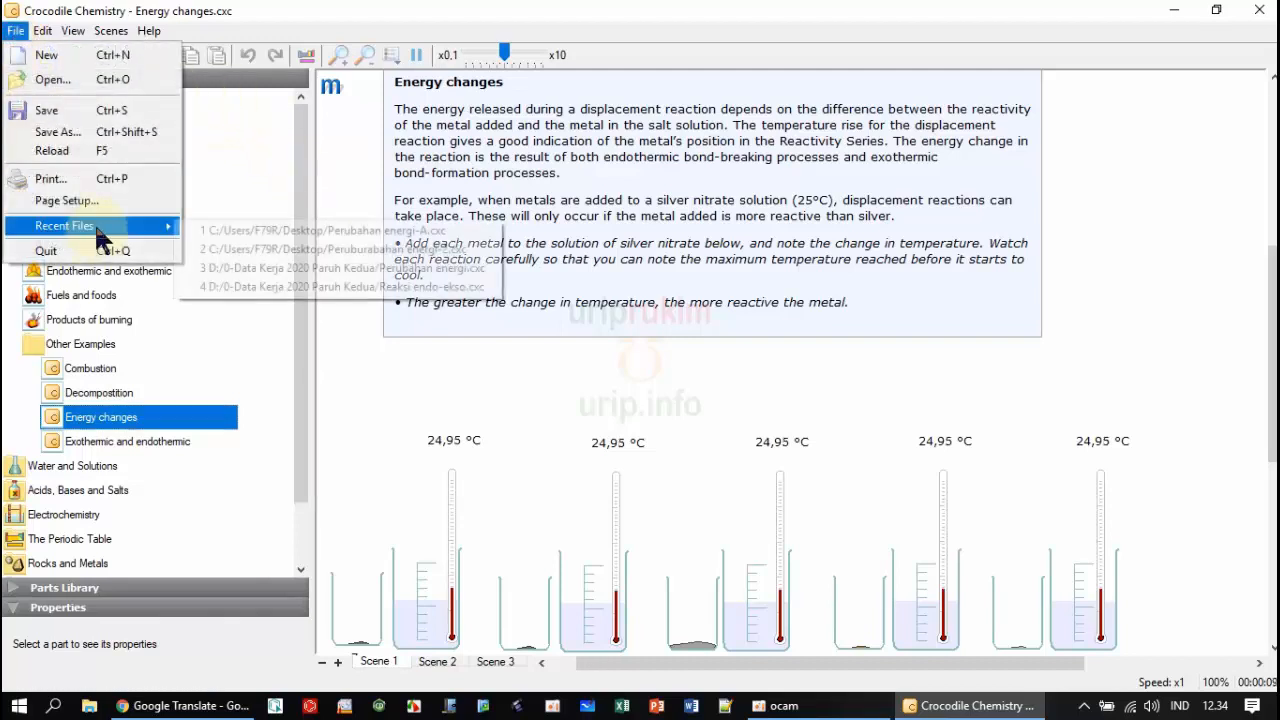
left_click(304, 234)
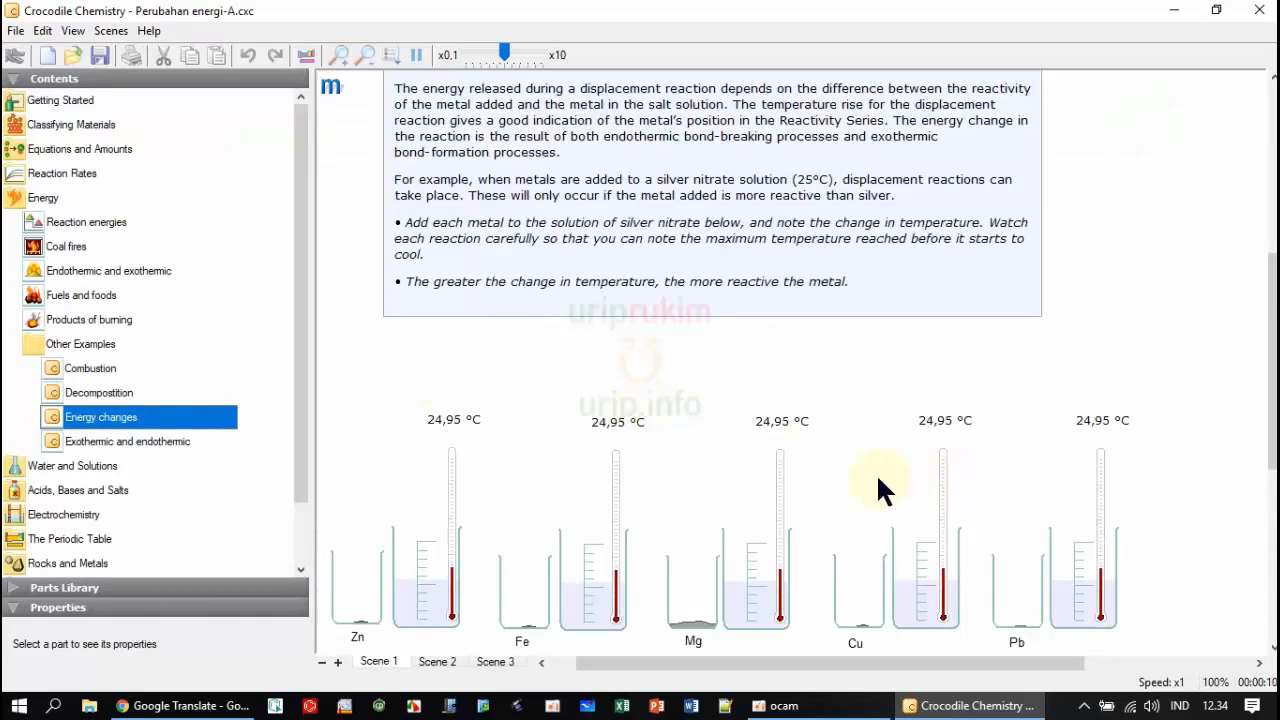
Unlock property value editing for the Energy changes text box above the beakers.
scroll(877, 478, "up", 2)
left_click(543, 251)
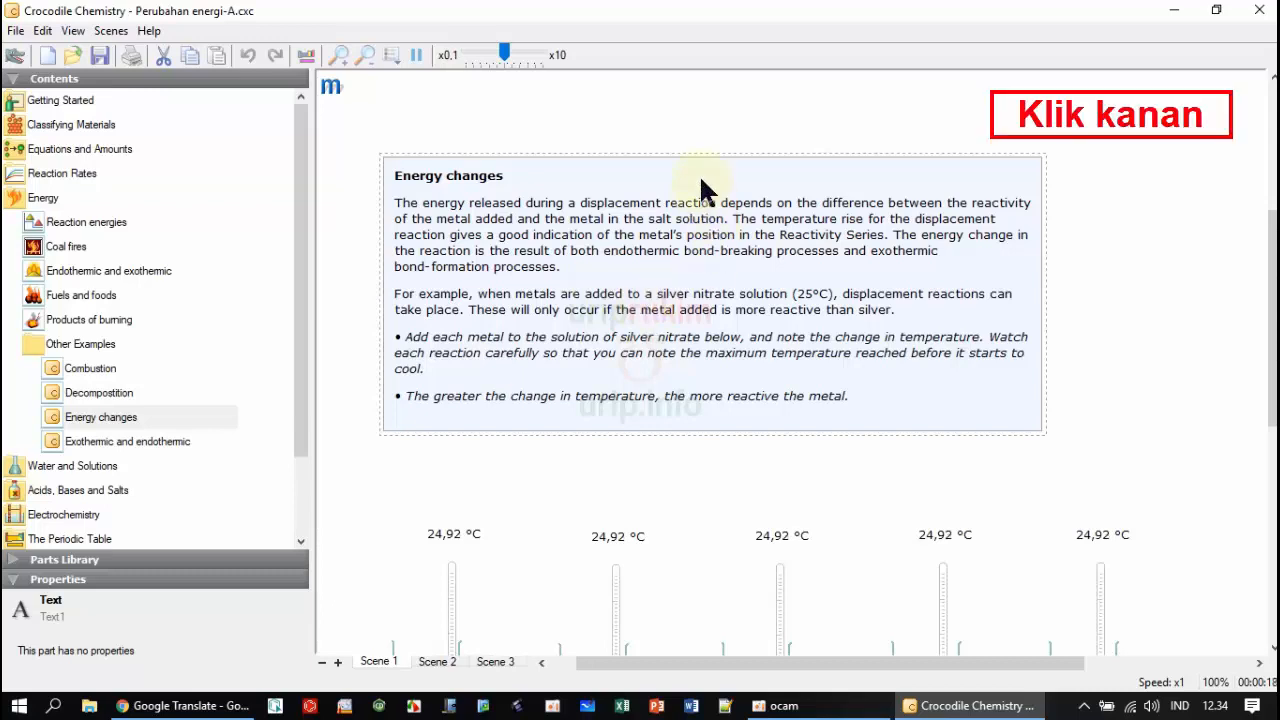
right_click(701, 181)
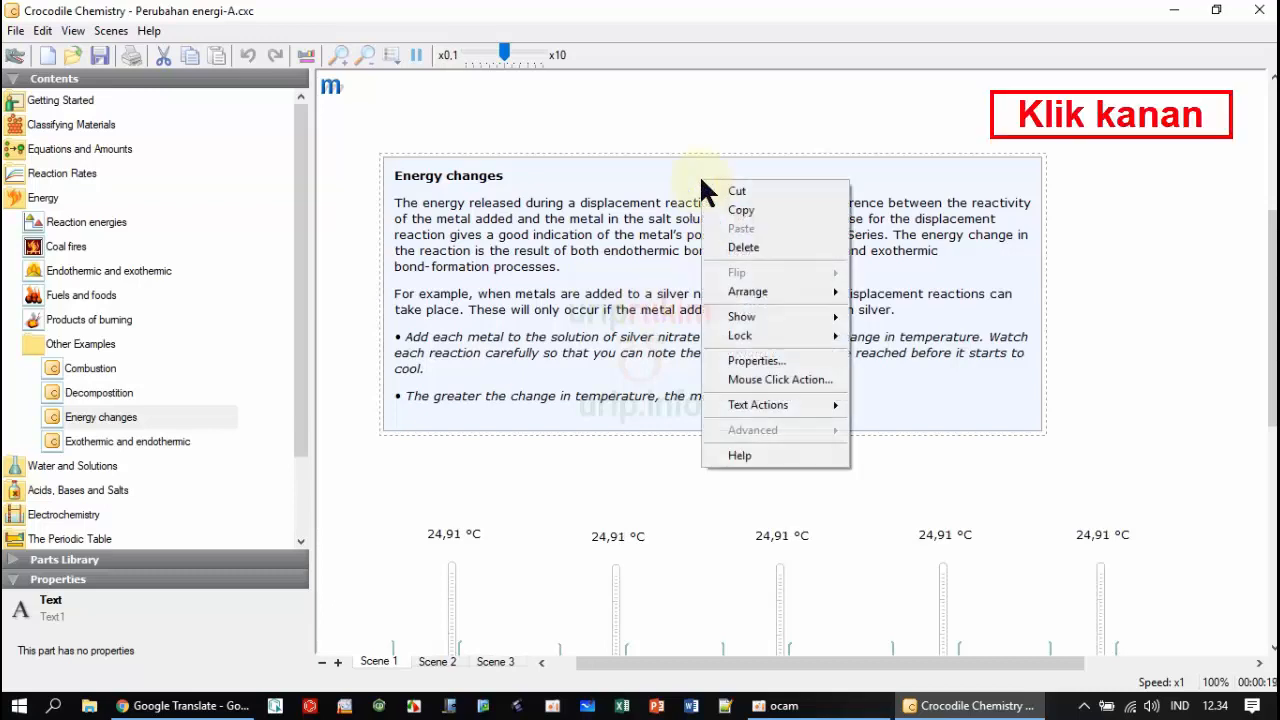
mouse_move(752, 410)
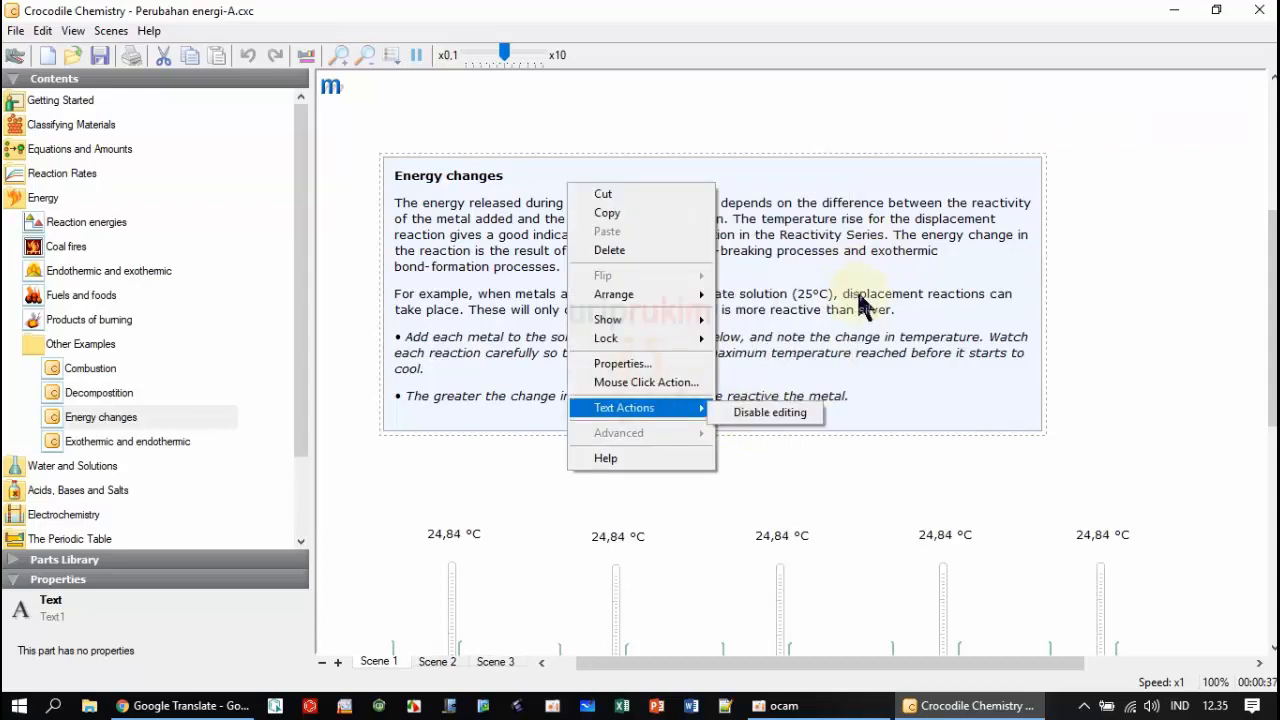
left_click(742, 168)
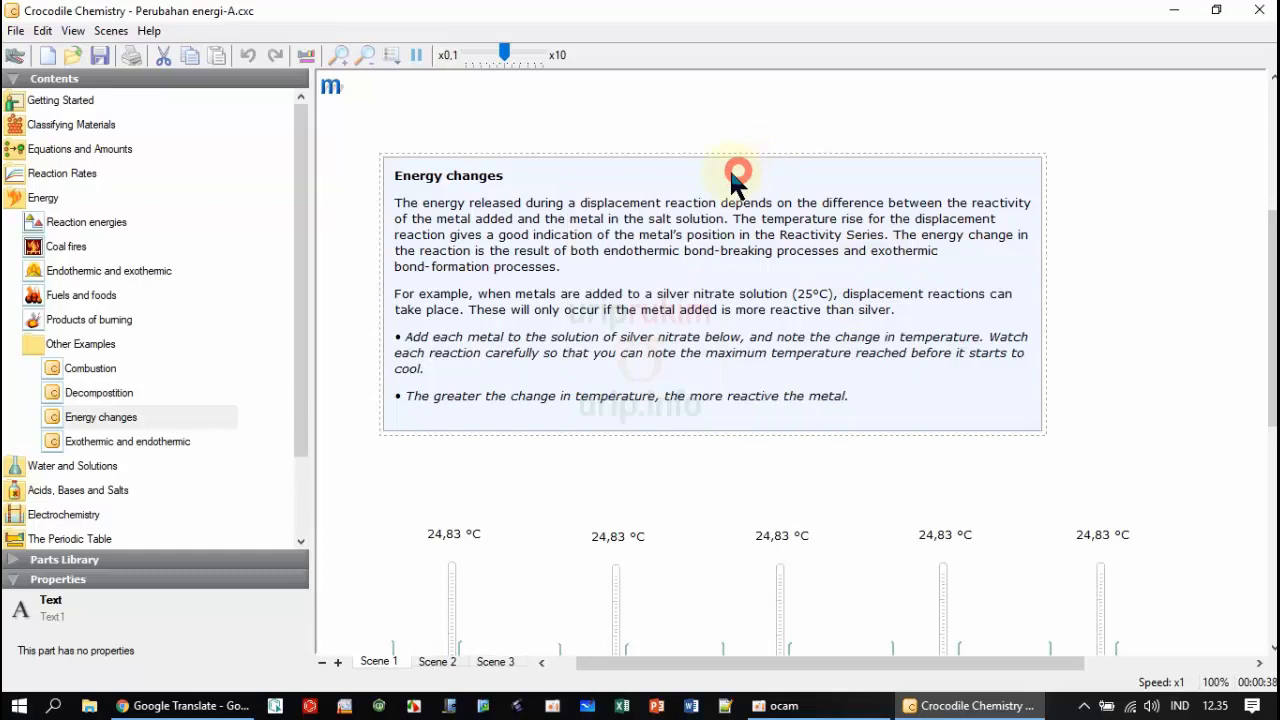
right_click(666, 176)
mouse_move(712, 330)
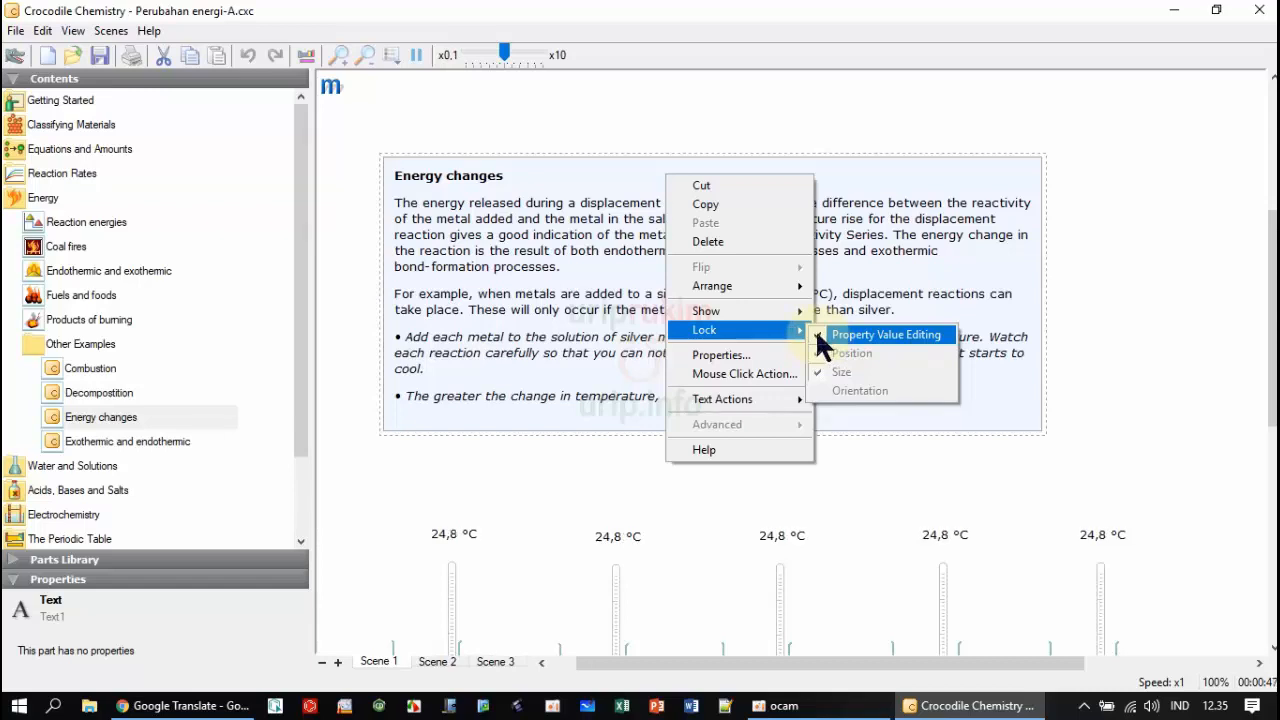
left_click(822, 337)
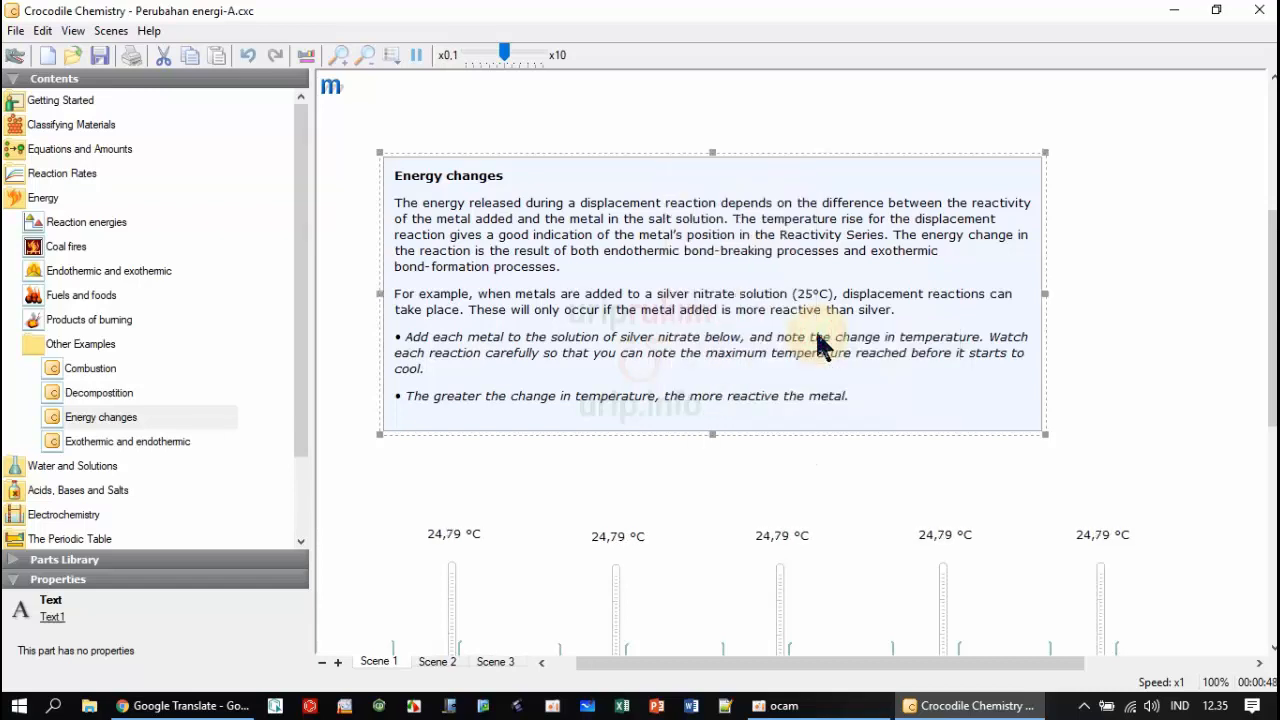
Open the Energy changes text box for editing and copy its entire text, from heading to last bullet.
double_click(636, 274)
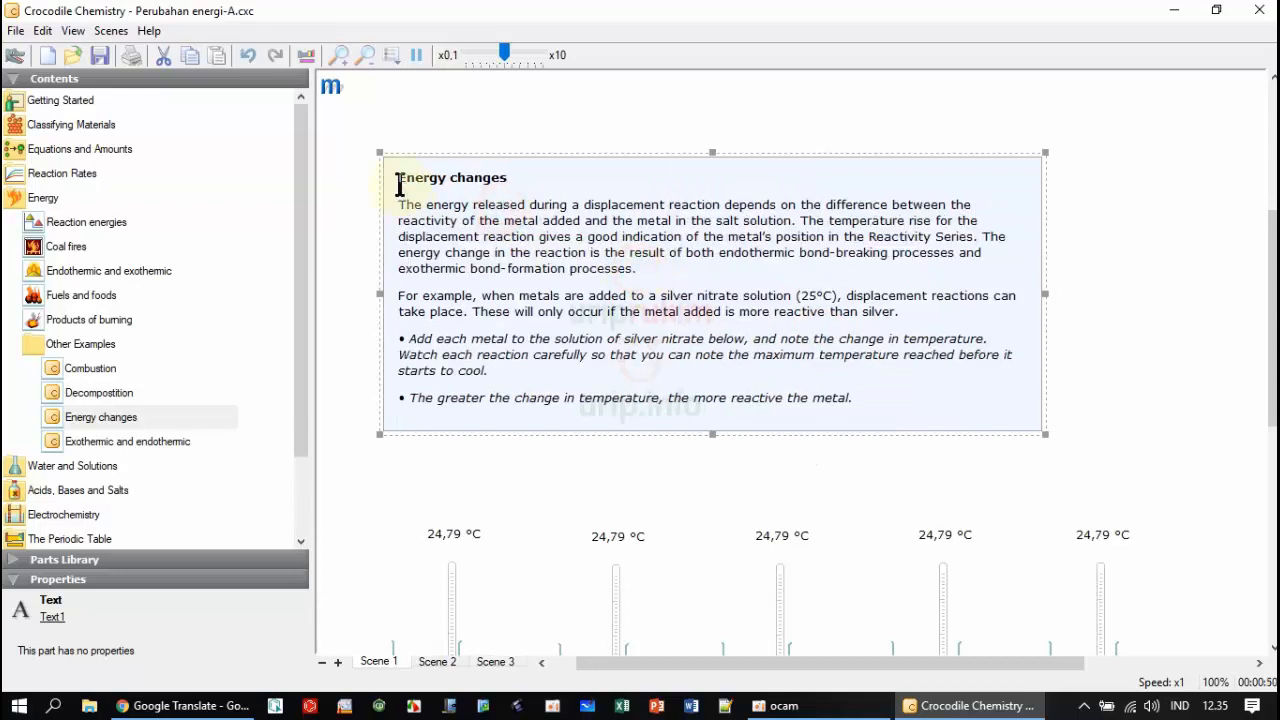
left_click_drag(398, 178, 515, 181)
left_click(452, 221)
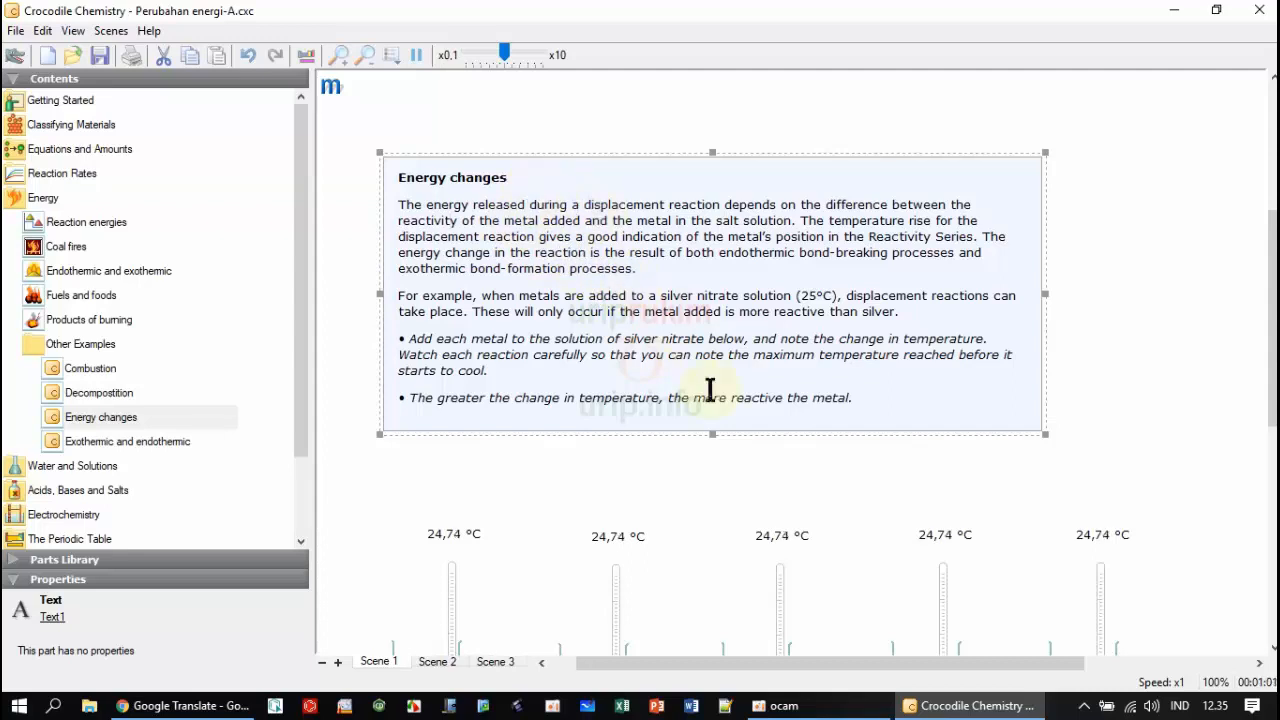
left_click_drag(894, 400, 391, 180)
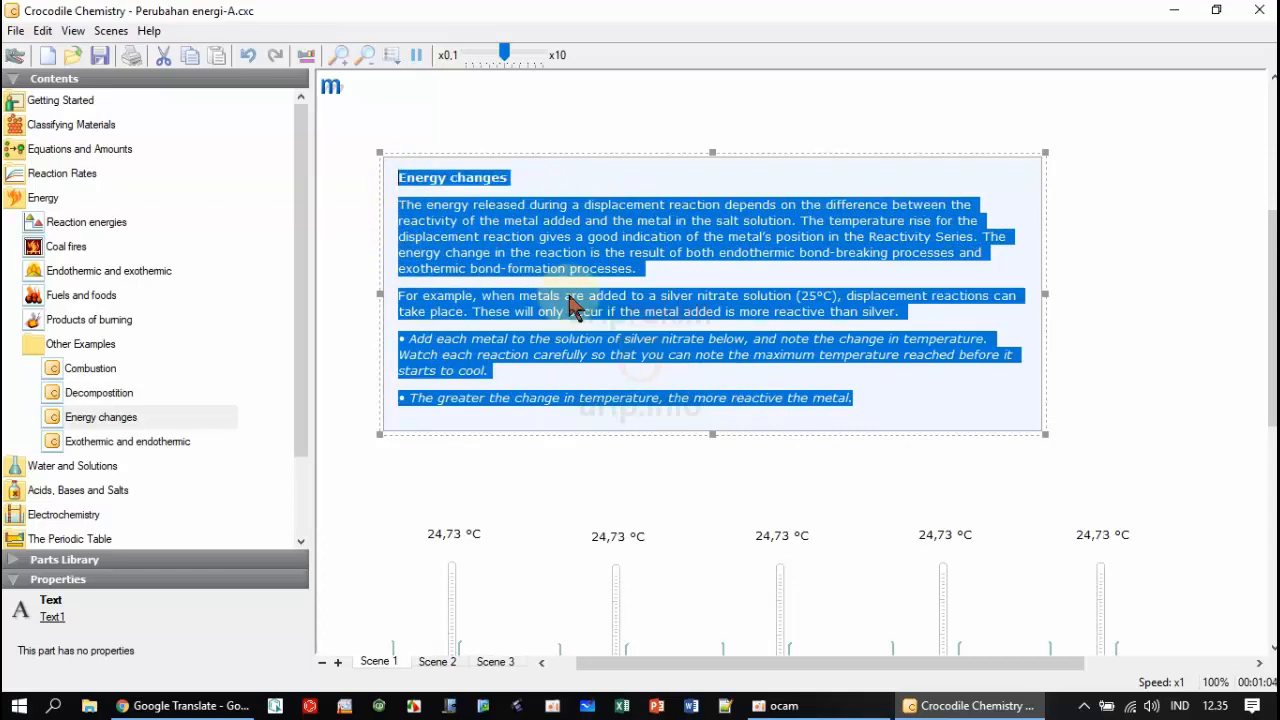
key("ctrl+c")
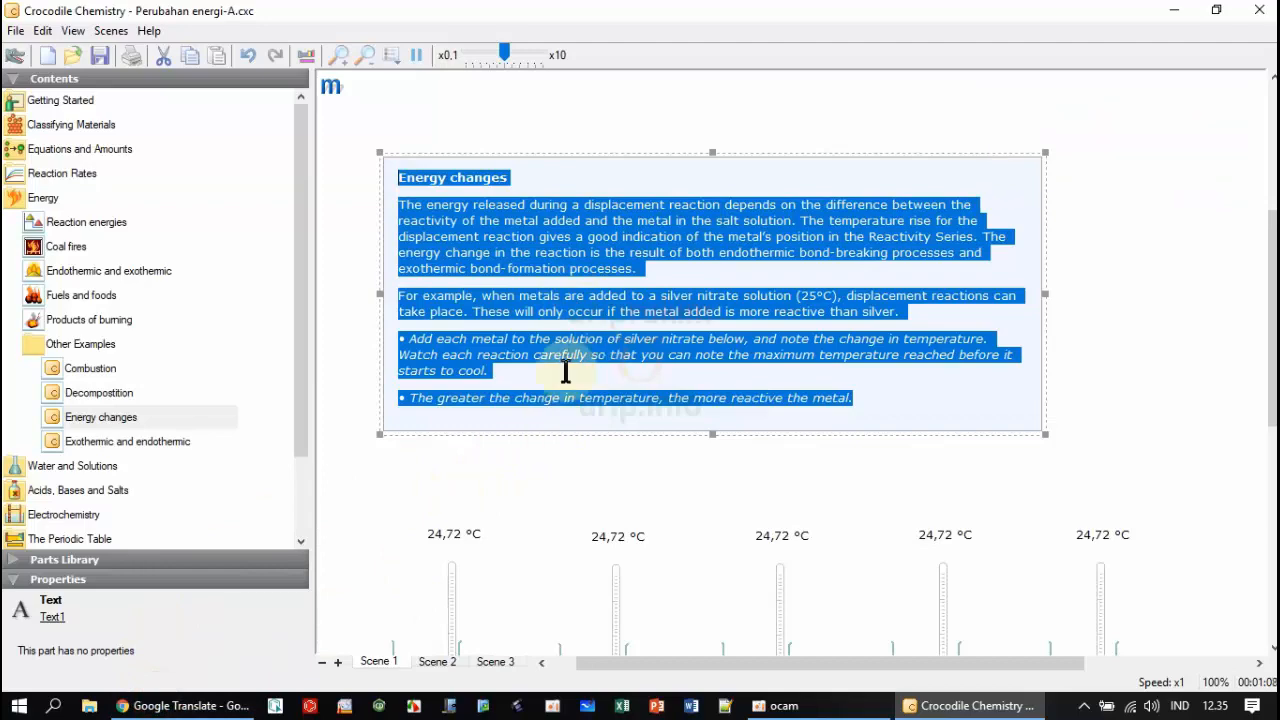
Switch to Google Translate and paste the copied English text as the source for an Indonesian translation.
left_click(196, 714)
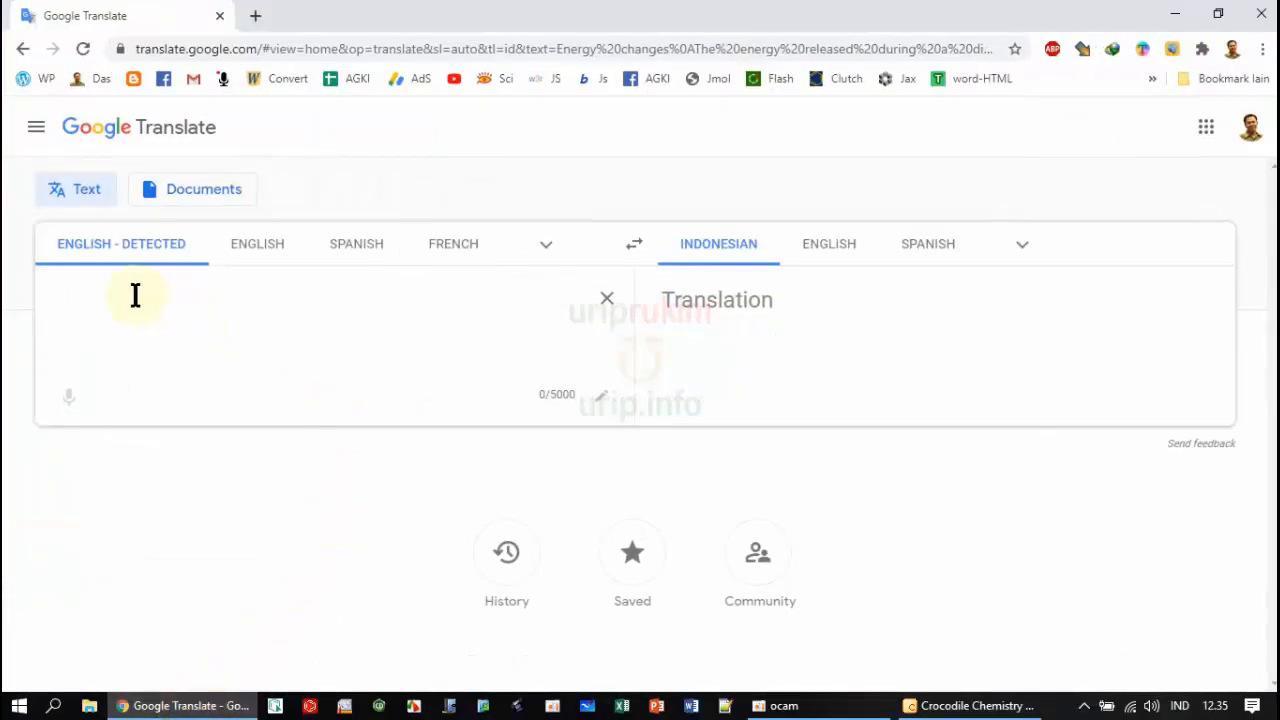
left_click(124, 292)
key("ctrl+v")
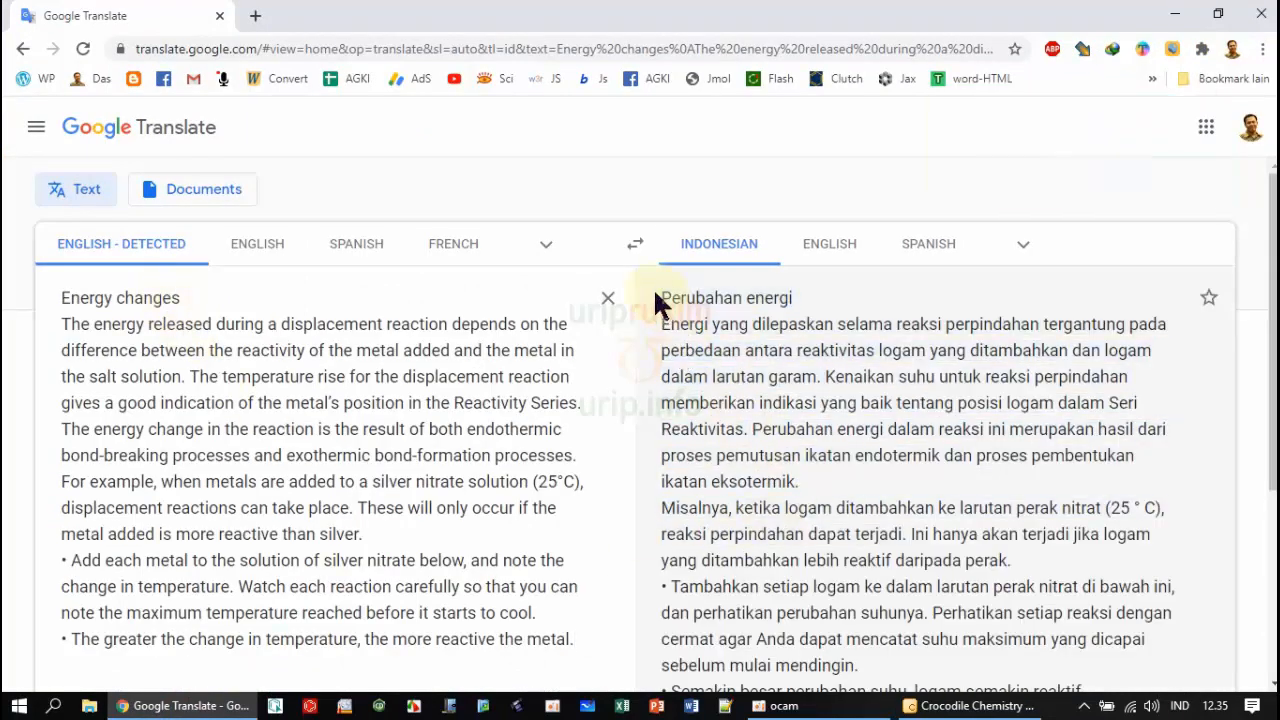
Copy the full Indonesian translation and switch back to Crocodile Chemistry.
left_click_drag(653, 287, 944, 437)
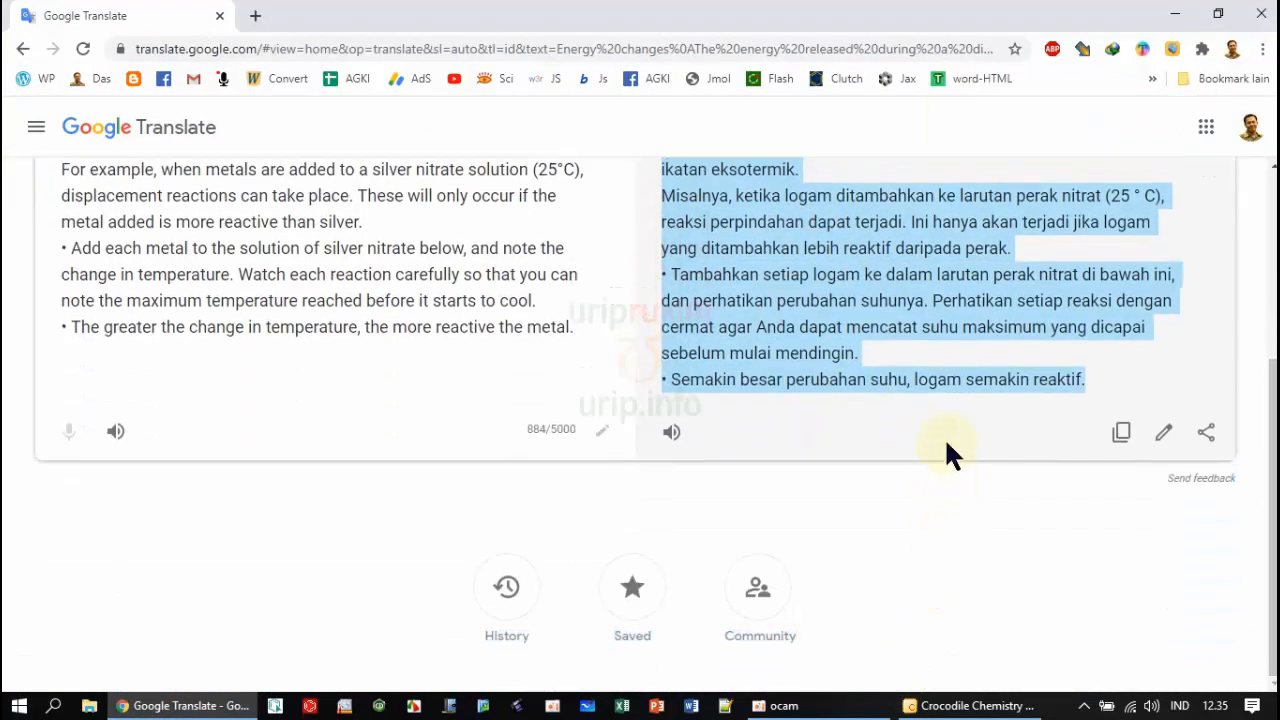
scroll(654, 434, "up", 3)
left_click(434, 400)
left_click(805, 428)
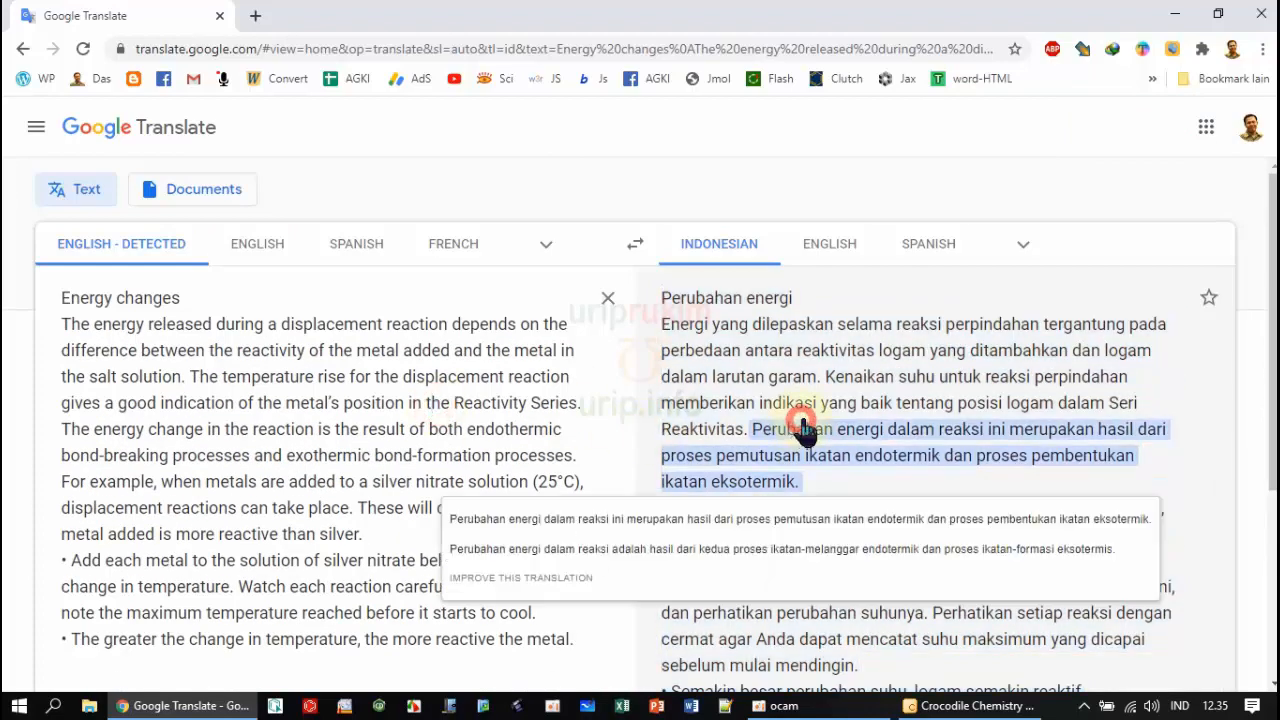
scroll(808, 425, "down", 1)
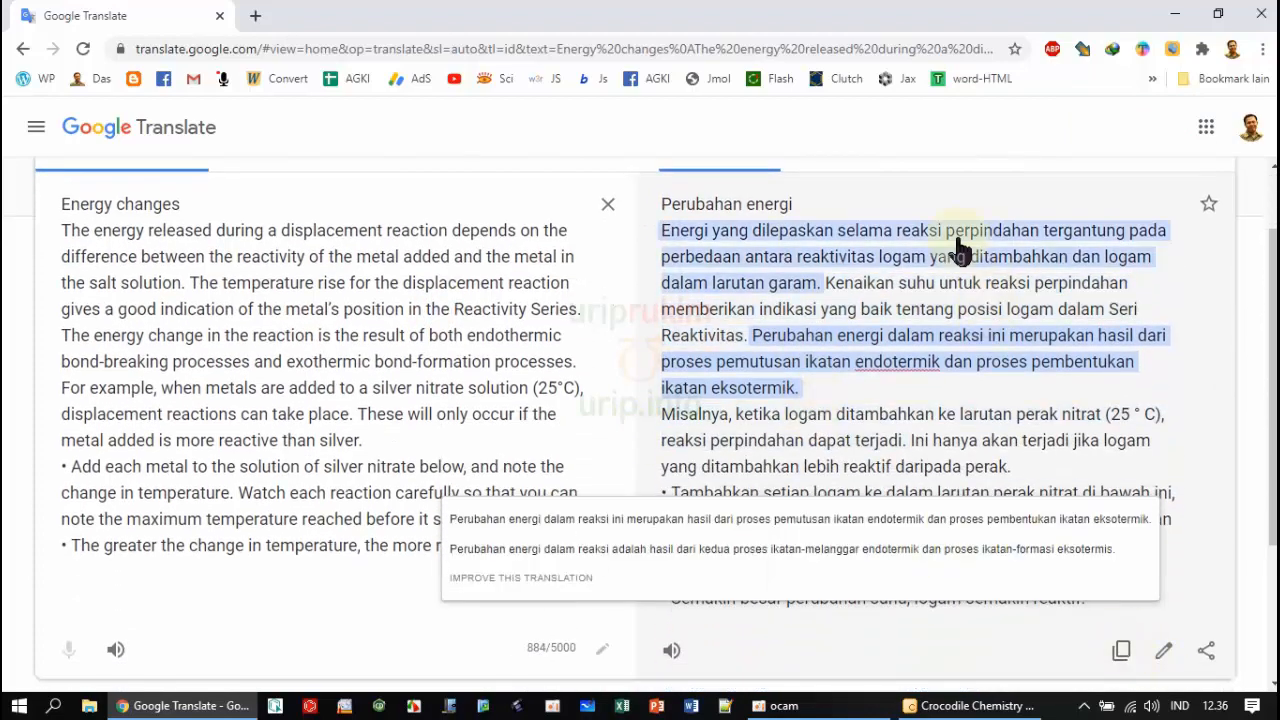
left_click(946, 206)
left_click(1121, 652)
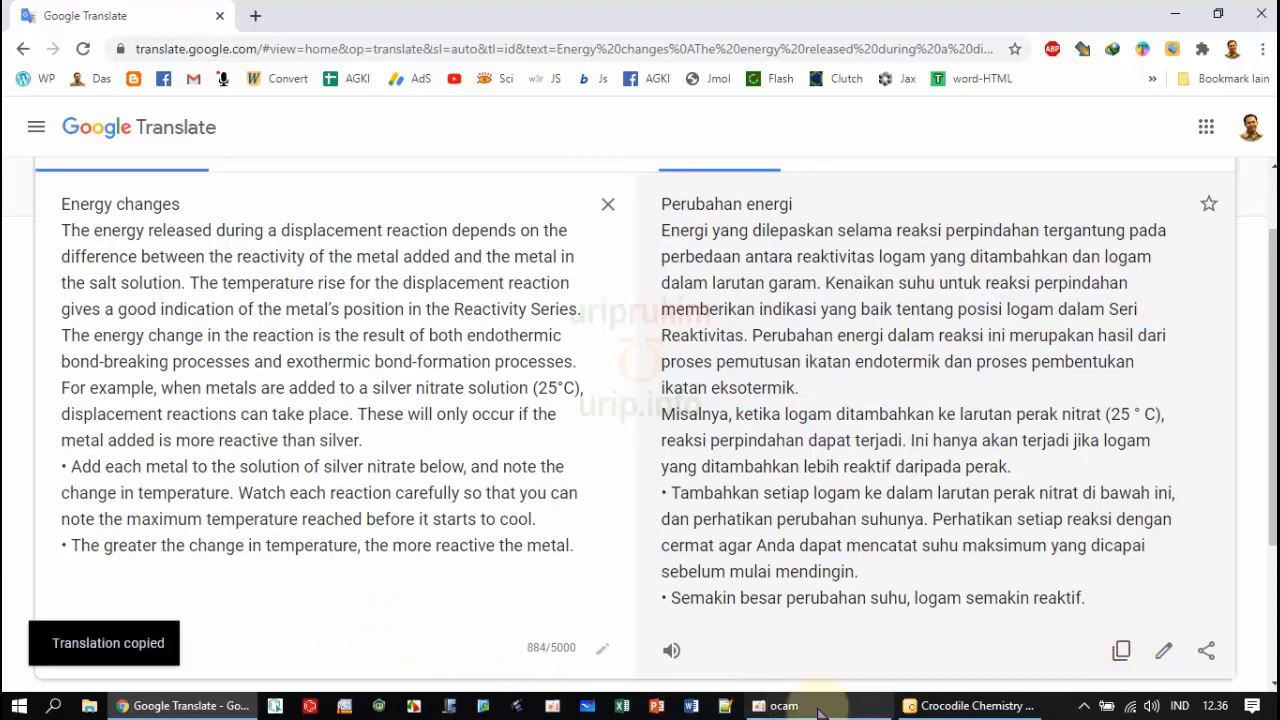
left_click(968, 705)
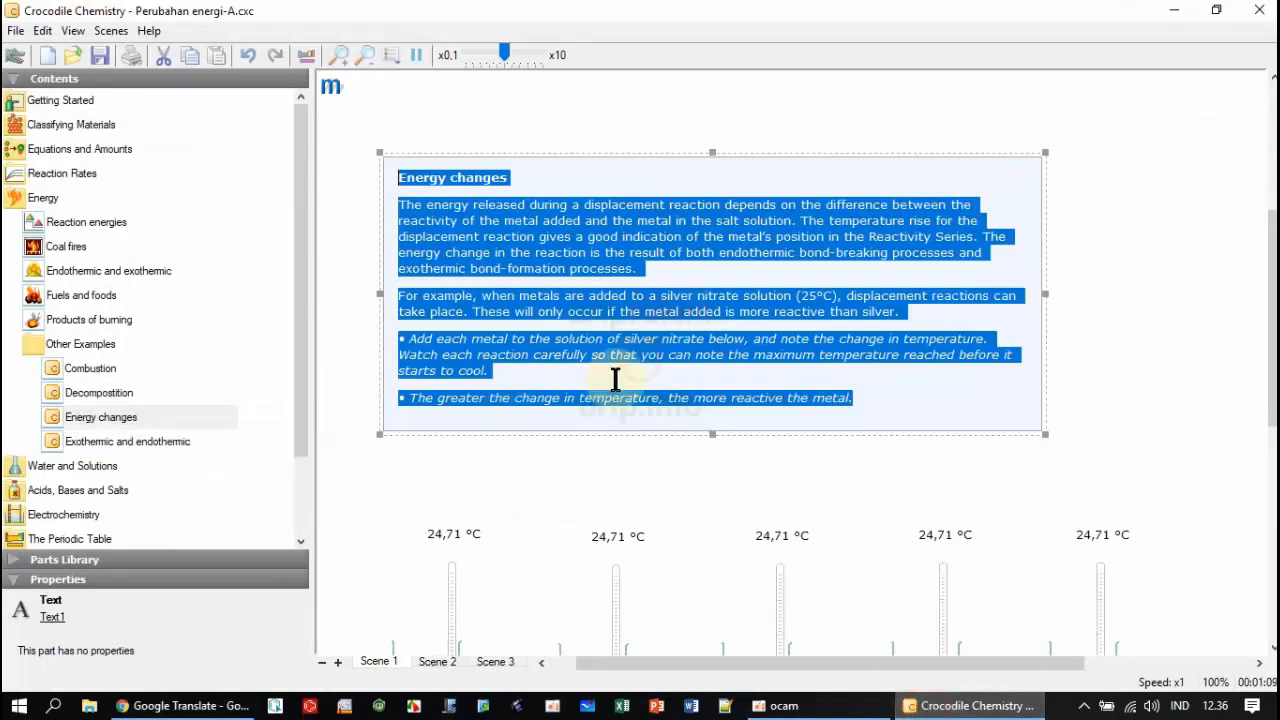
Replace all the English text in the Energy changes text box with the copied Indonesian translation.
left_click(622, 278)
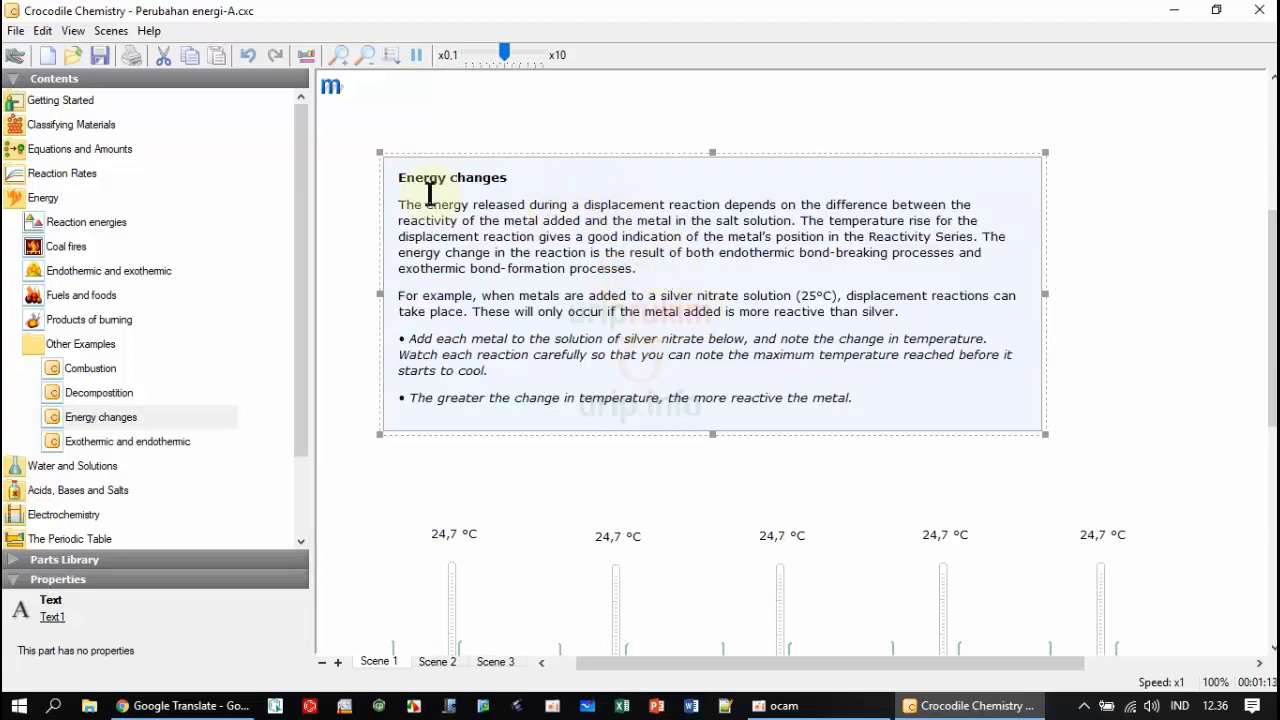
left_click_drag(396, 177, 880, 404)
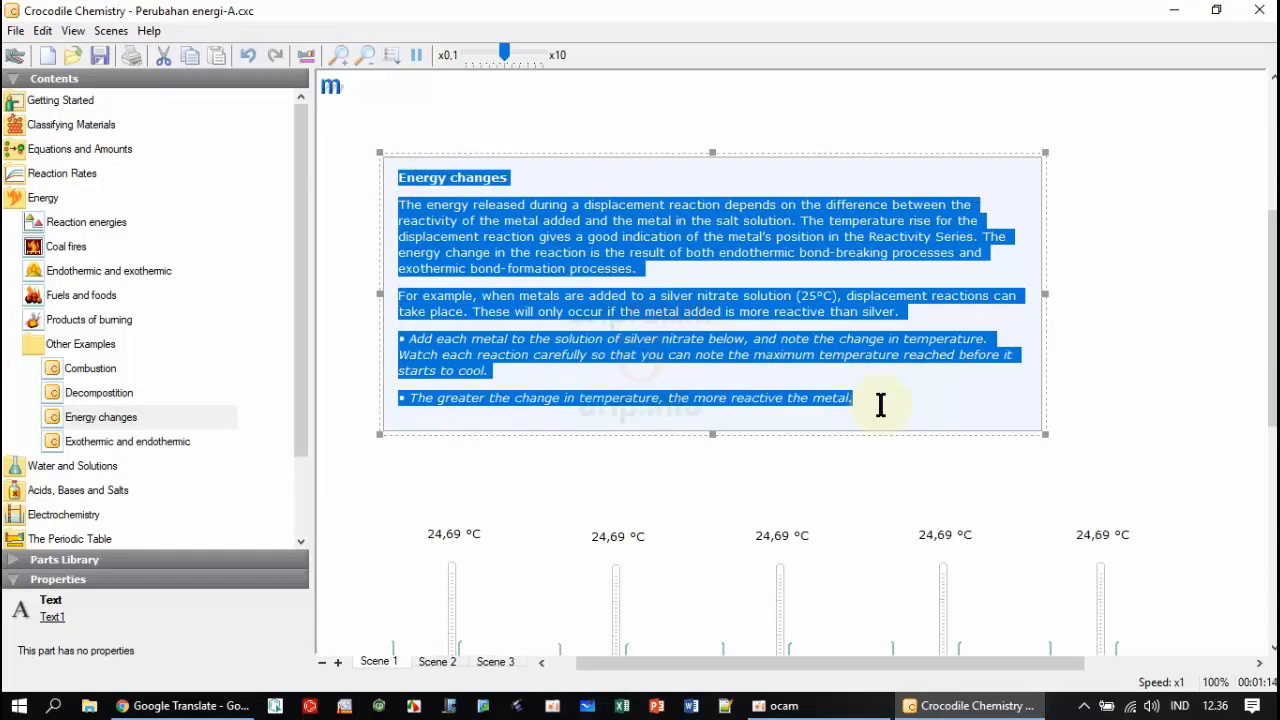
key("ctrl+v")
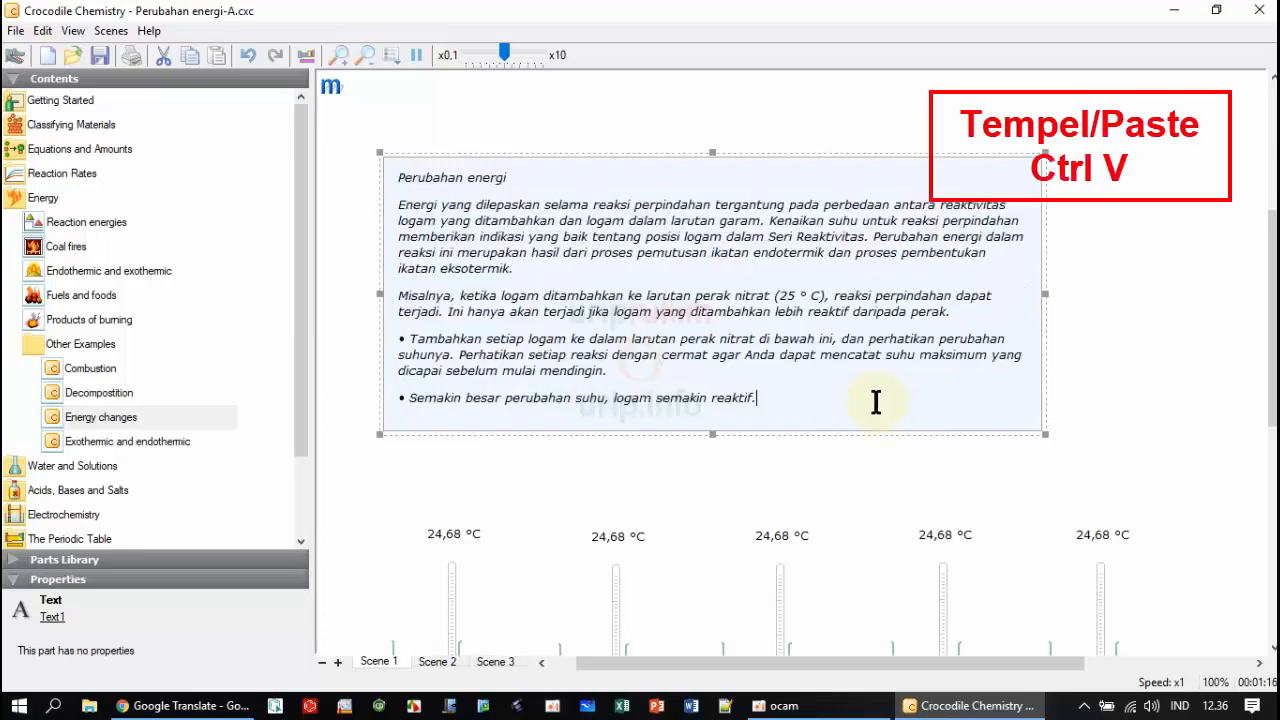
Remove the extra space between the degree sign and C in the second paragraph's "(25 ° C)".
left_click(806, 296)
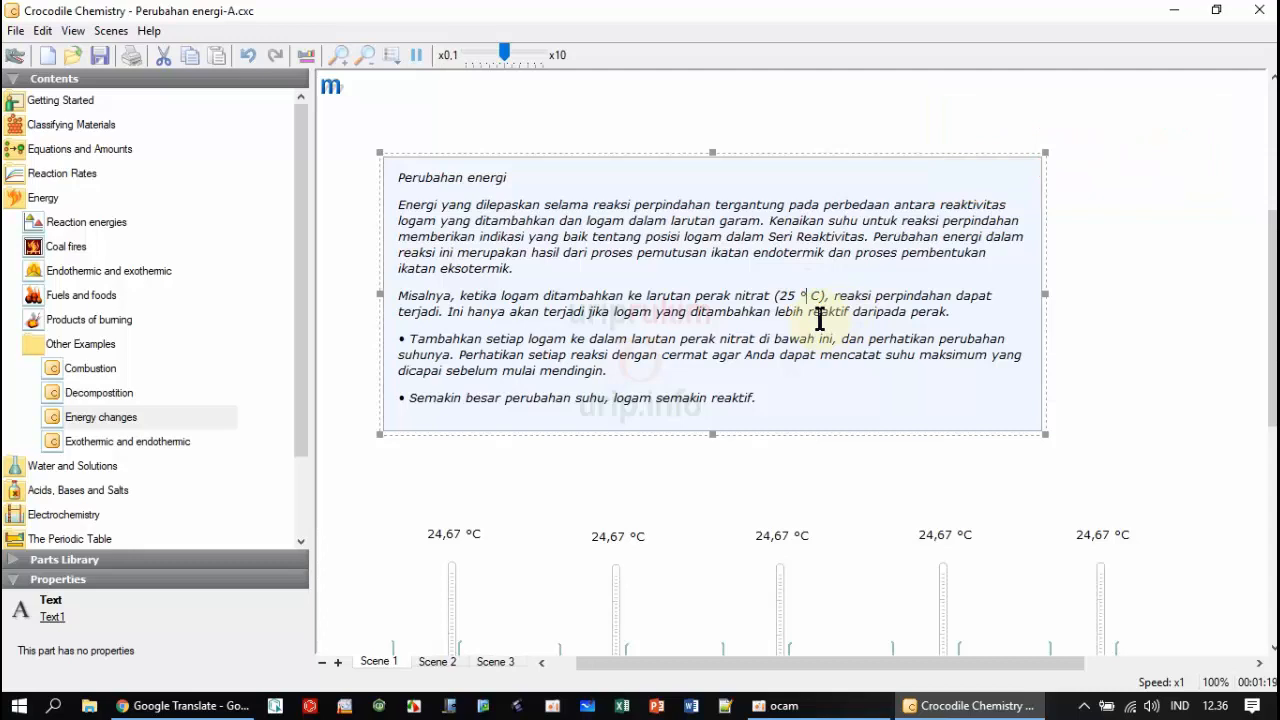
key("BackSpace")
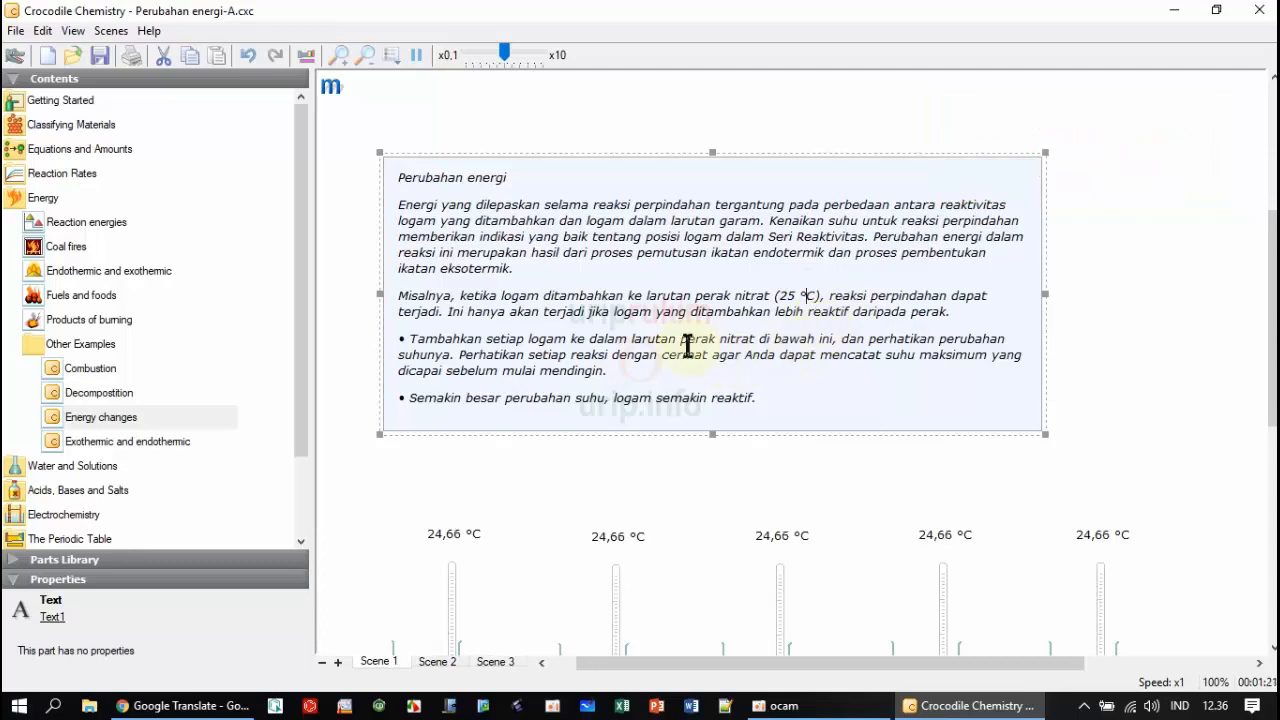
left_click_drag(697, 296, 769, 296)
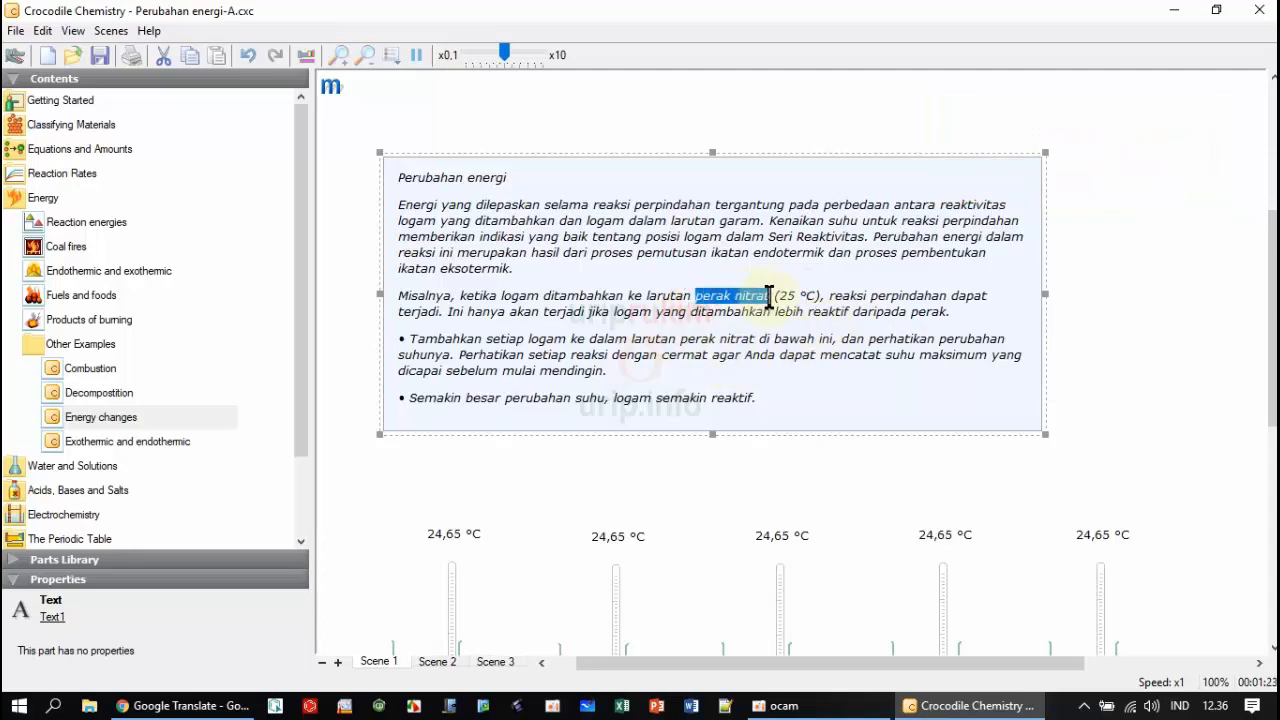
left_click(715, 296)
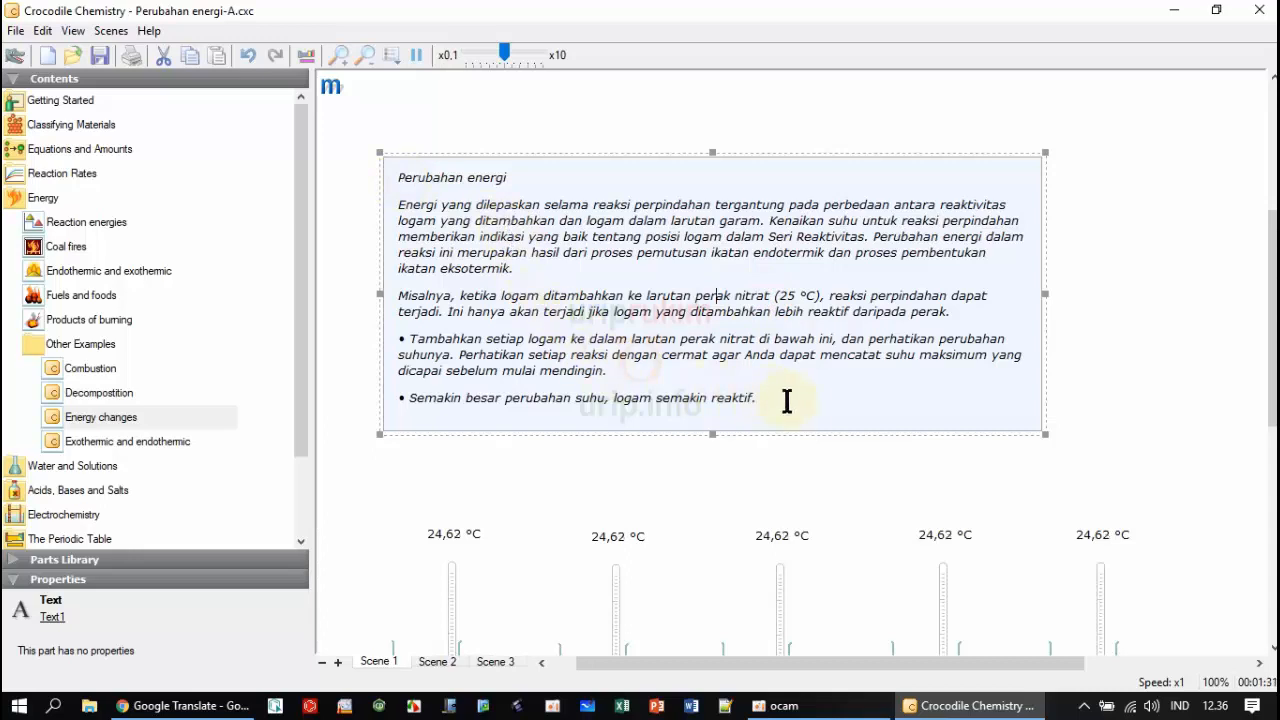
Copy the entire Indonesian text and paste it into a new Instructions part placed between the text box and the thermometers.
left_click_drag(791, 400, 391, 180)
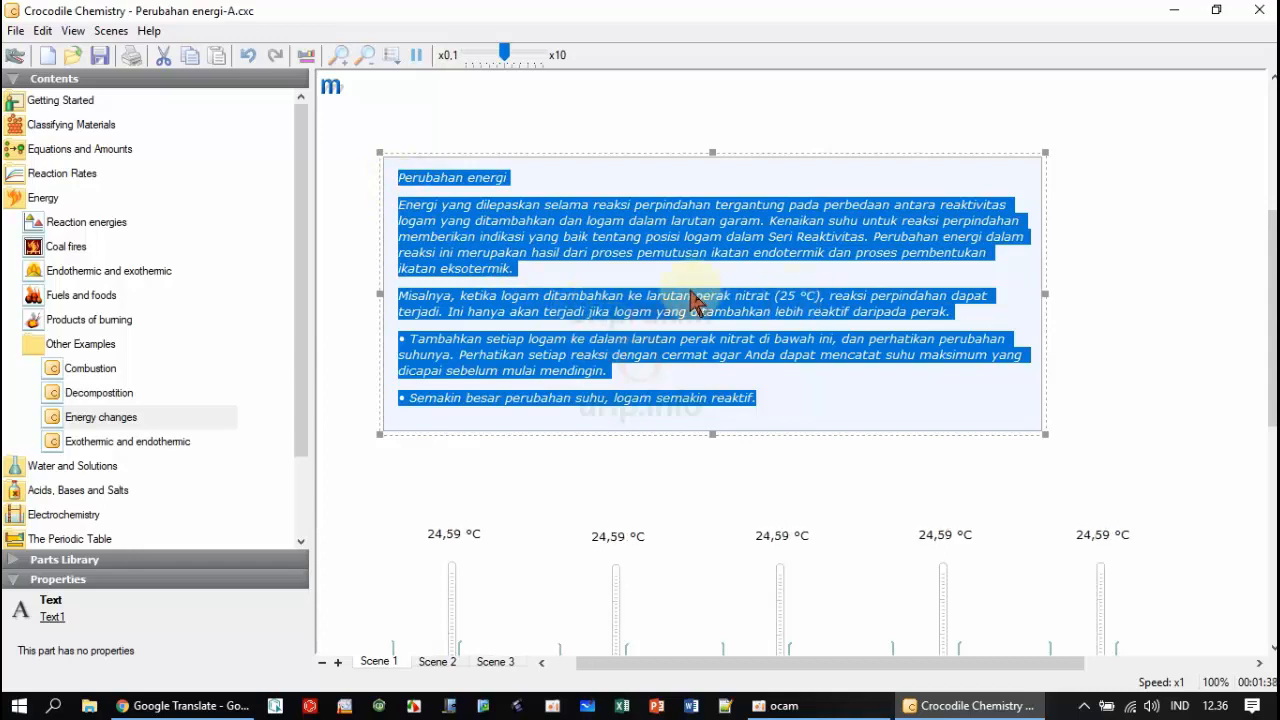
left_click_drag(300, 229, 306, 340)
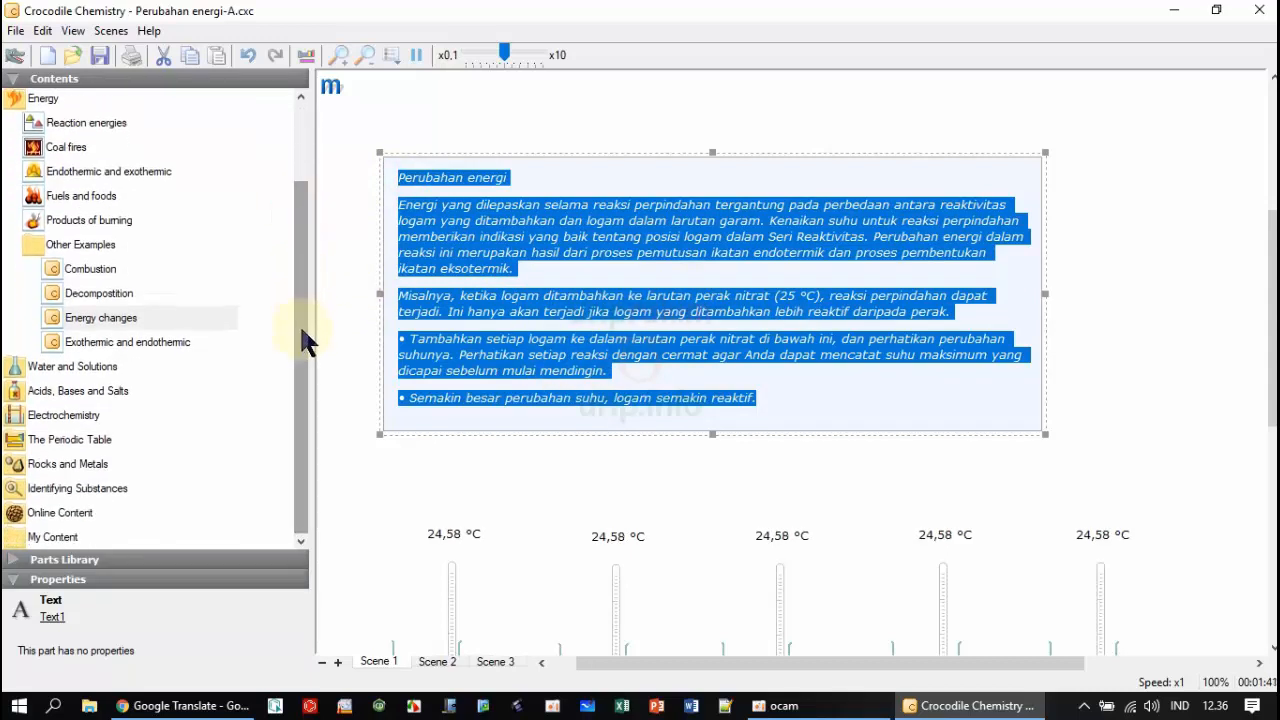
left_click(14, 560)
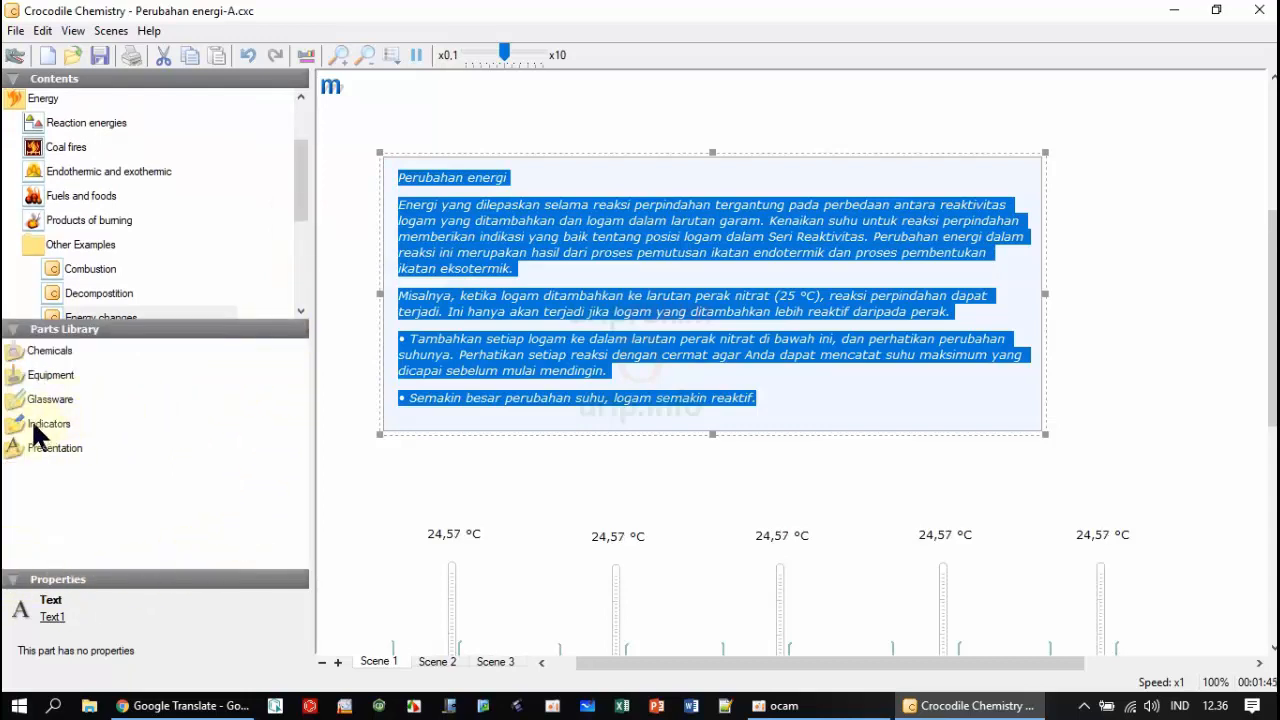
left_click(70, 446)
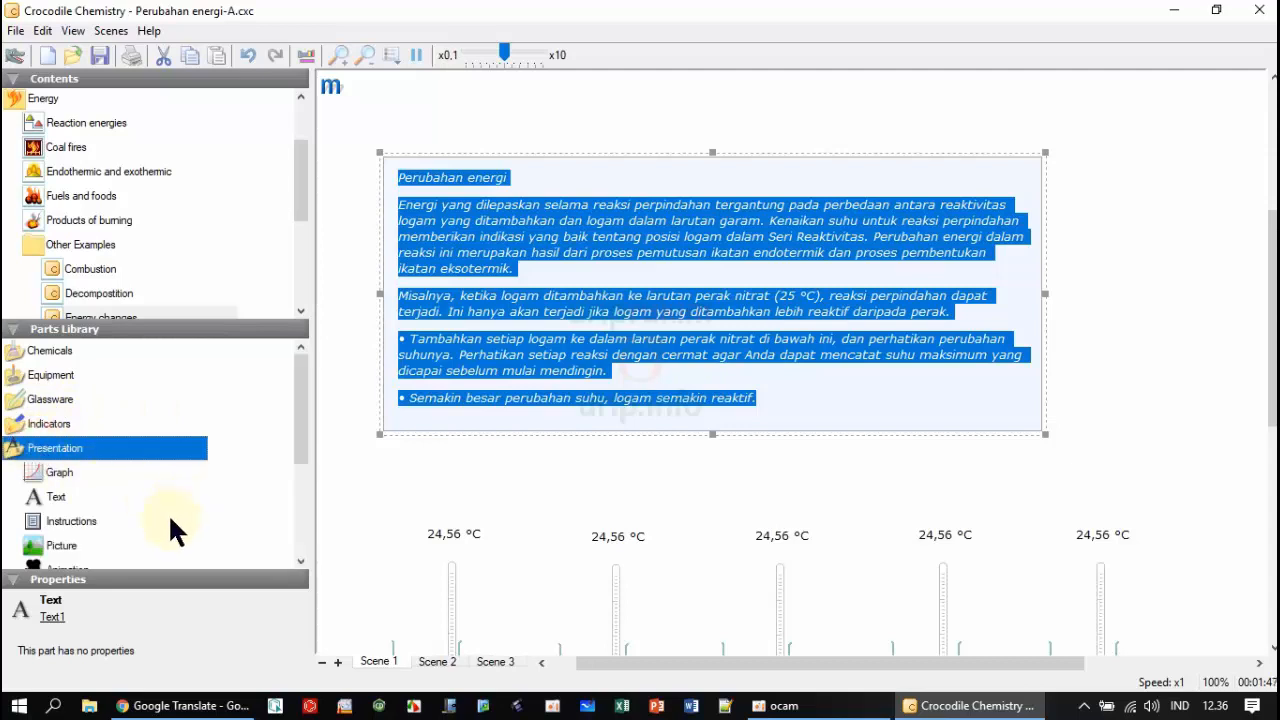
left_click(48, 520)
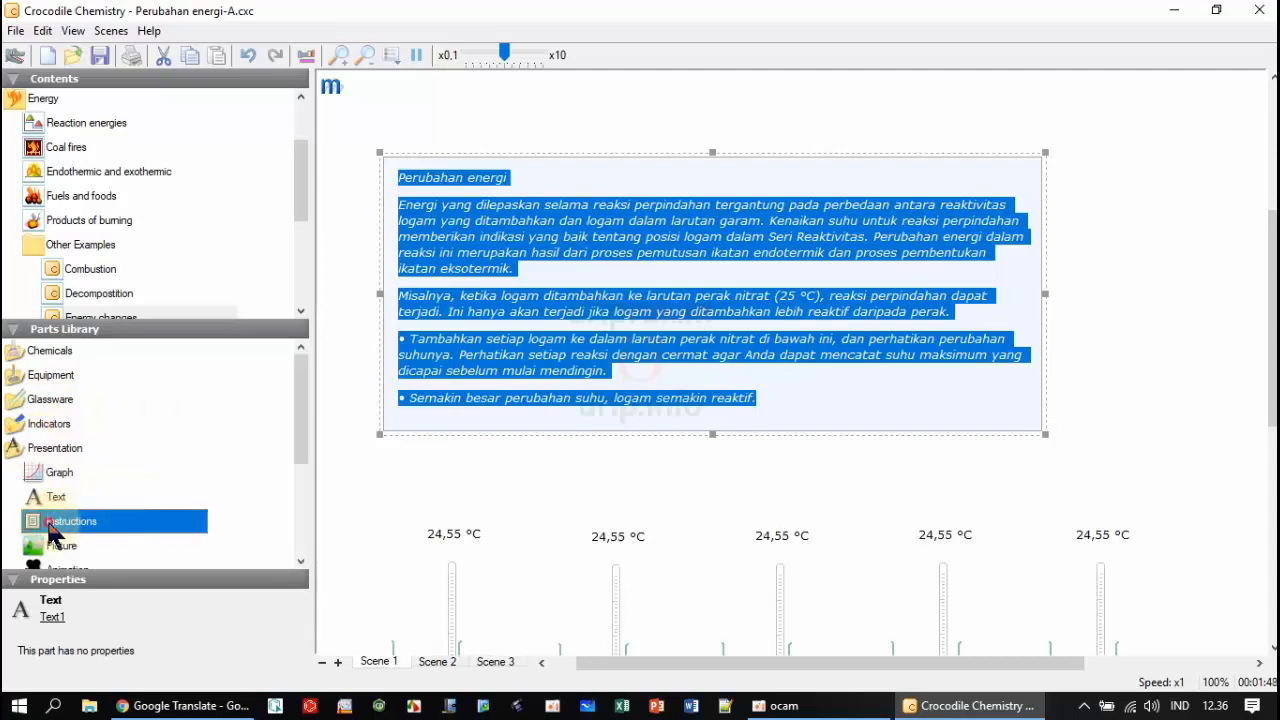
left_click_drag(48, 528, 678, 474)
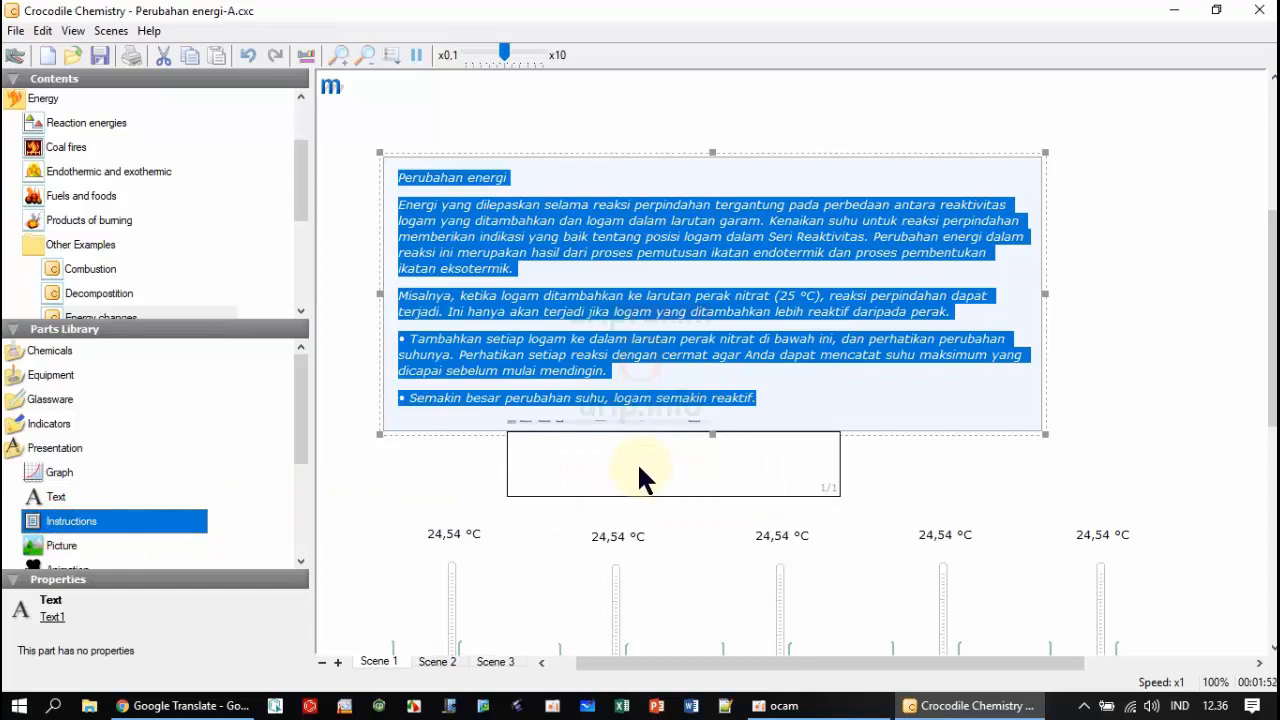
left_click(637, 462)
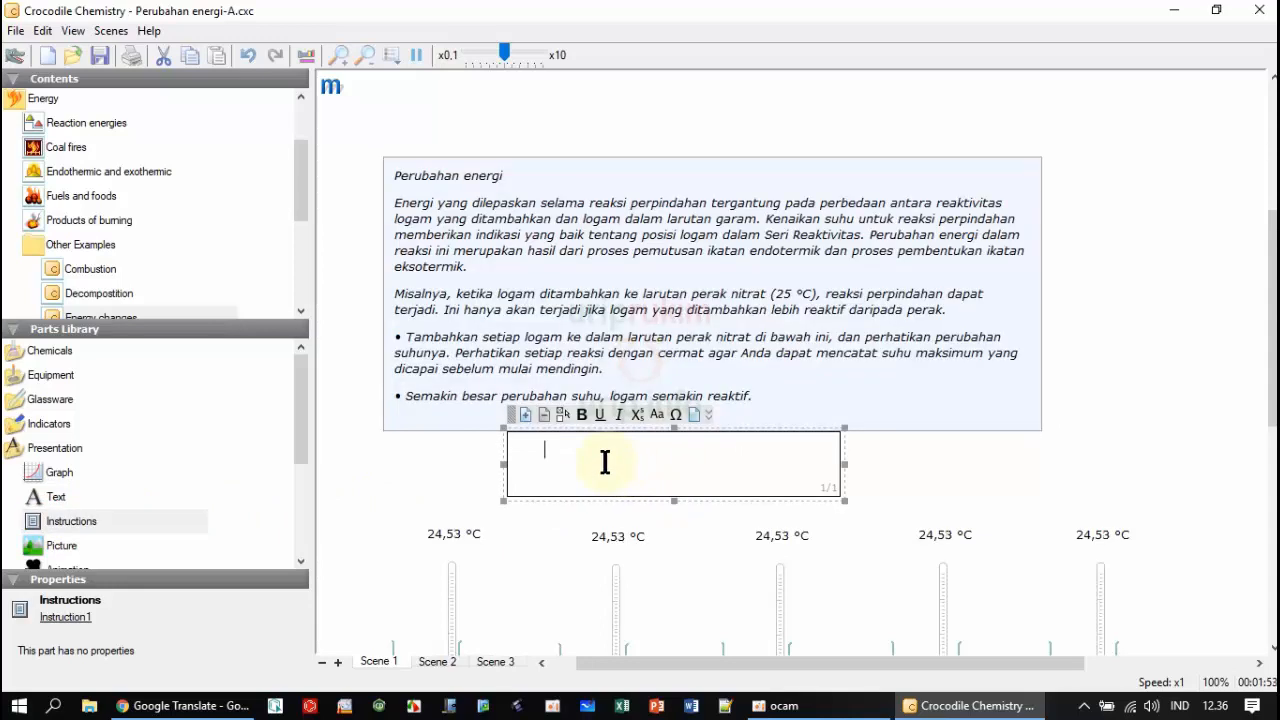
key("ctrl+v")
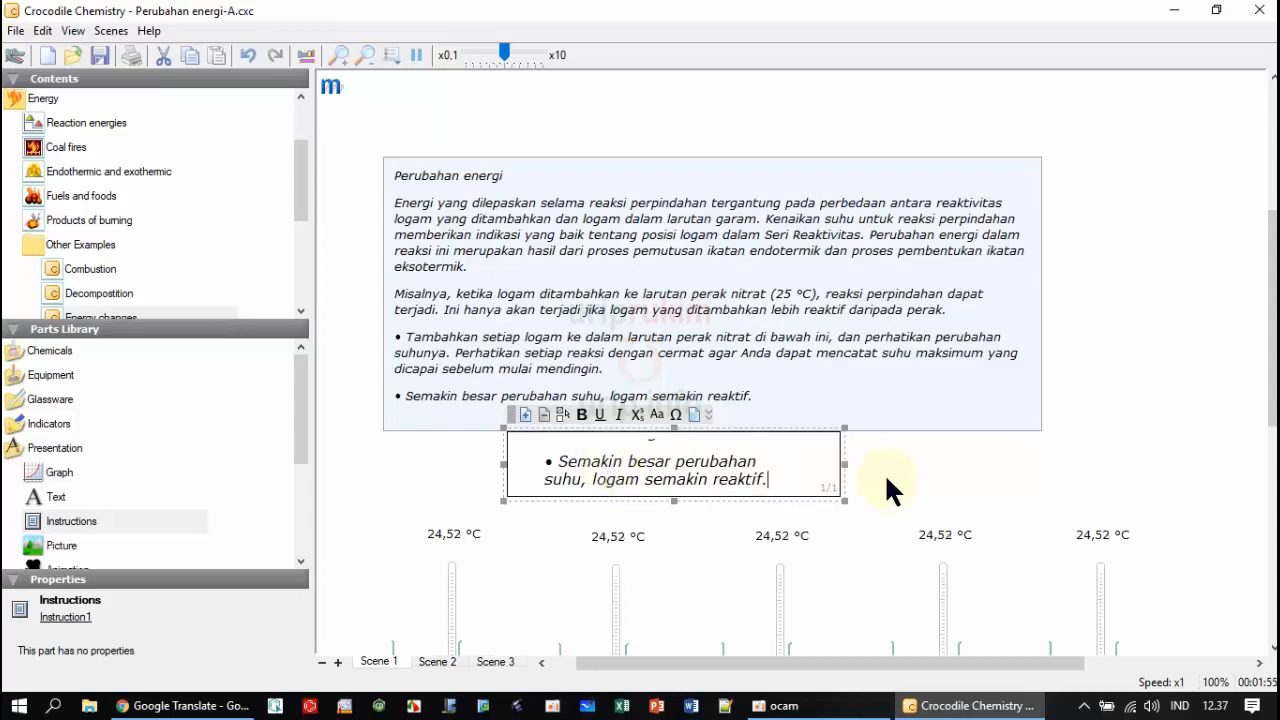
Delete the original blue text box above the new Instructions box.
left_click(466, 220)
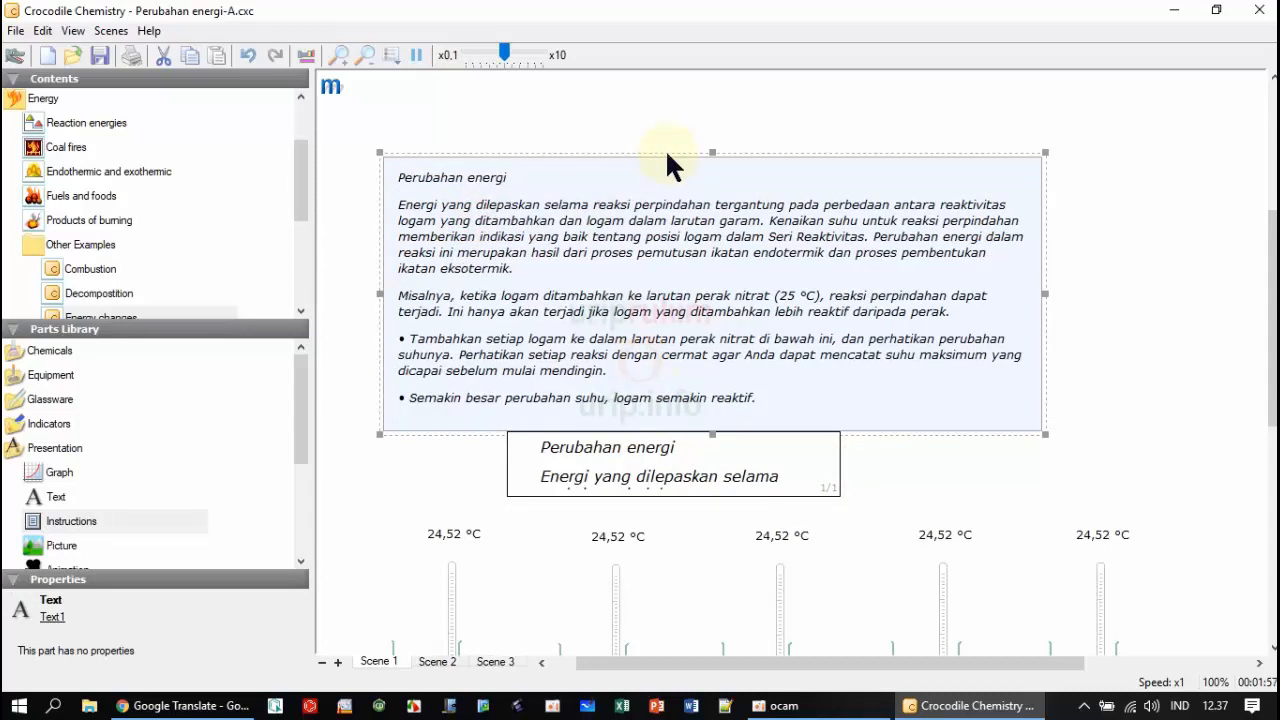
right_click(795, 158)
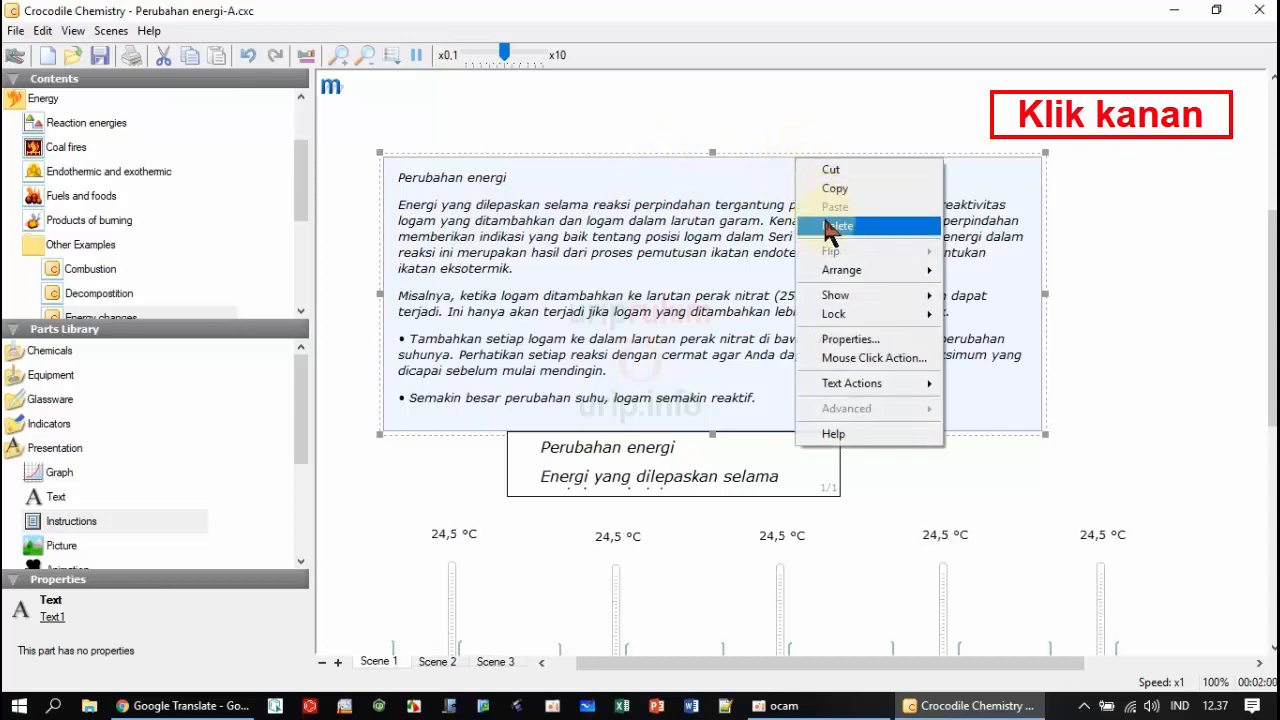
left_click(828, 226)
Enlarge the Instructions box upward and to both sides so the whole translated text fits above the thermometers.
left_click(725, 432)
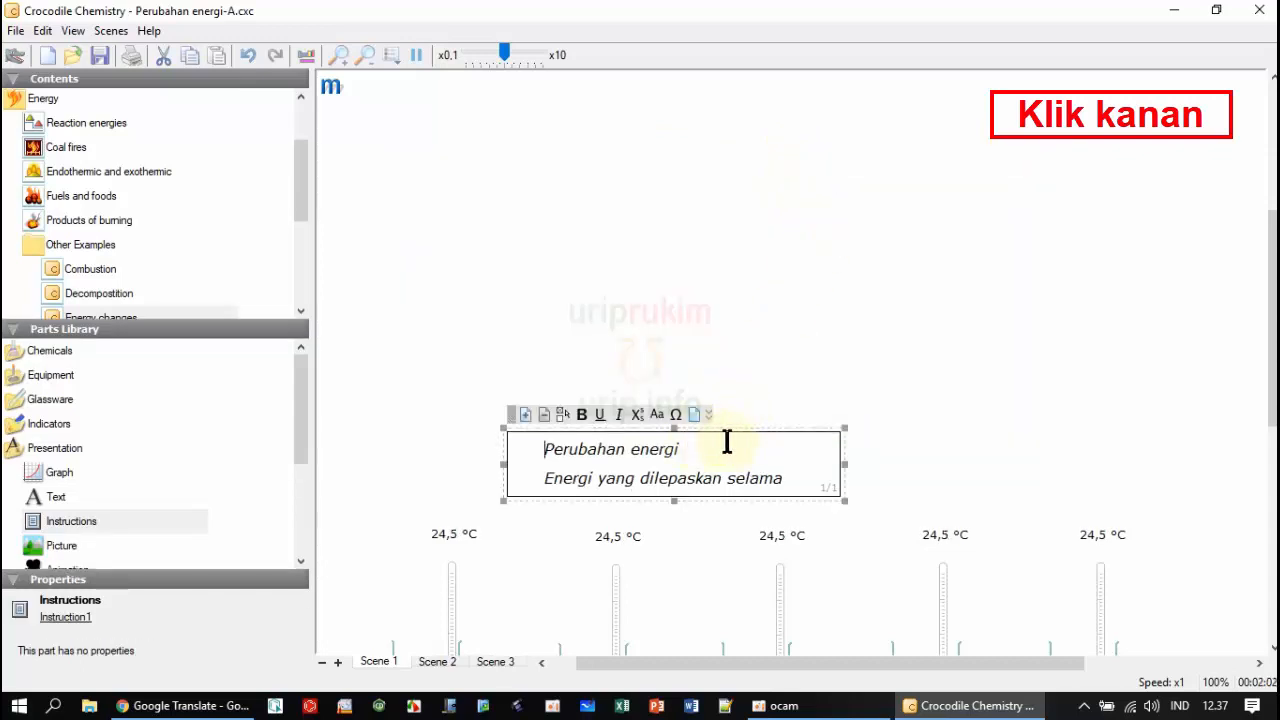
left_click_drag(673, 430, 654, 130)
left_click_drag(505, 325, 396, 299)
left_click_drag(847, 324, 1125, 321)
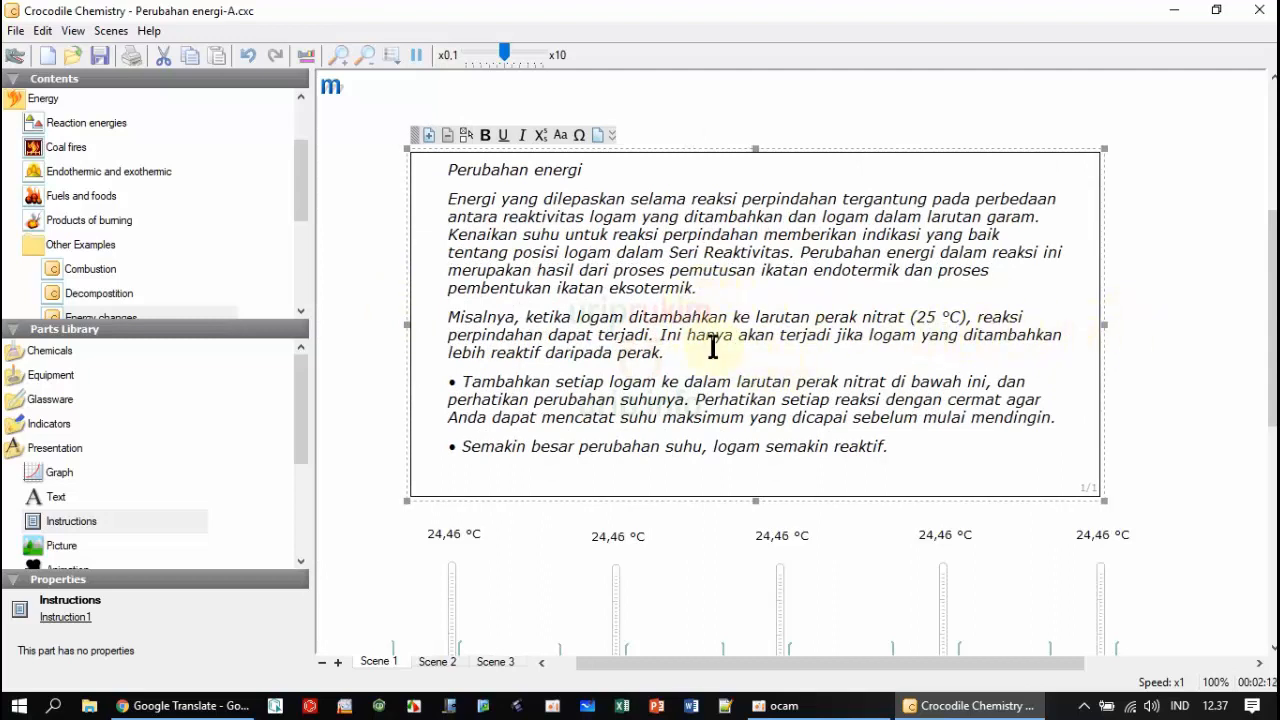
Make the "Perubahan energi" heading bold and remove italics from the heading and the first two paragraphs.
double_click(611, 171)
left_click_drag(611, 171, 450, 170)
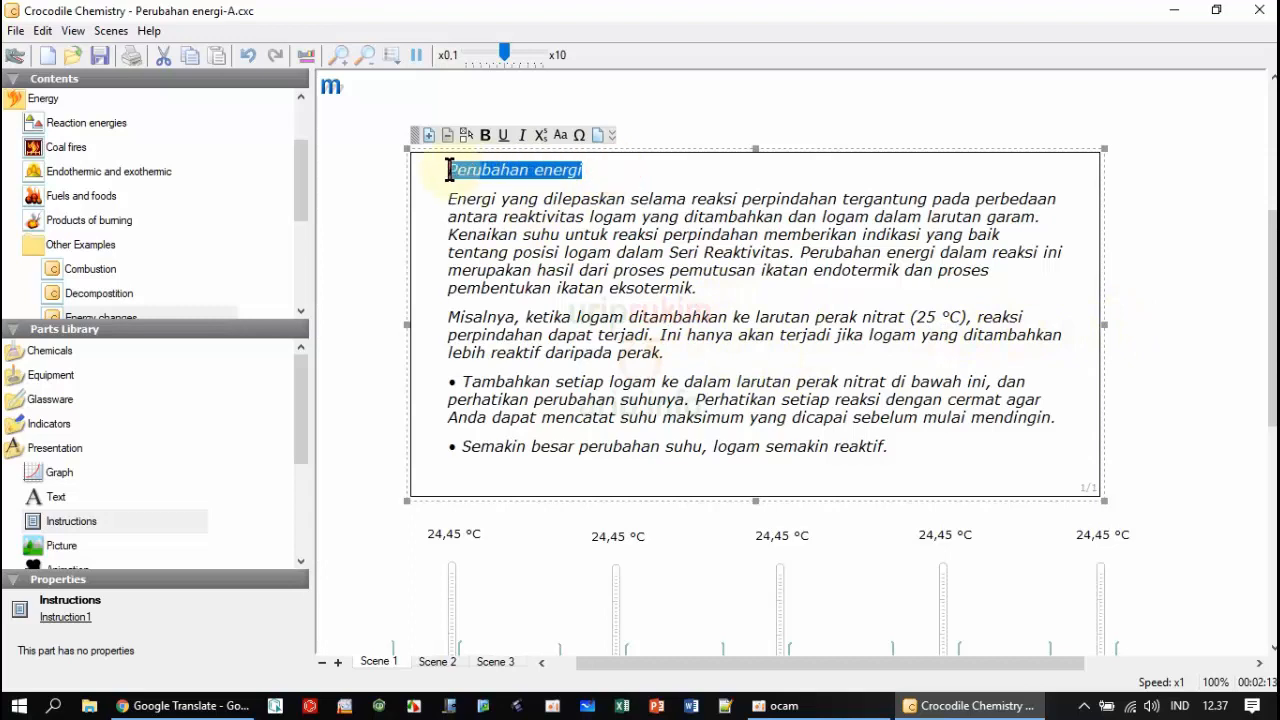
left_click(487, 135)
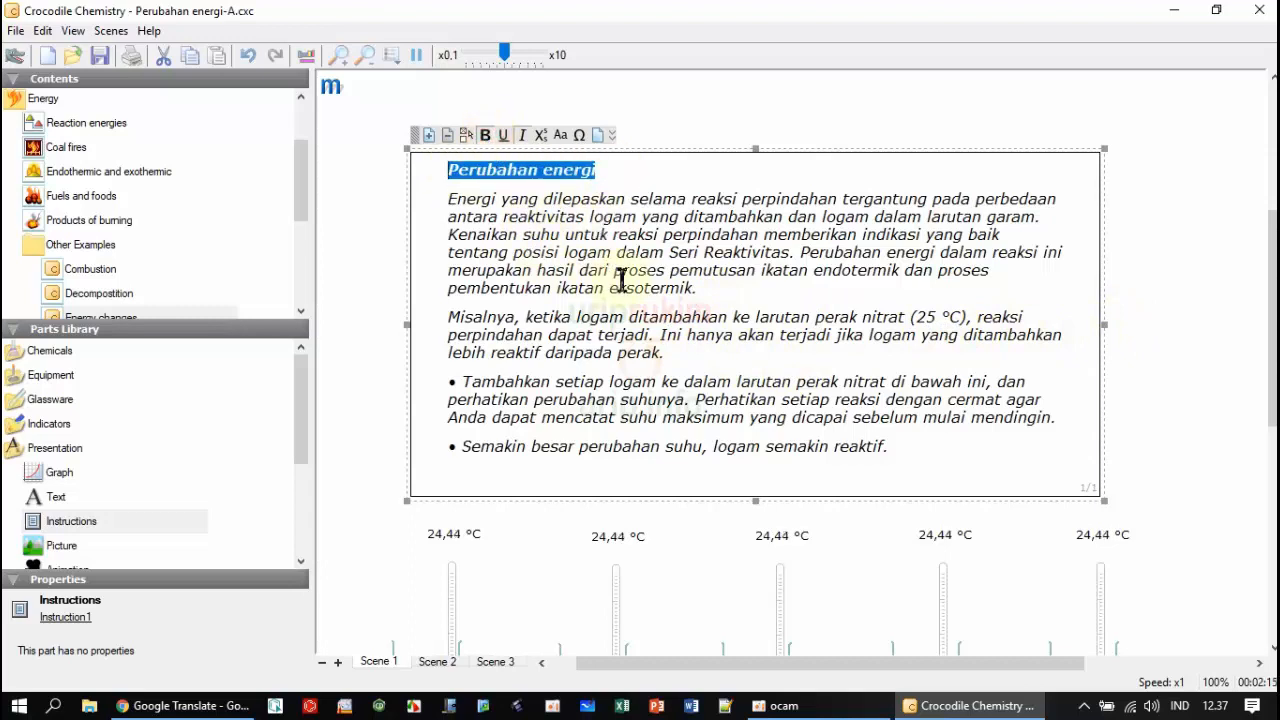
left_click(606, 258)
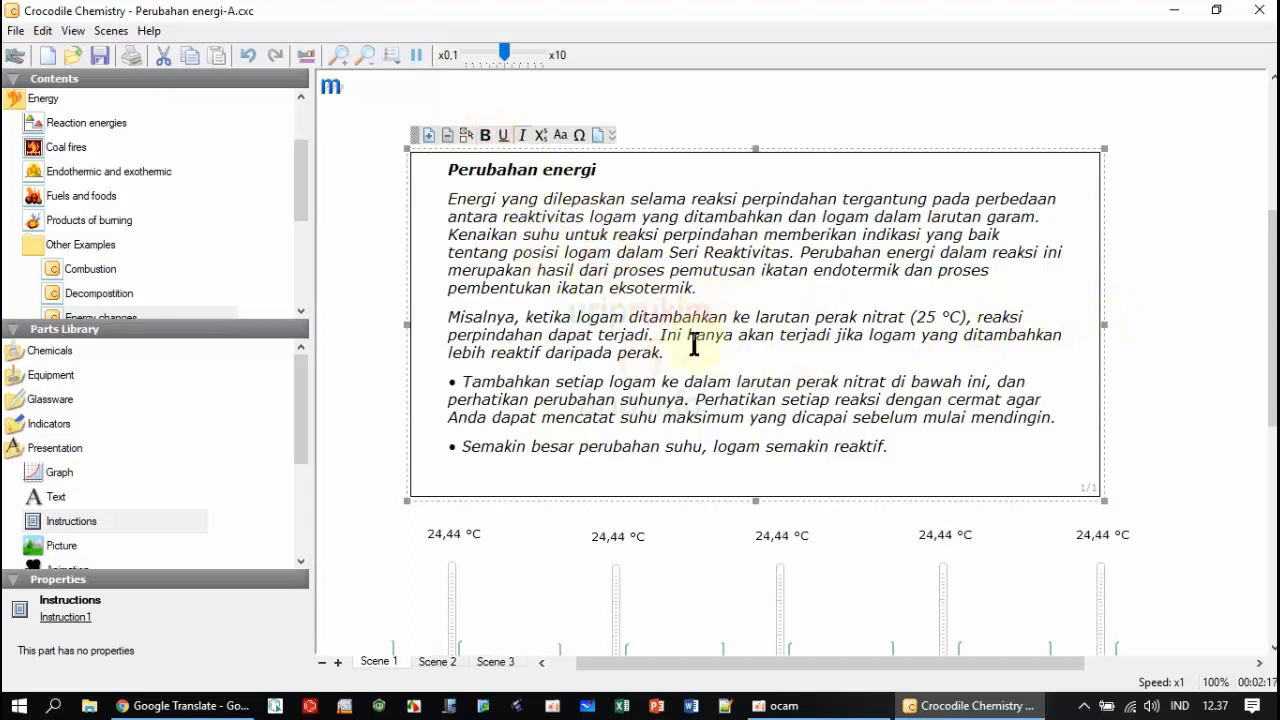
left_click_drag(677, 354, 440, 172)
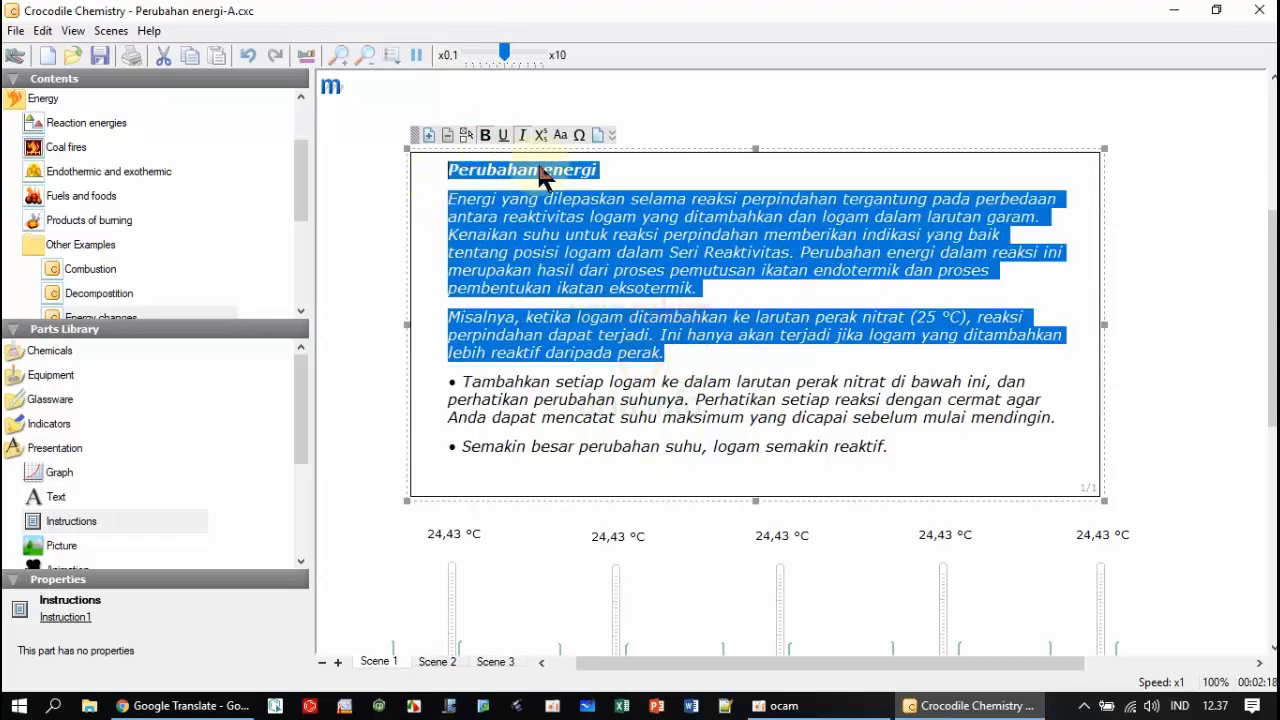
left_click(522, 135)
left_click(646, 327)
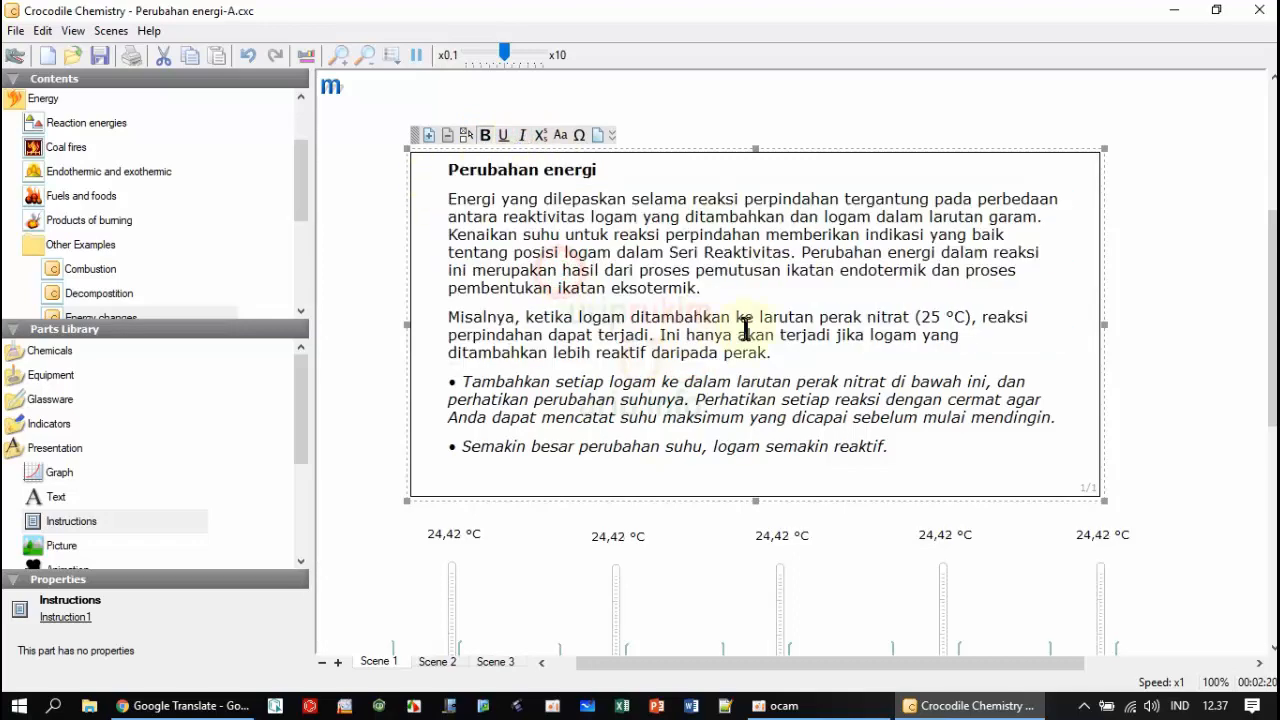
Set the heading and first two paragraphs of the Instructions box to Helvetica, size 14.
left_click_drag(809, 349, 440, 167)
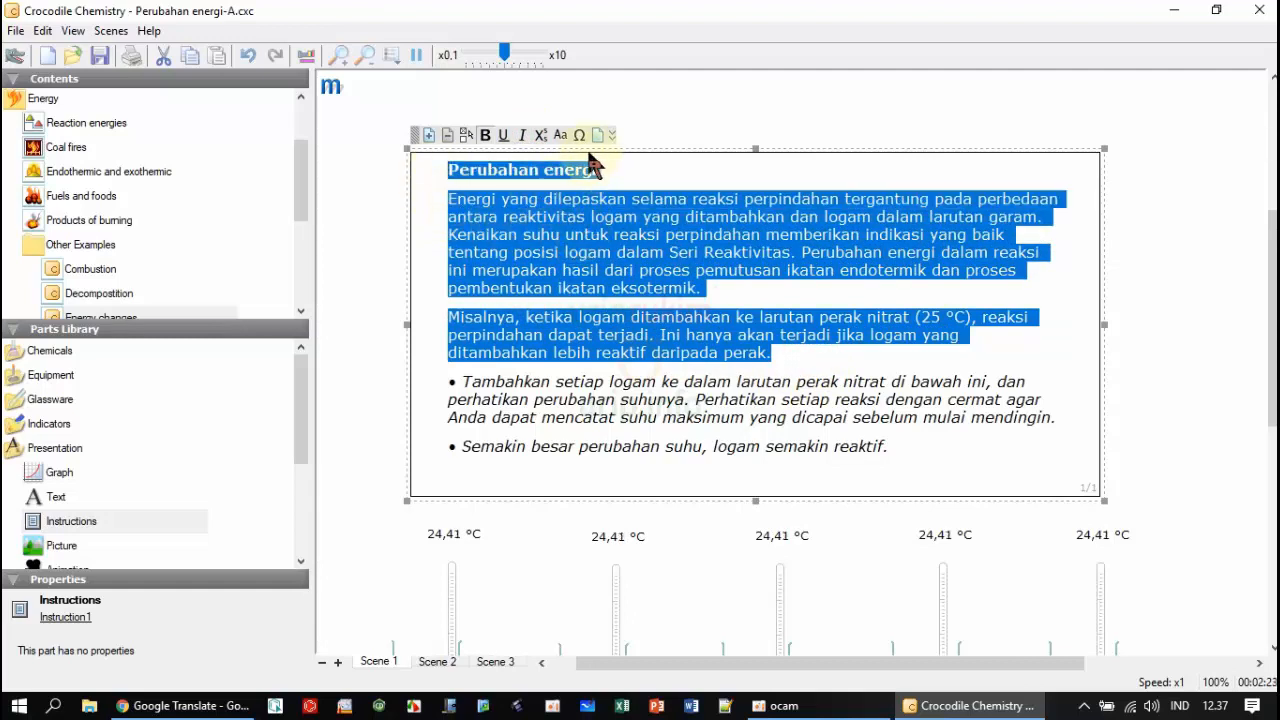
left_click(560, 138)
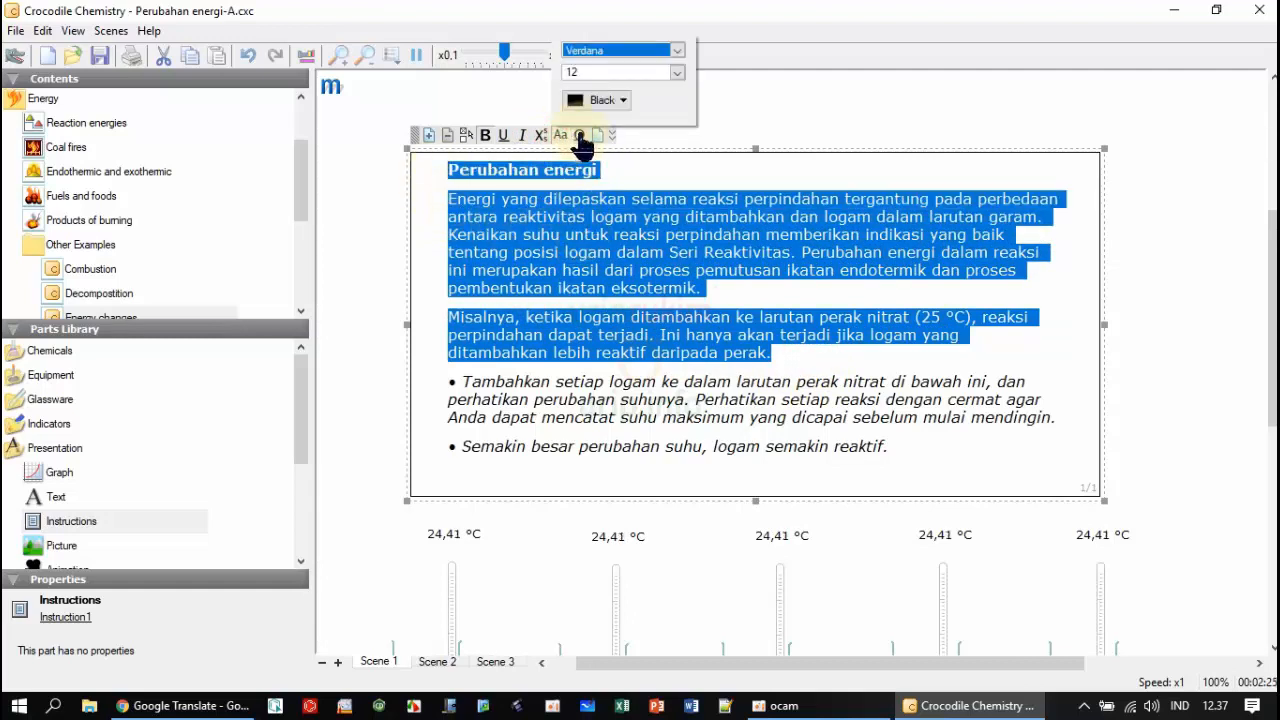
left_click(663, 103)
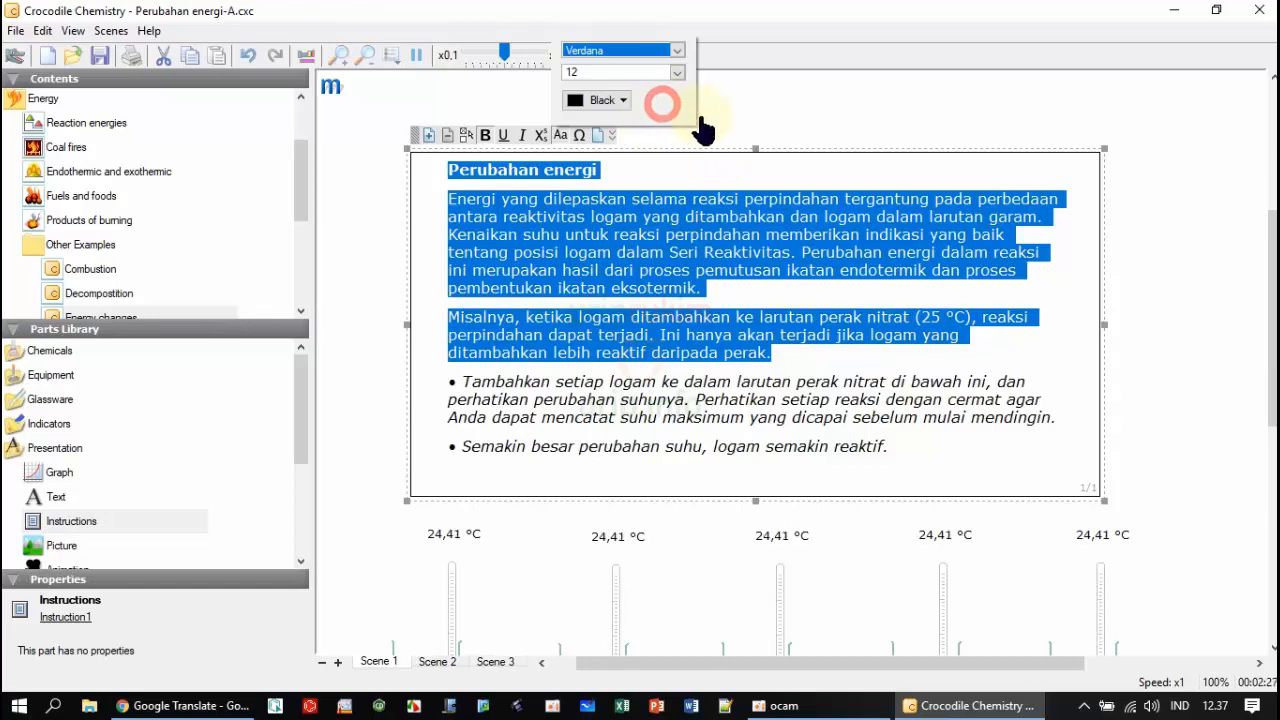
left_click(677, 50)
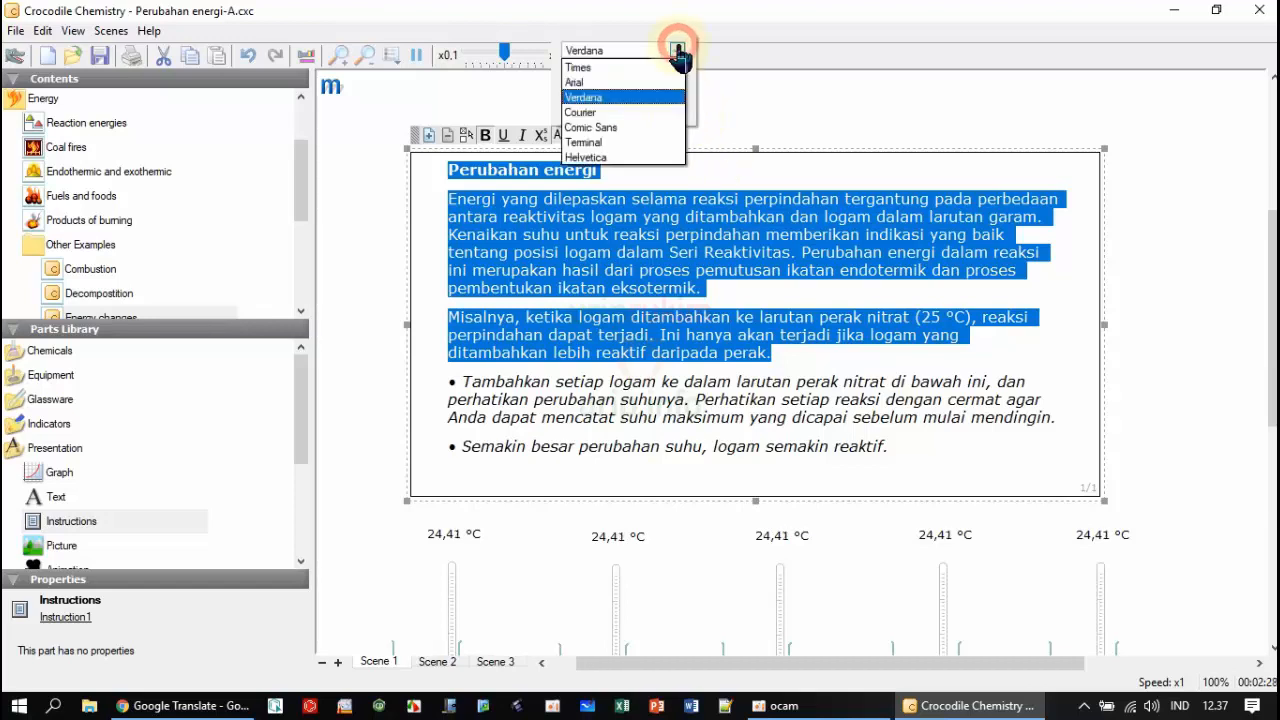
left_click(605, 157)
left_click(677, 72)
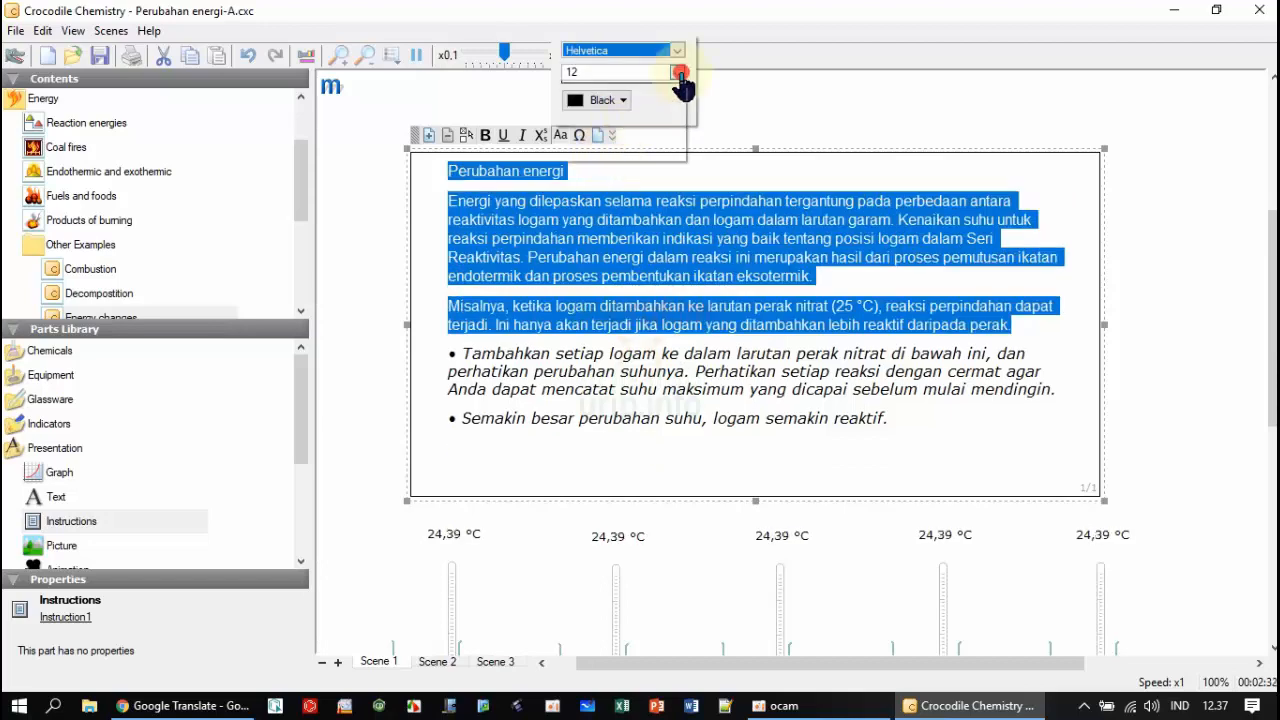
left_click(598, 143)
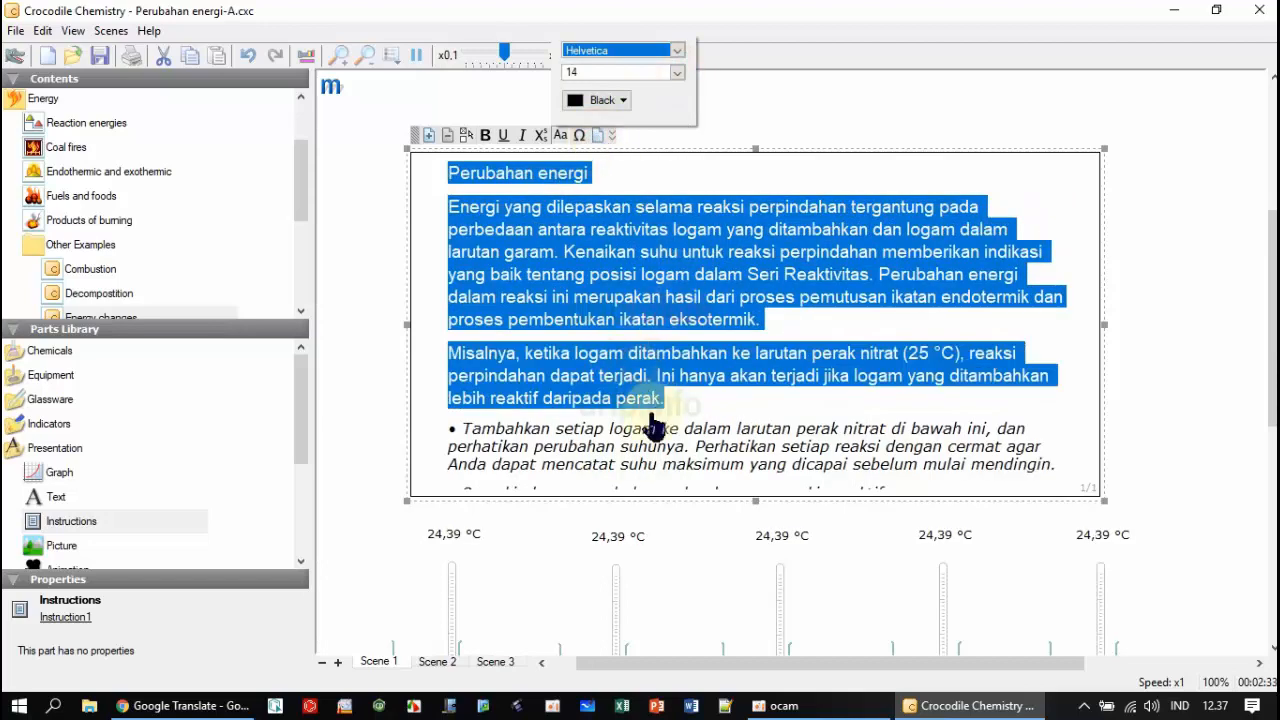
left_click(700, 408)
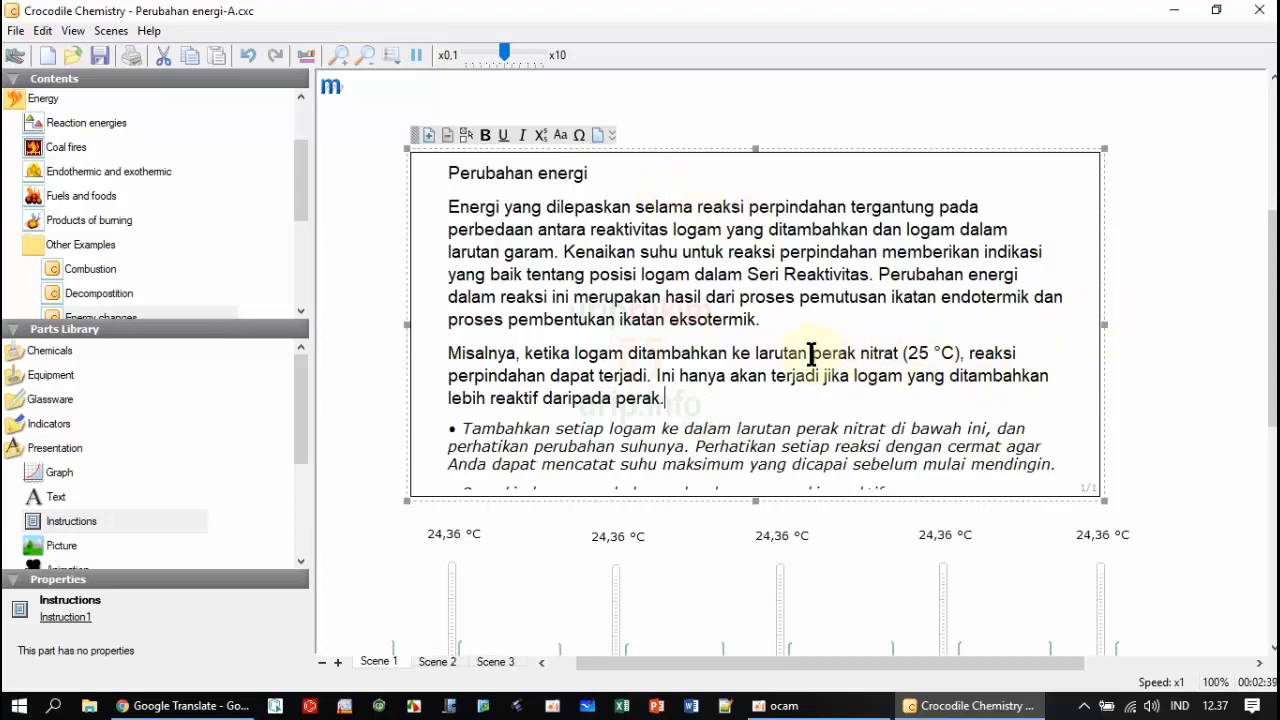
Replace "perak nitrat" before "(25 °C)" in the second paragraph with the formula AgNO3, formatting the 3 as a subscript.
left_click_drag(812, 352, 901, 355)
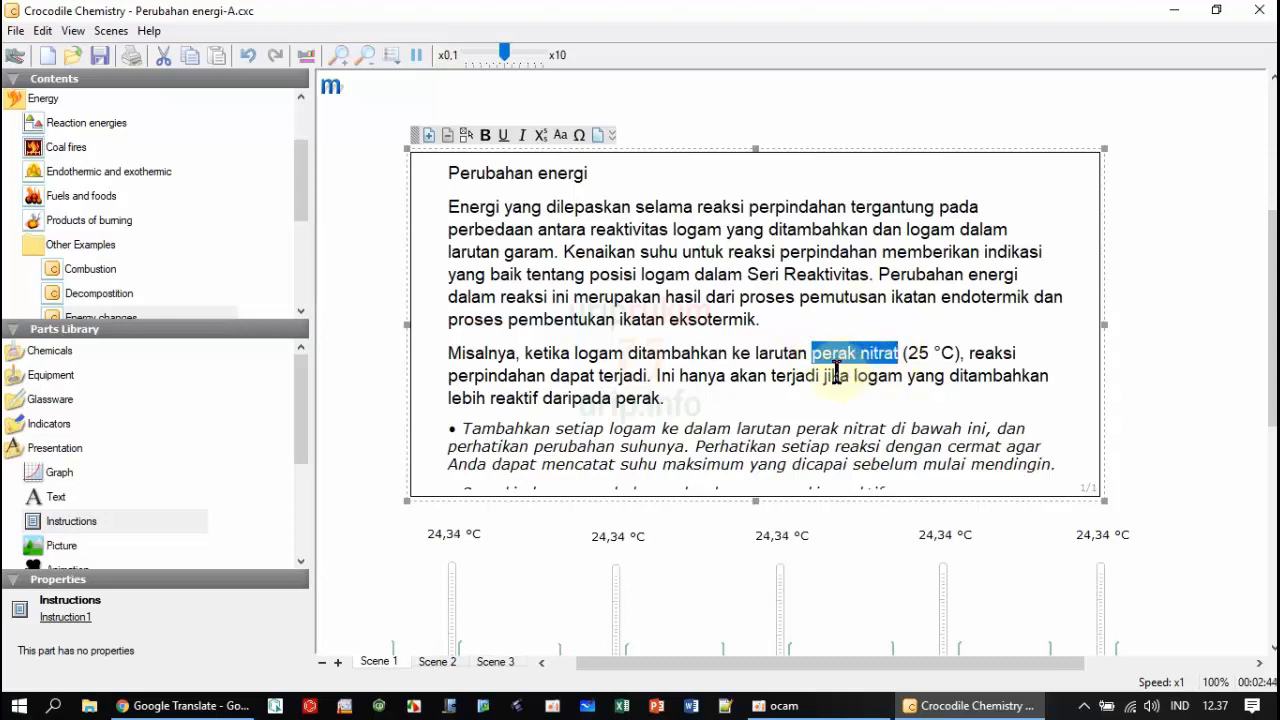
type("AgNO")
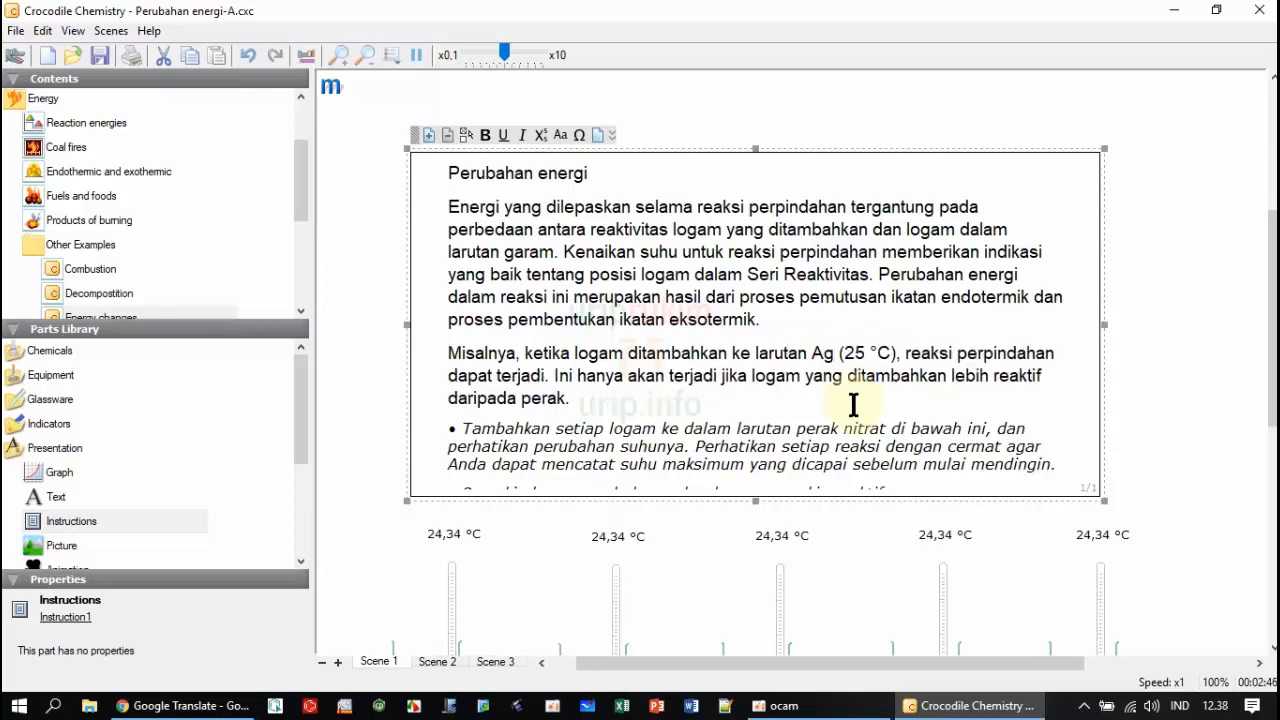
type("3")
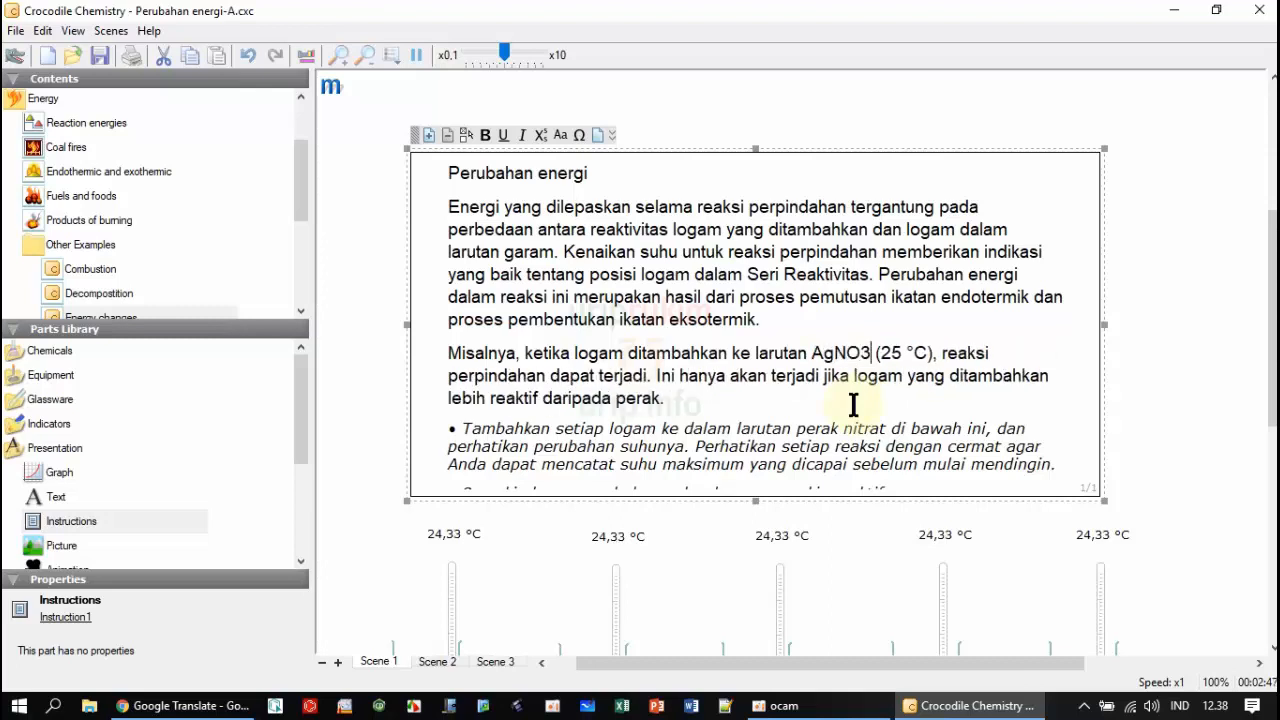
left_click_drag(870, 356, 862, 356)
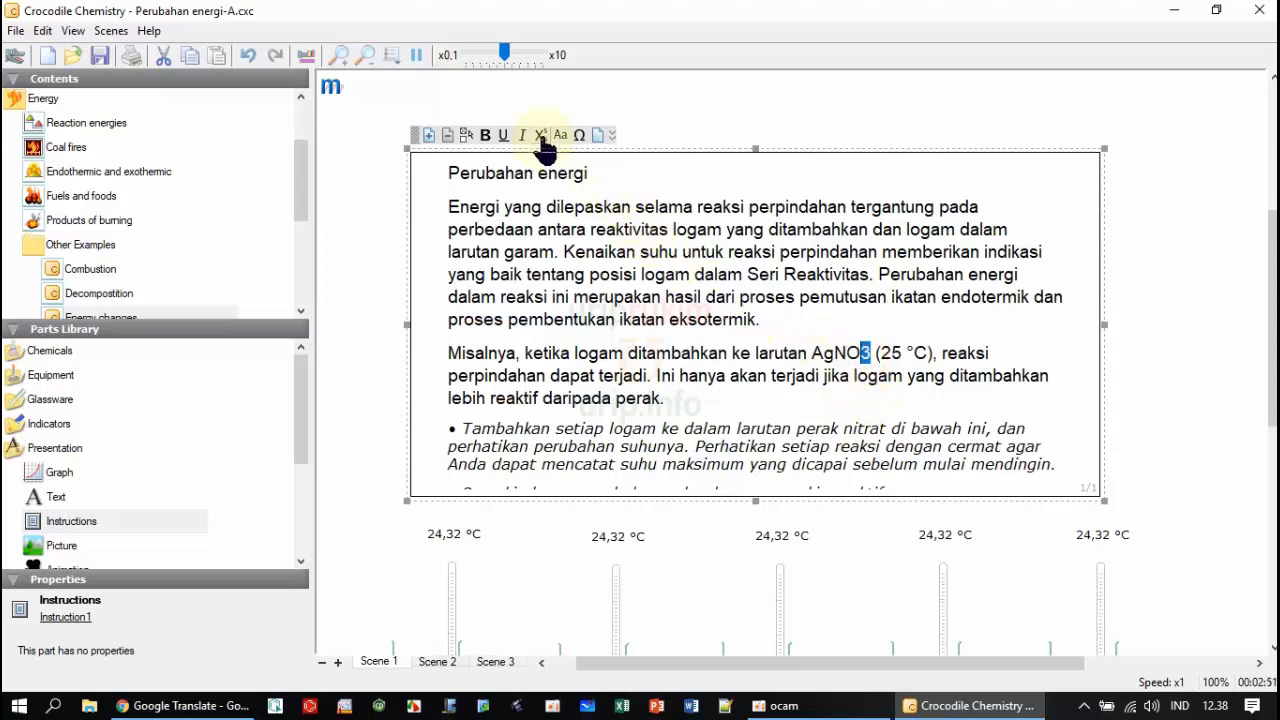
left_click(543, 143)
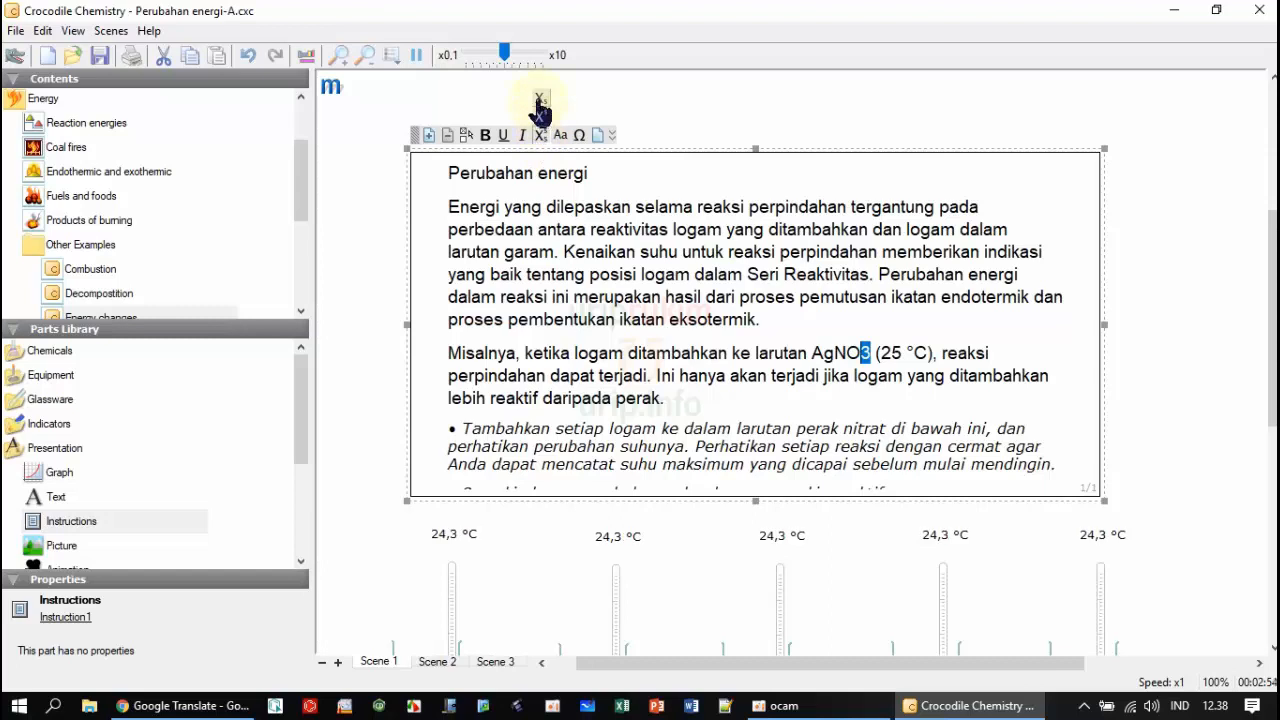
left_click(539, 100)
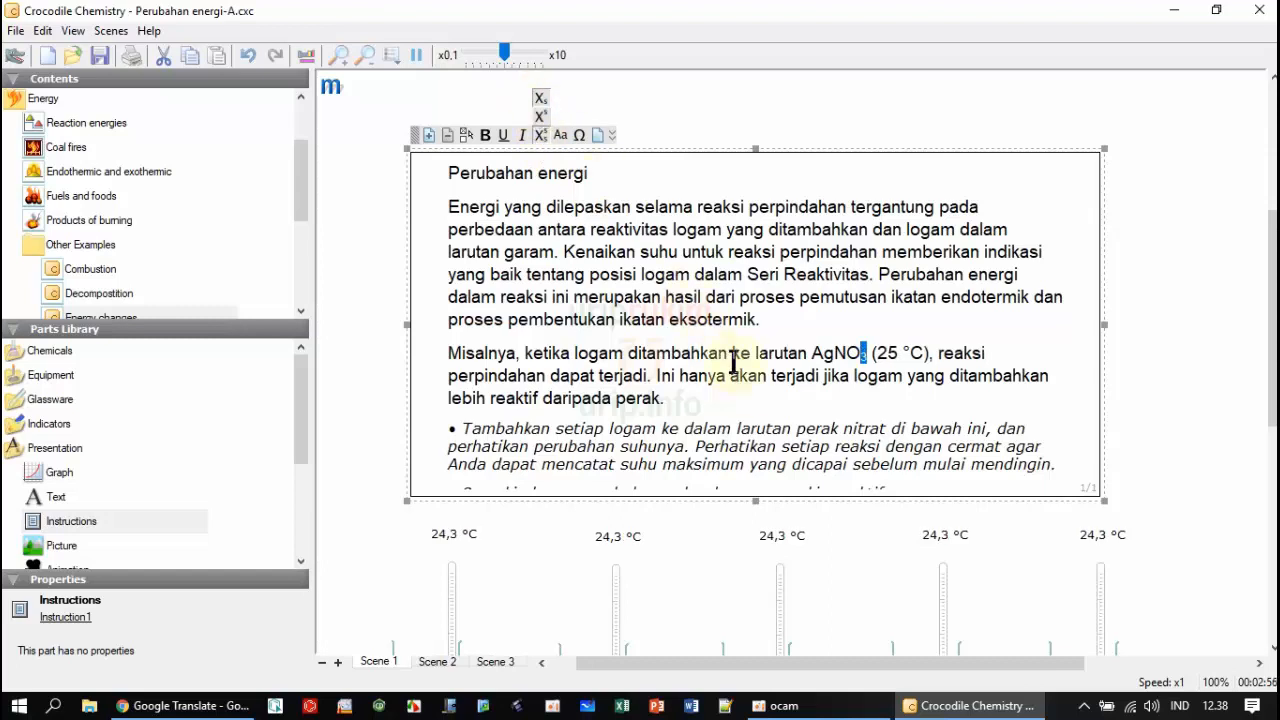
left_click(733, 358)
Widen the Instructions box to the left and extend it slightly downward until the last bullet point fits fully inside.
scroll(911, 401, "down", 1)
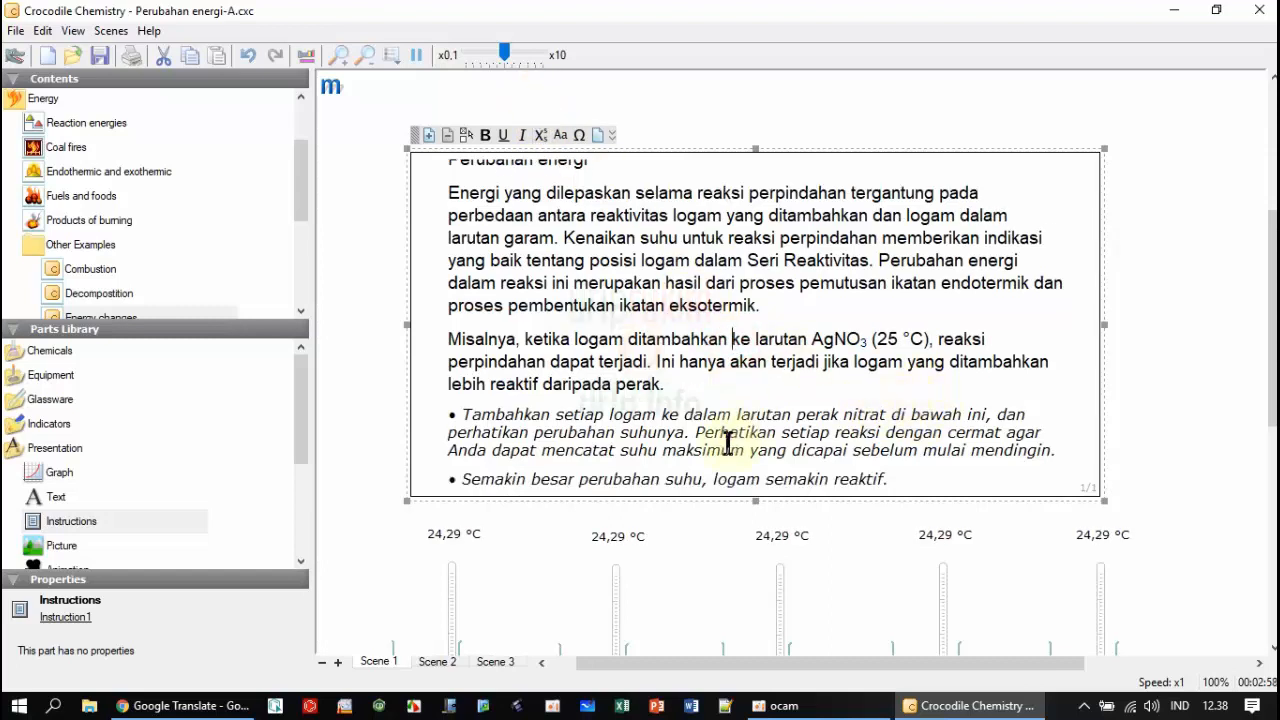
left_click(1149, 397)
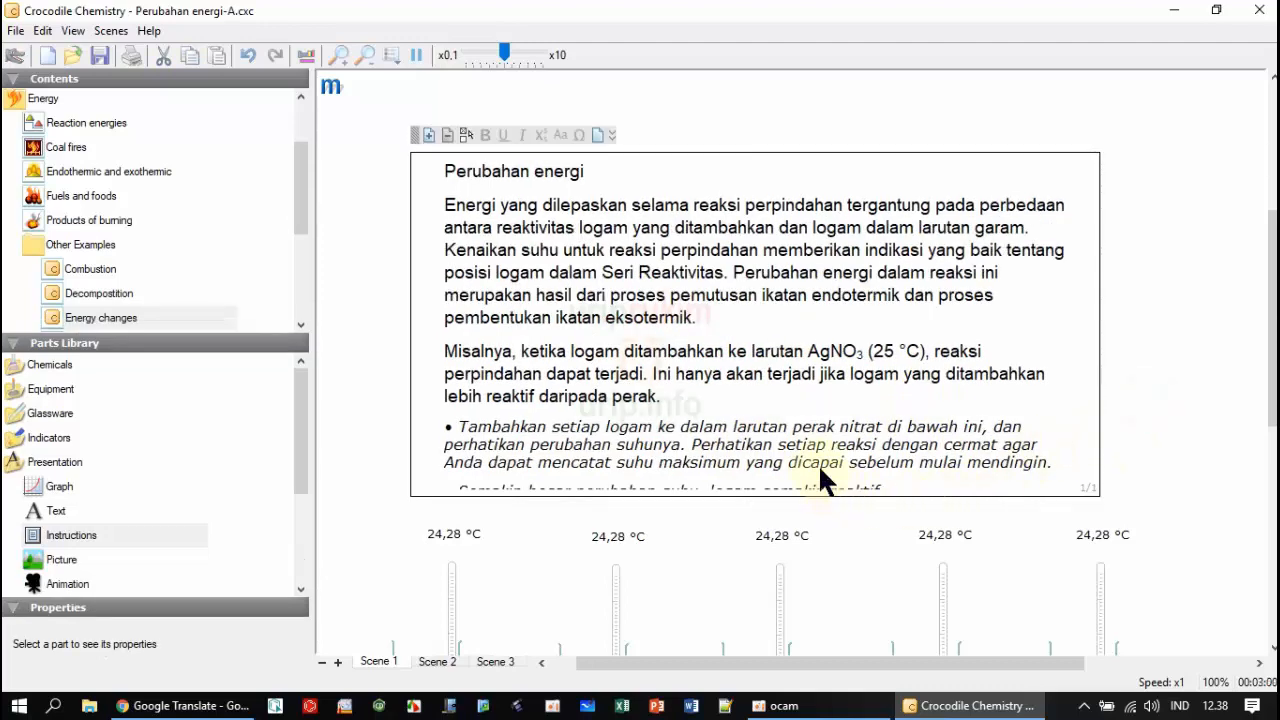
left_click(742, 307)
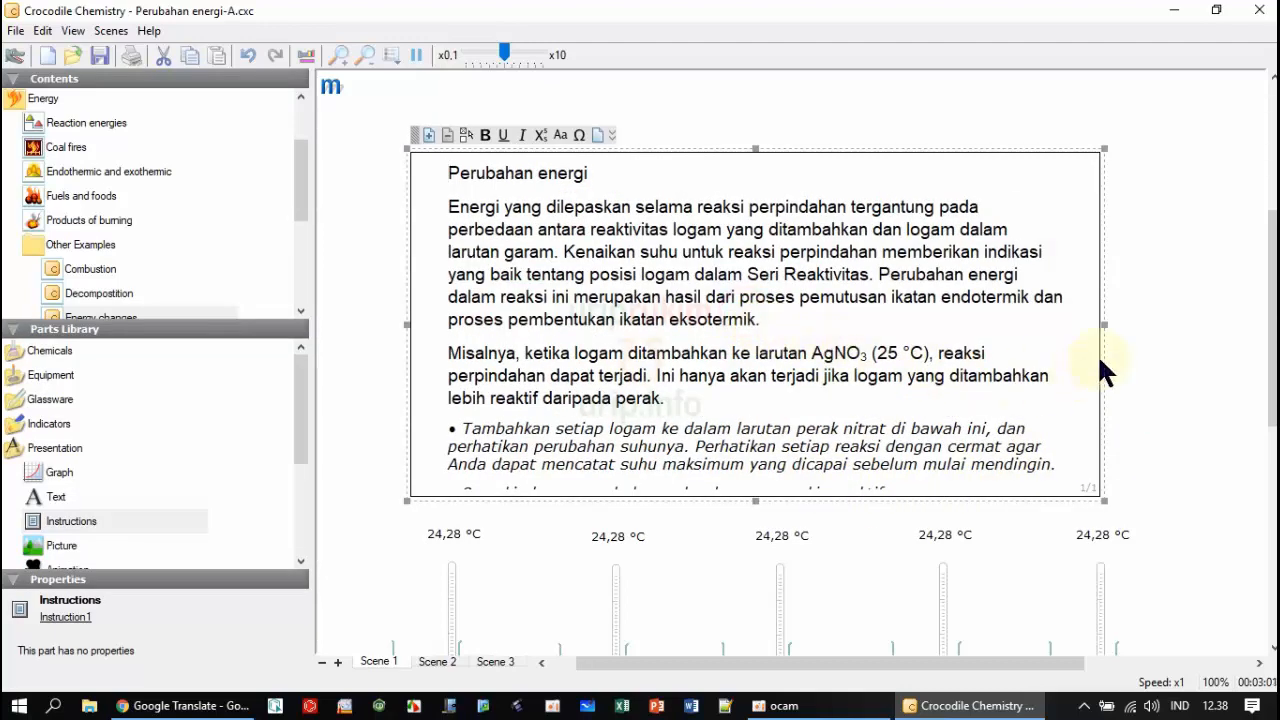
left_click_drag(407, 324, 380, 324)
mouse_move(741, 505)
left_mouse_down()
mouse_move(740, 526)
mouse_move(740, 513)
left_mouse_up()
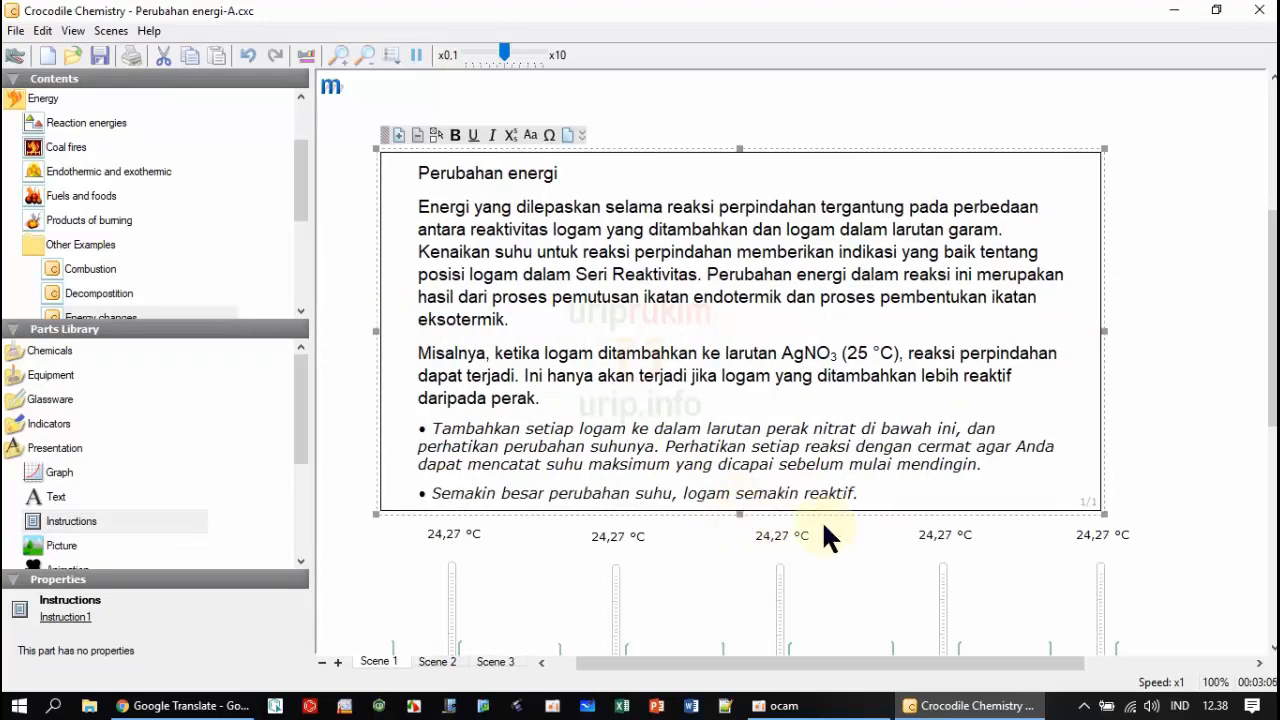
left_click(1172, 410)
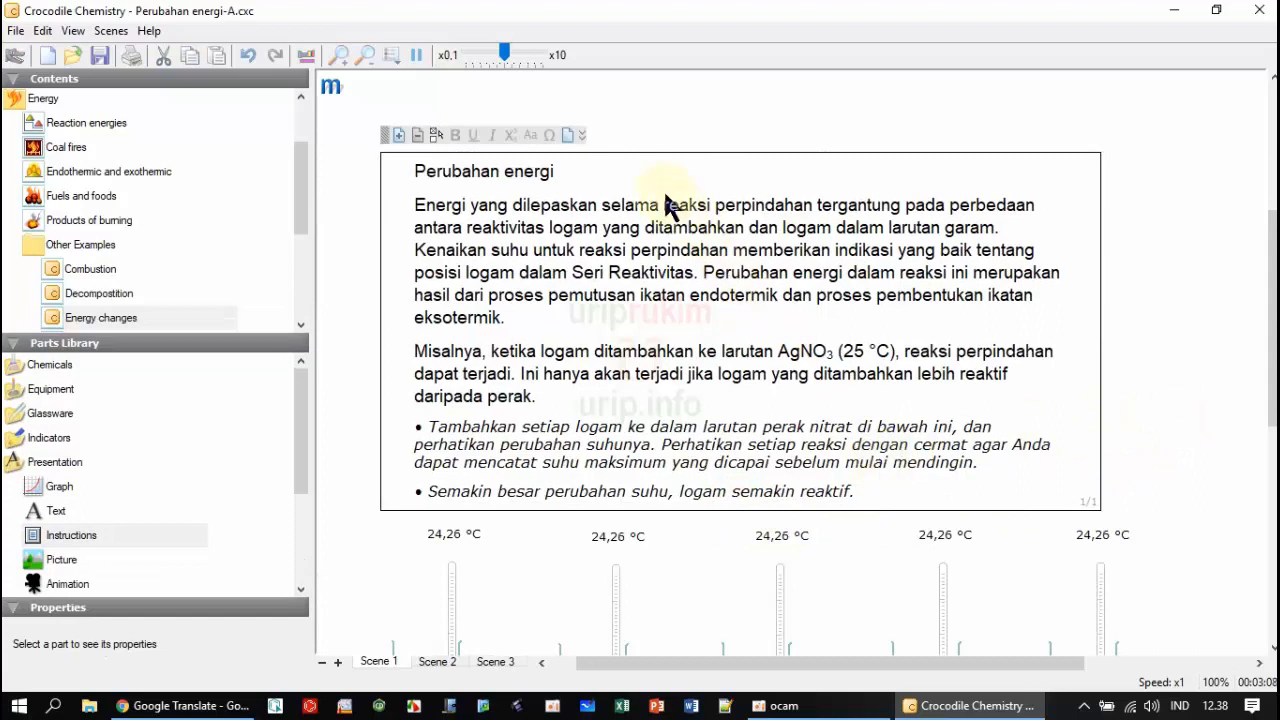
Fill the Instructions box background with the pale yellow basic colour (red 255, green 255, blue 127).
left_click(682, 170)
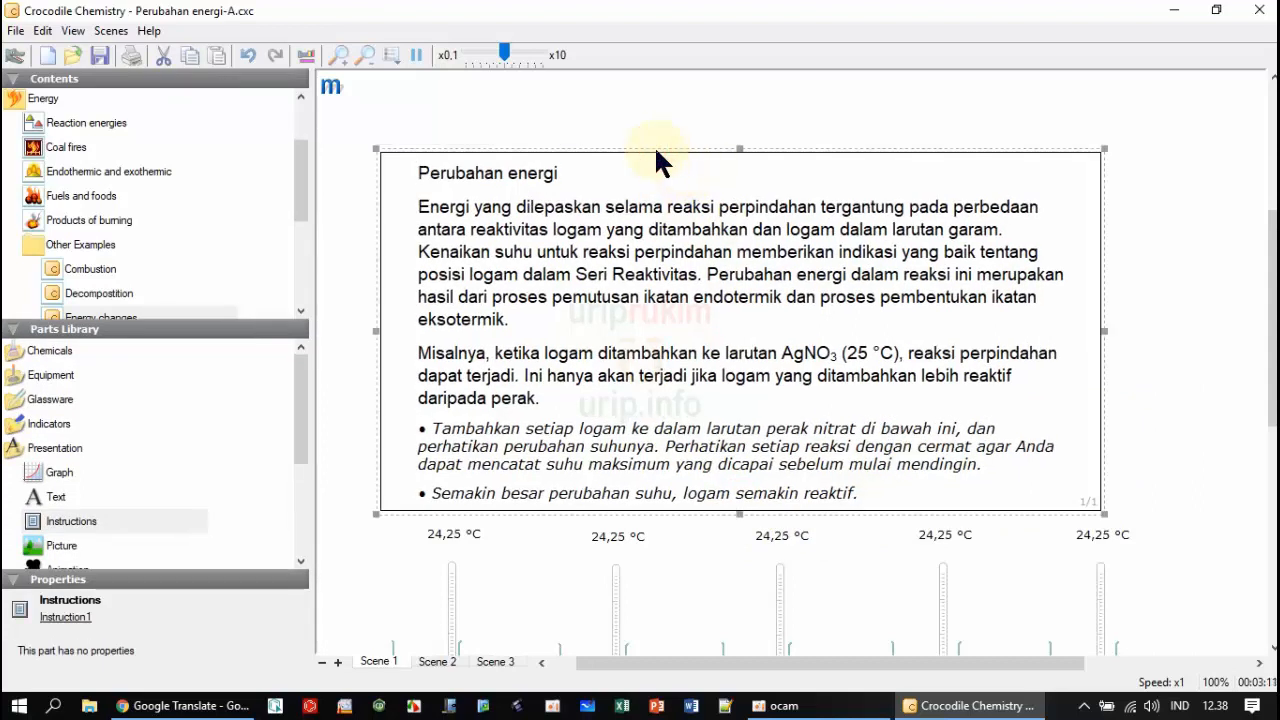
mouse_move(650, 148)
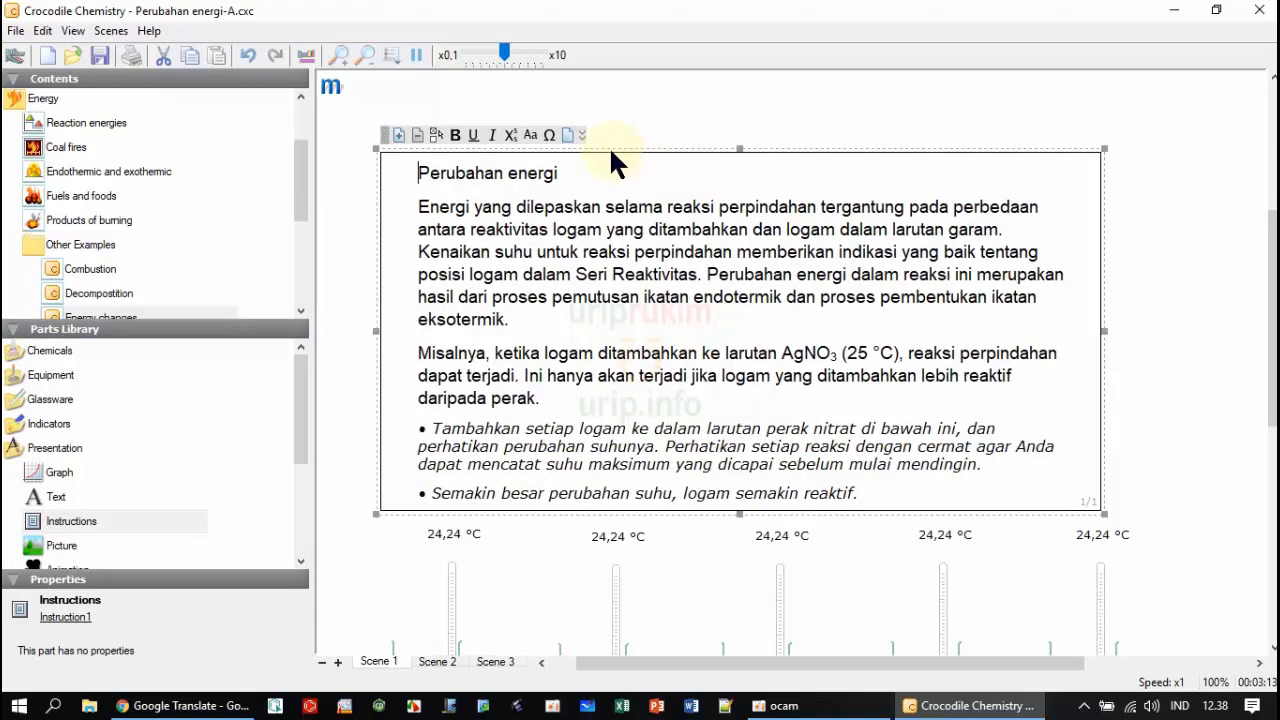
left_click(566, 137)
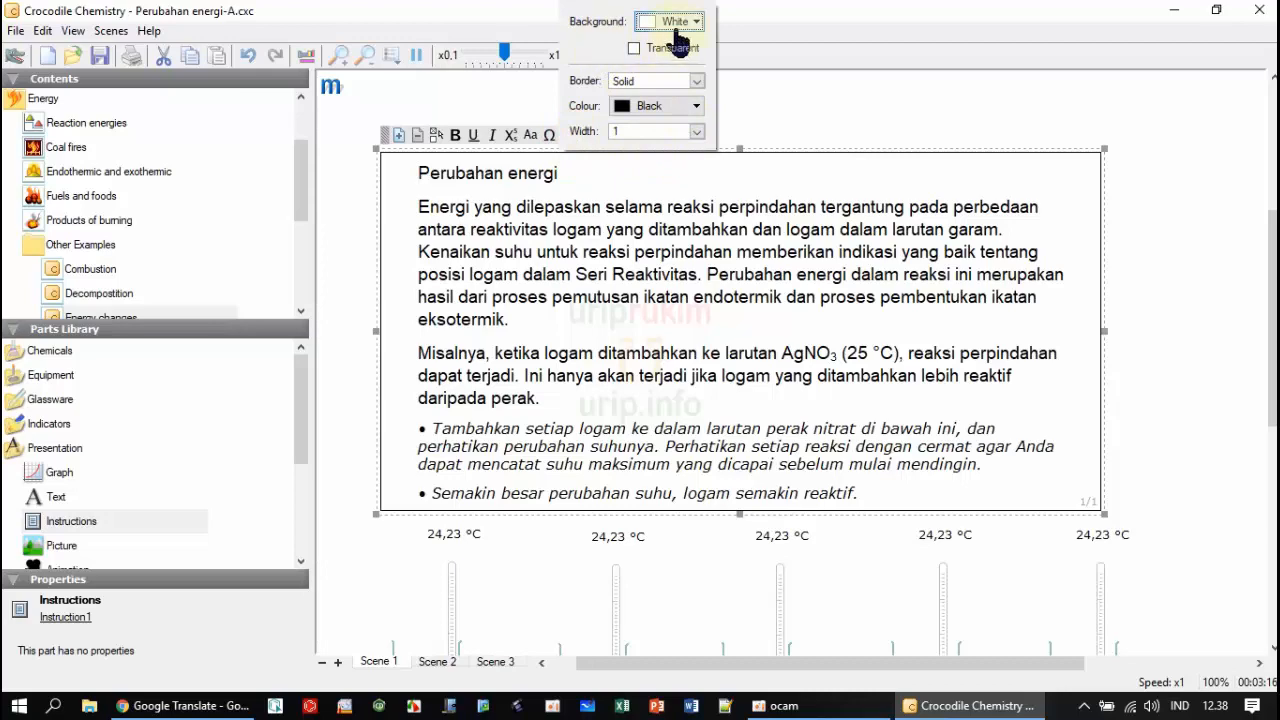
left_click(698, 22)
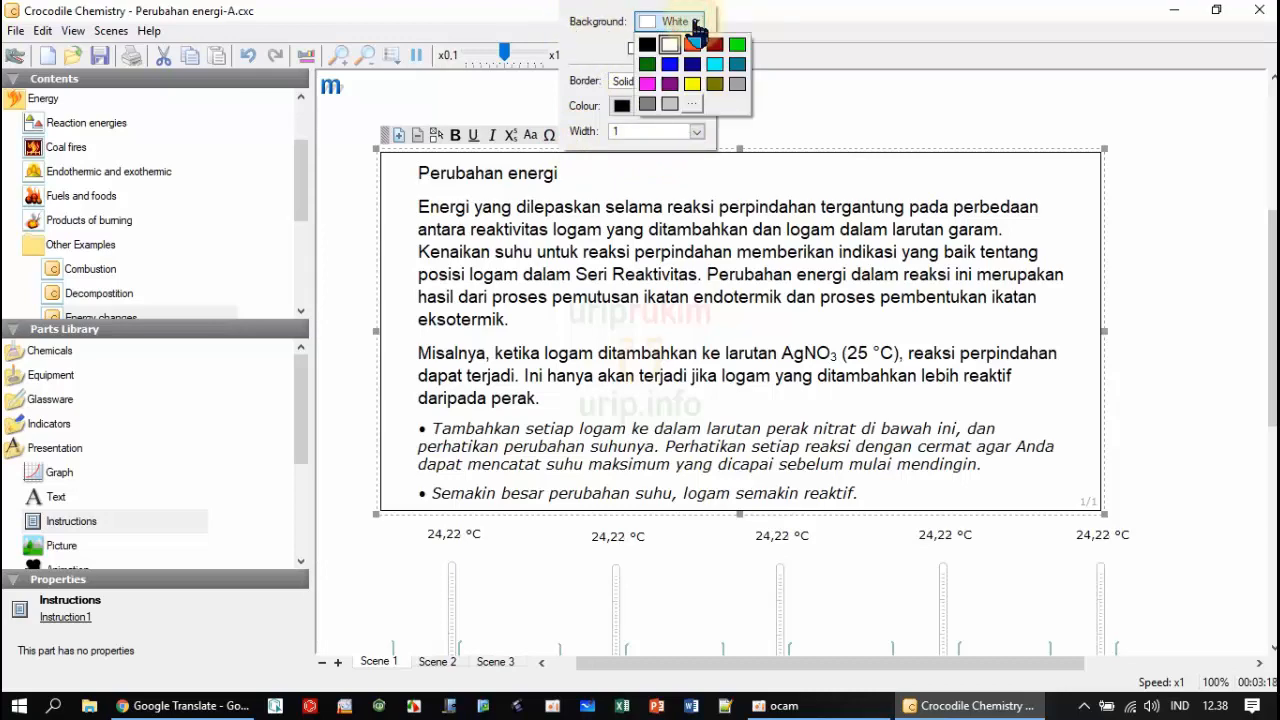
left_click(692, 104)
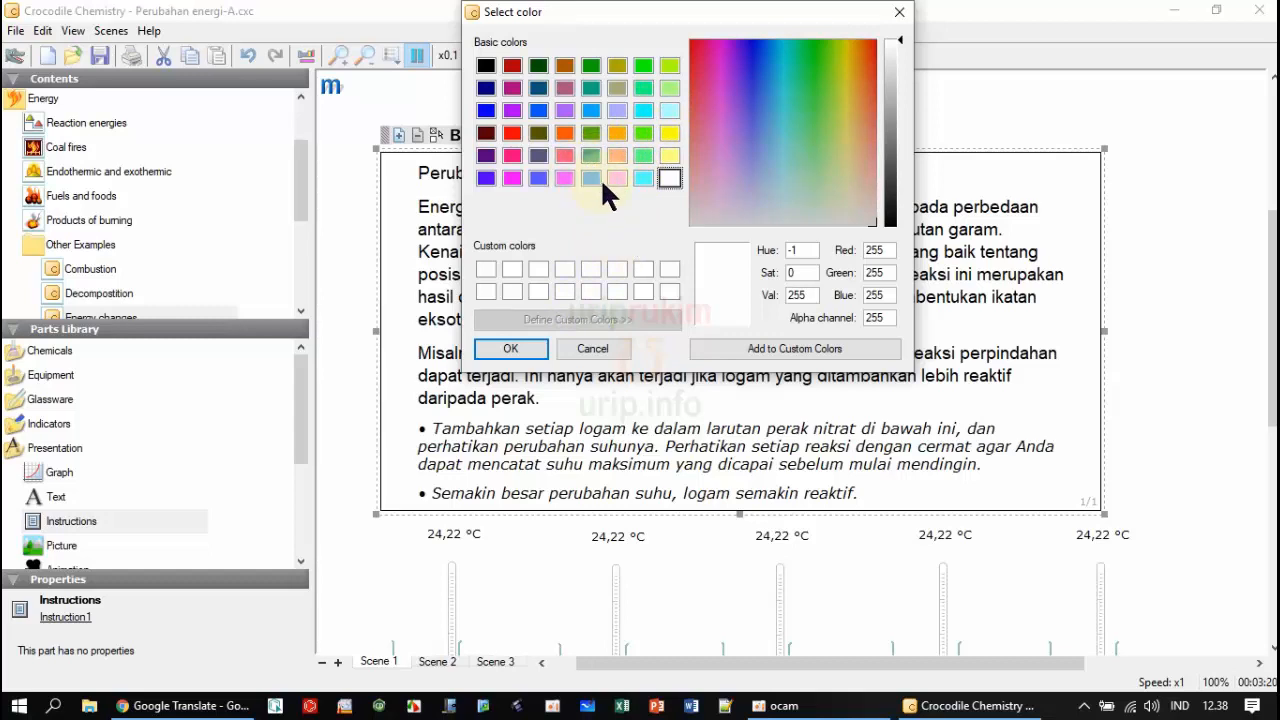
left_click(669, 156)
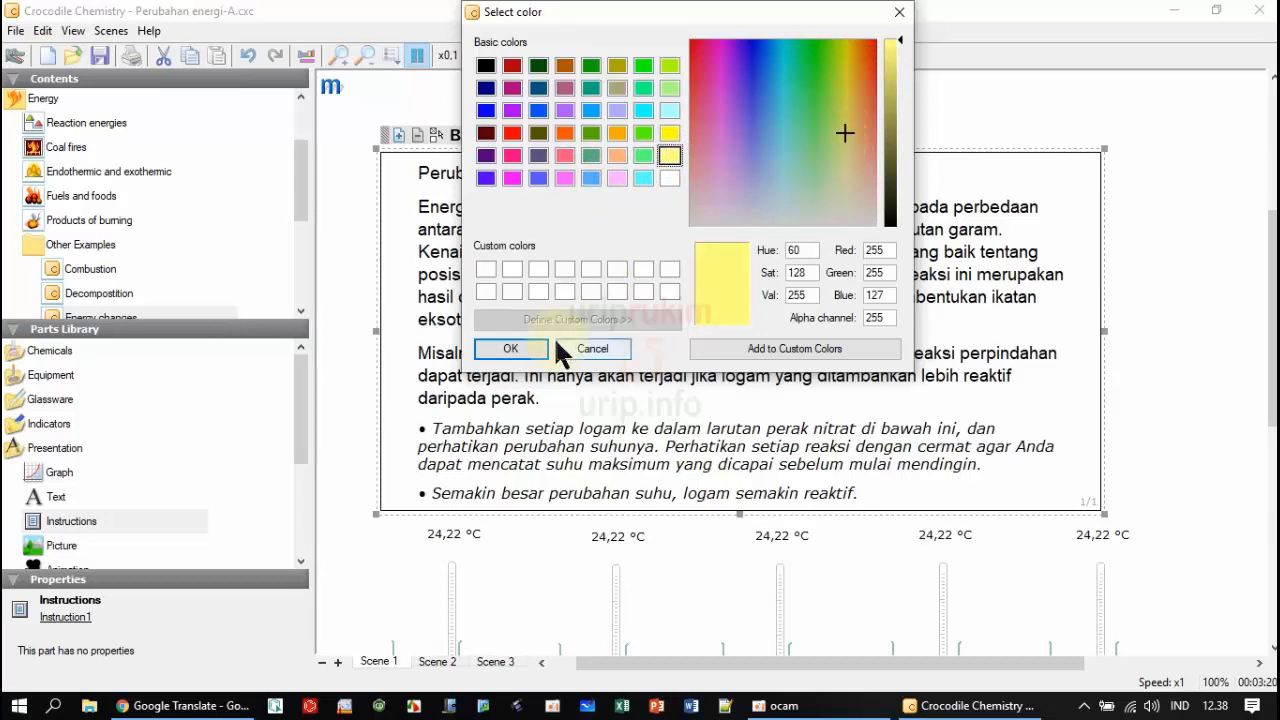
left_click(511, 349)
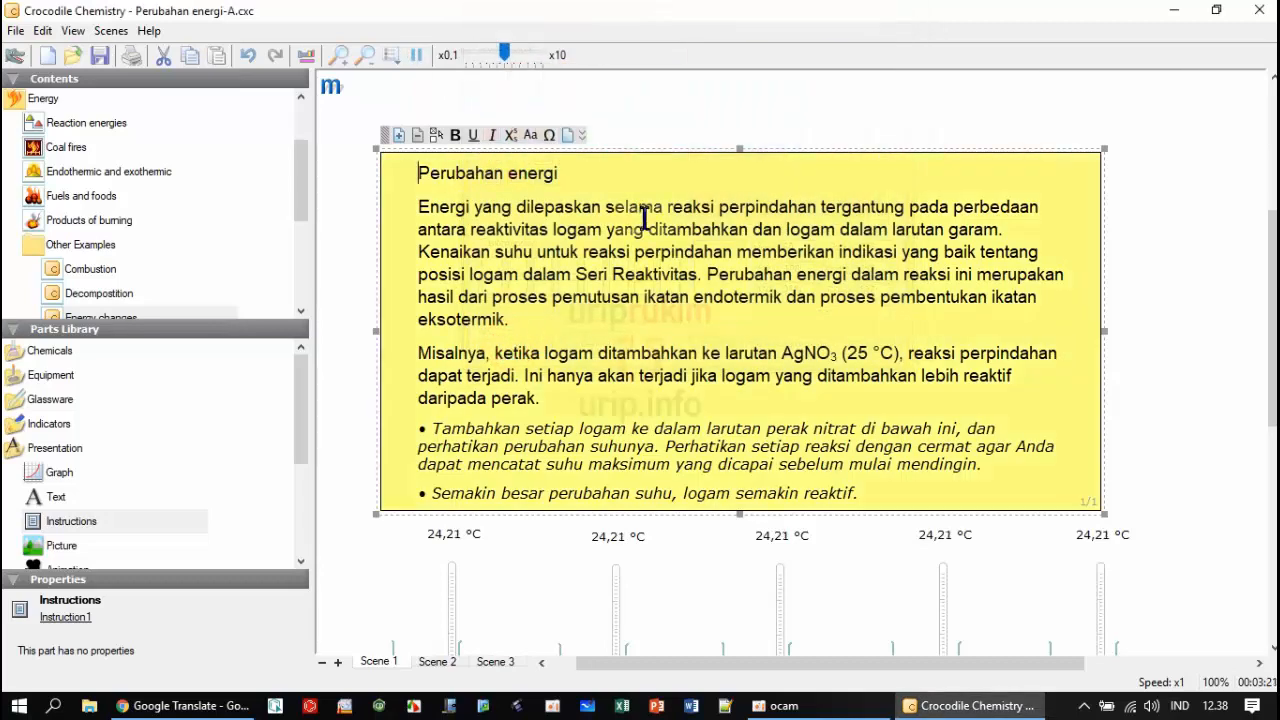
left_click(693, 207)
left_click(646, 138)
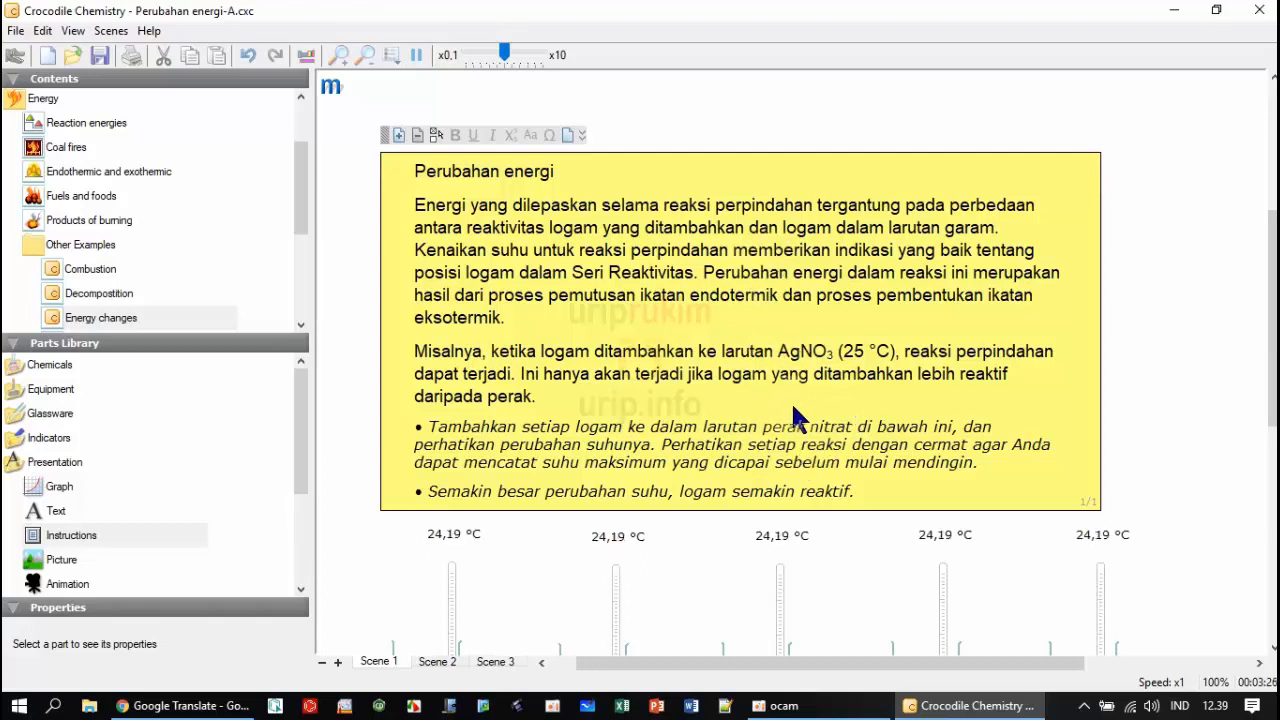
Lock property value editing for the Instructions box.
right_click(648, 186)
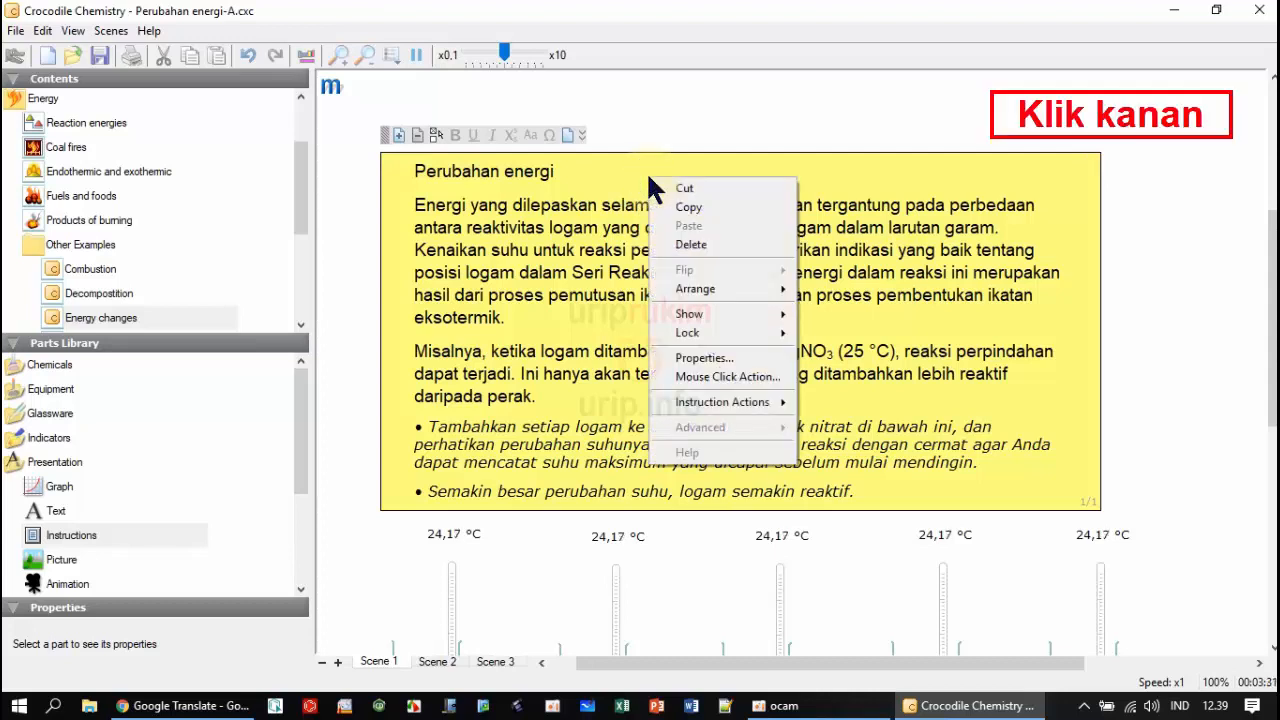
mouse_move(720, 337)
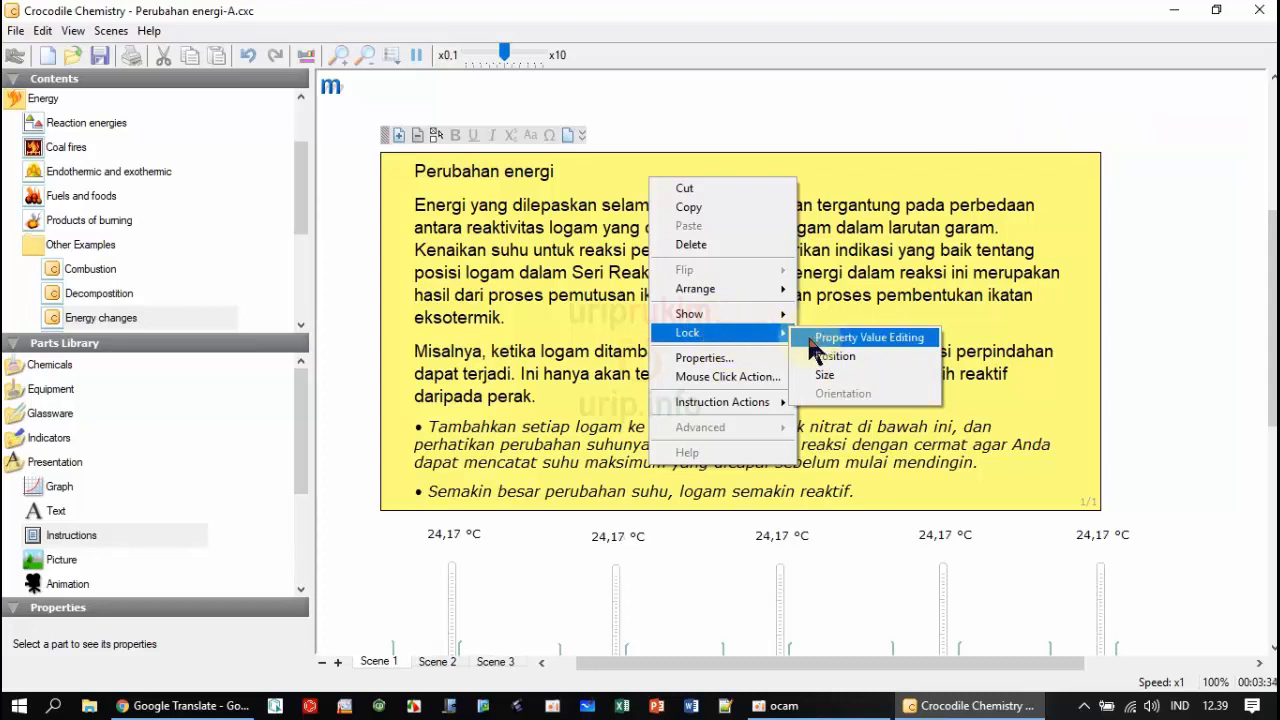
left_click(810, 340)
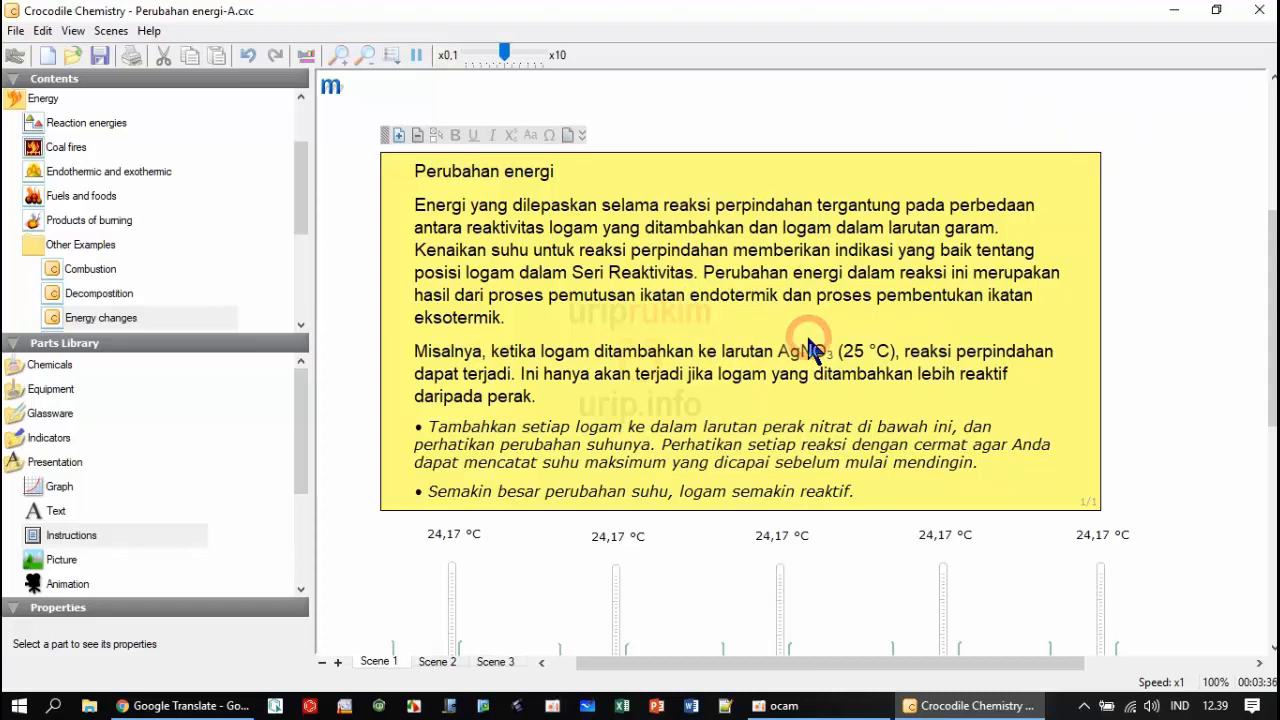
Disable text editing of the Instructions box through its instruction actions and check whether its text can still be selected.
right_click(688, 227)
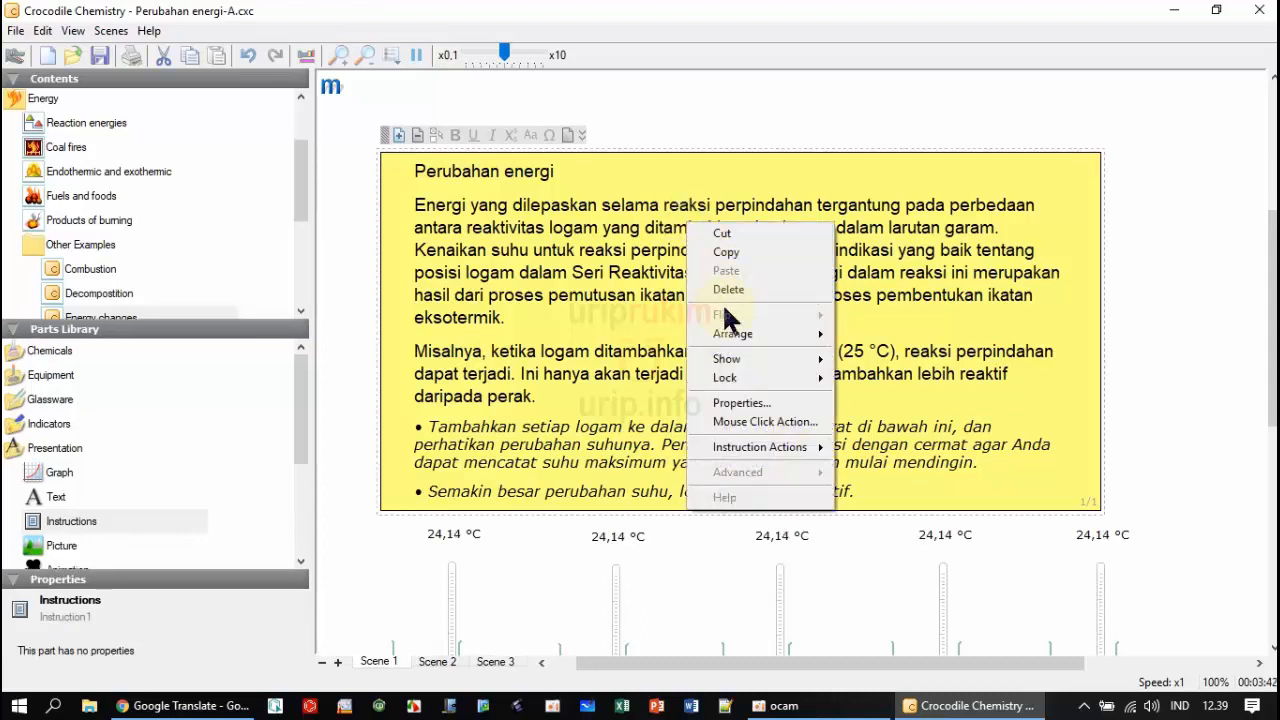
mouse_move(761, 448)
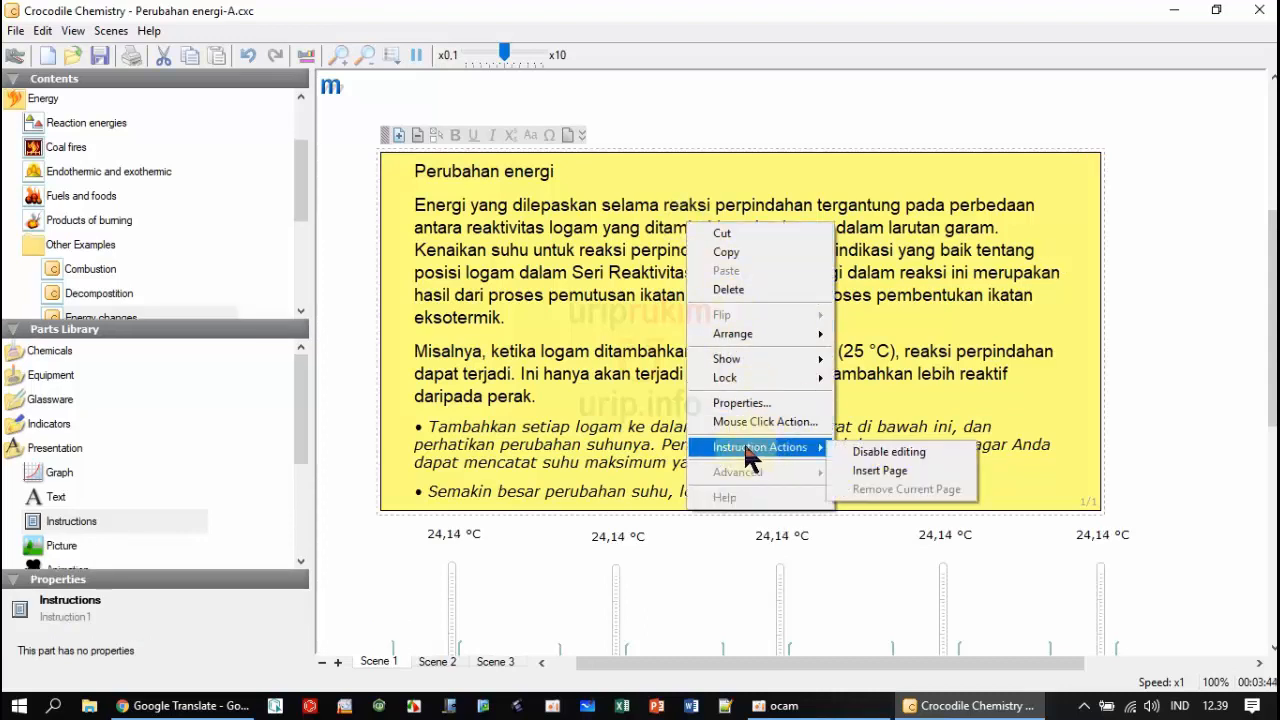
left_click(870, 455)
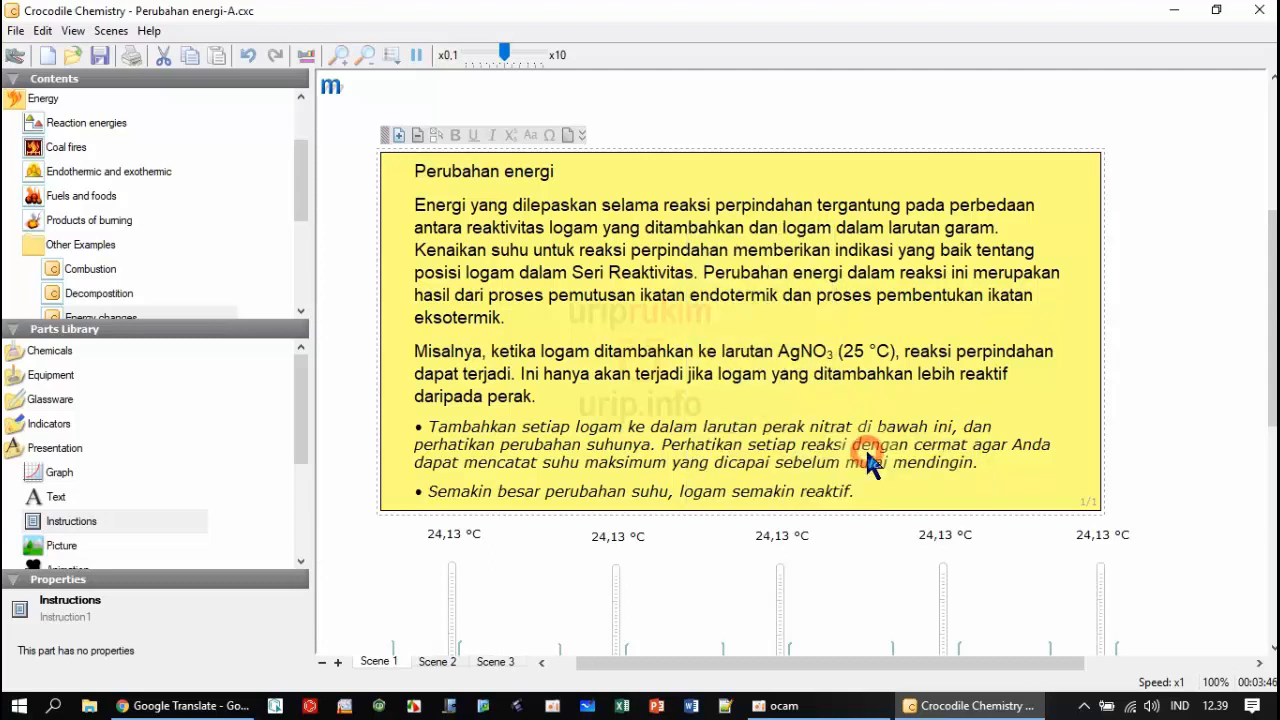
left_click(1121, 286)
left_click(866, 306)
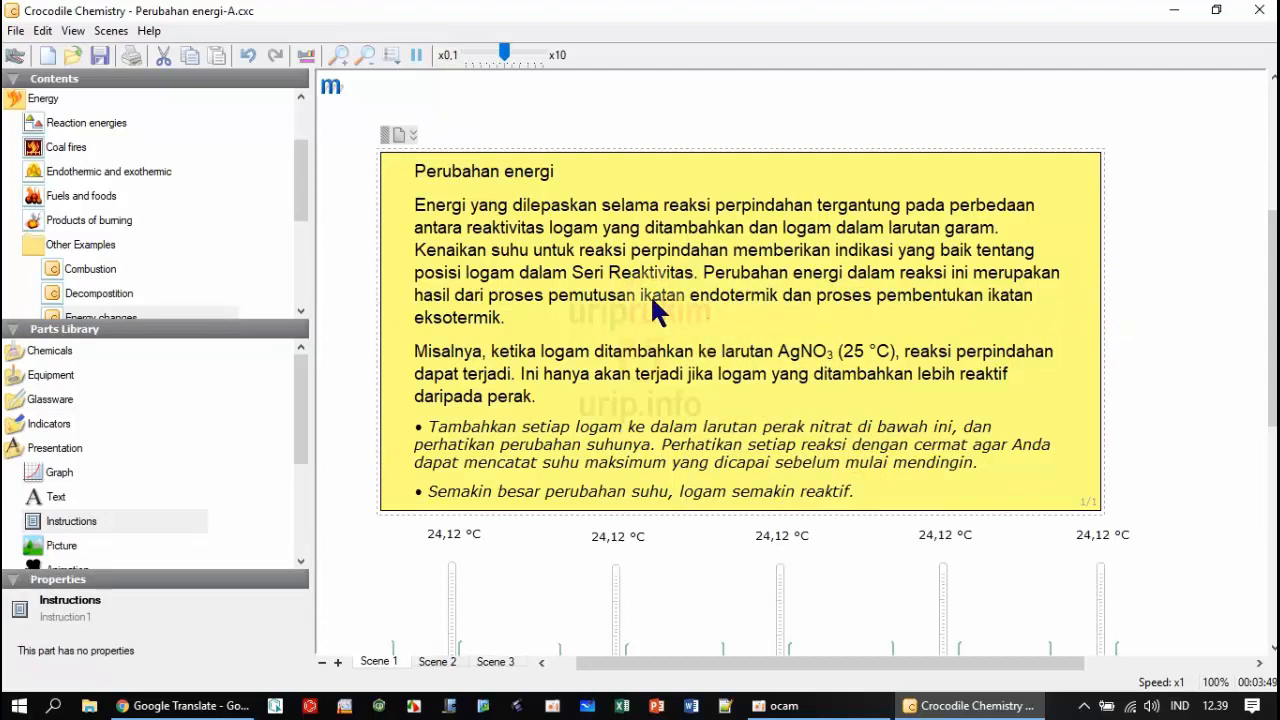
left_click(467, 154)
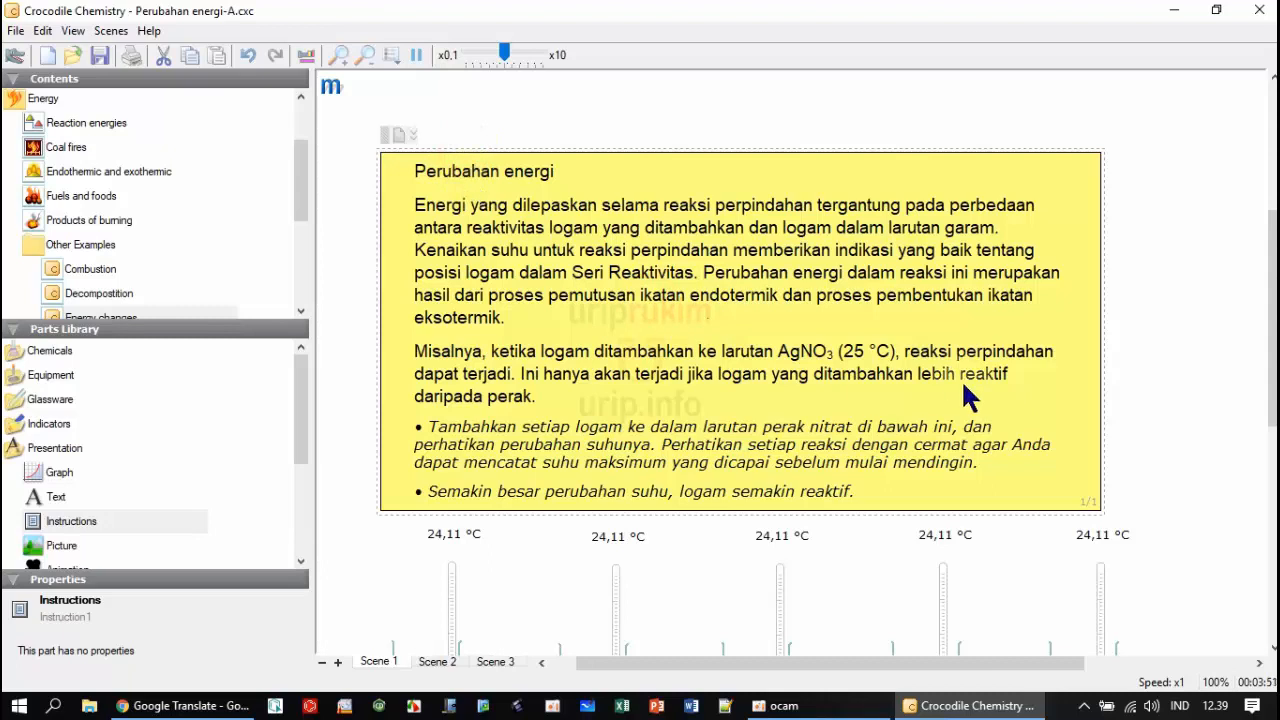
left_click(1141, 362)
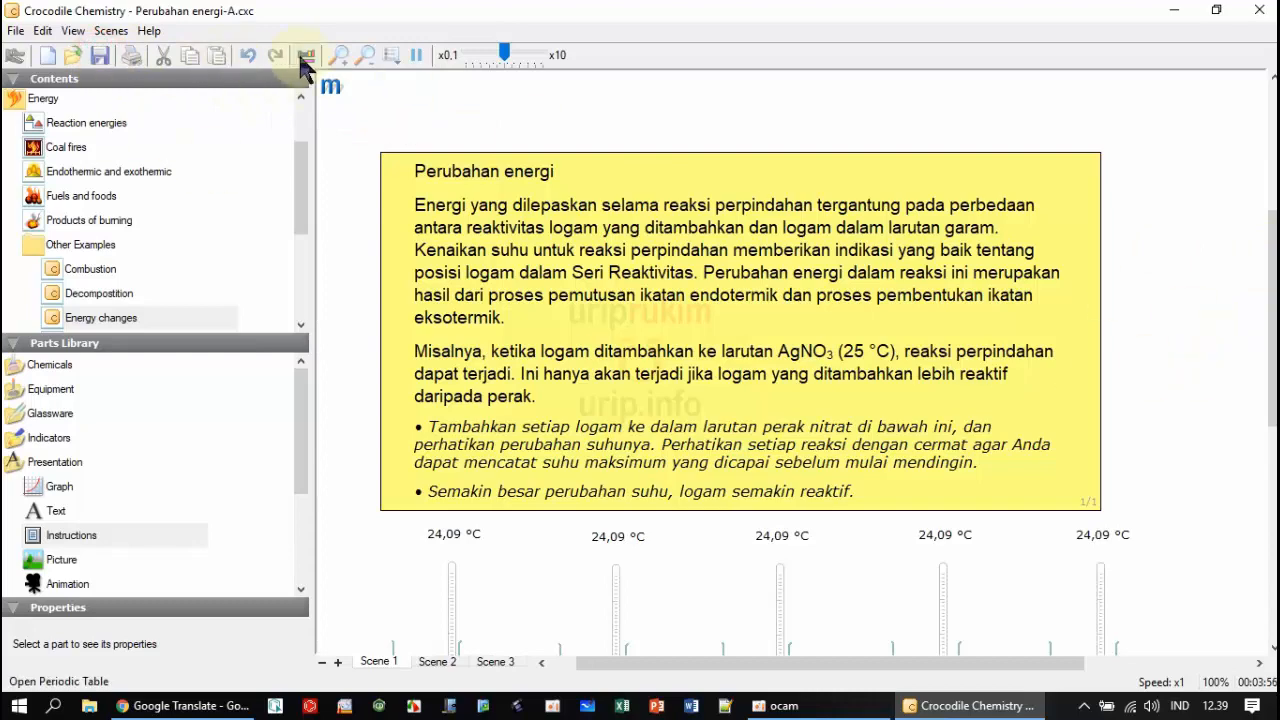
Re-enable text editing of the Instructions box and remove its property value editing lock.
left_click_drag(1275, 230, 1276, 307)
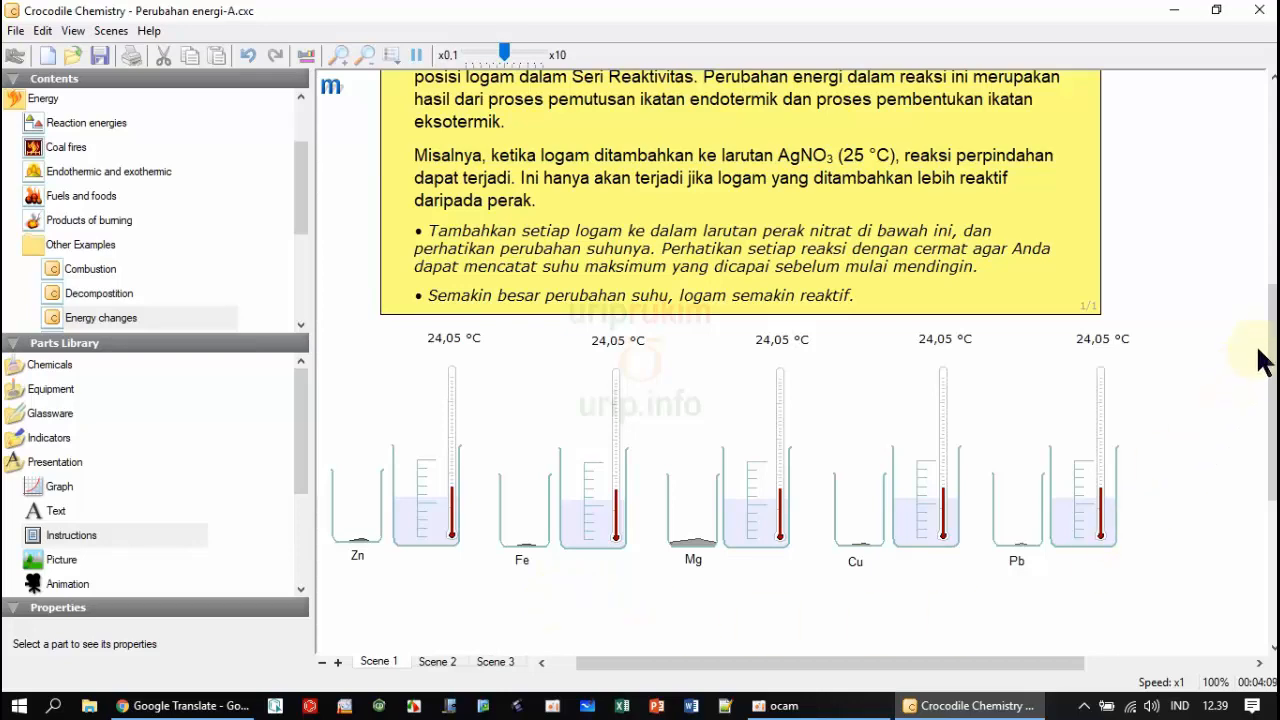
left_click_drag(1262, 362, 1260, 290)
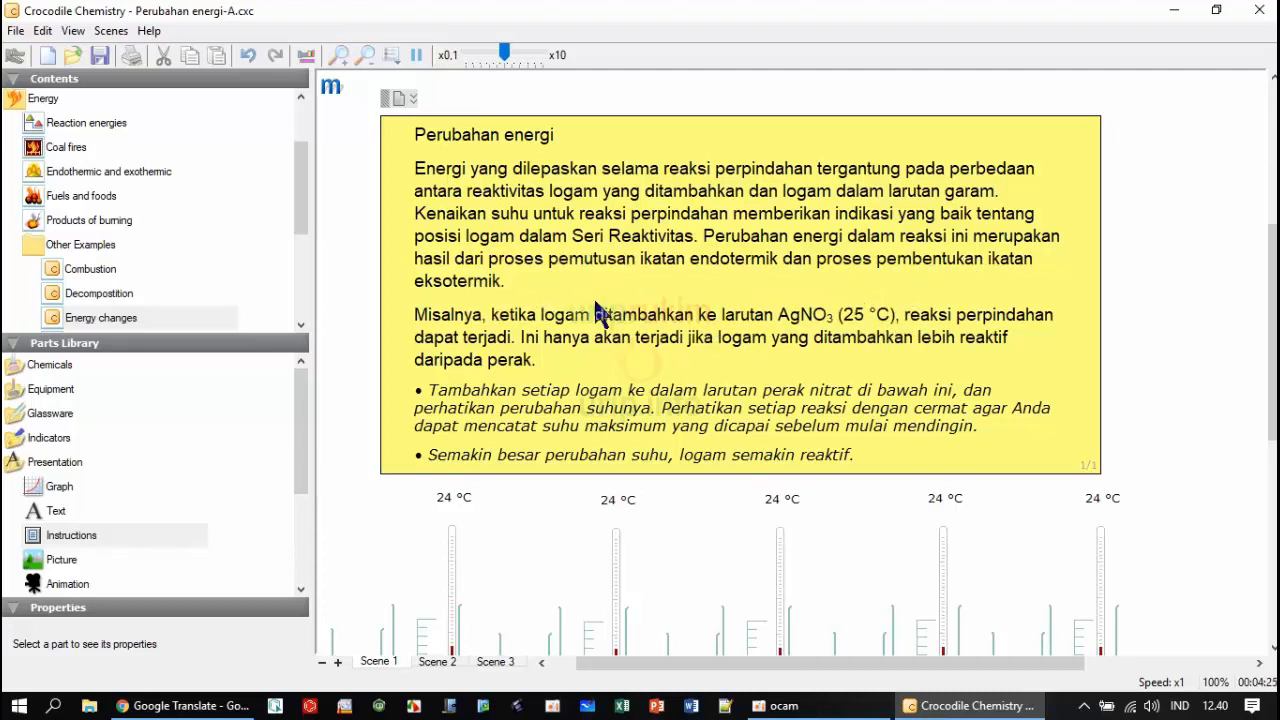
right_click(716, 200)
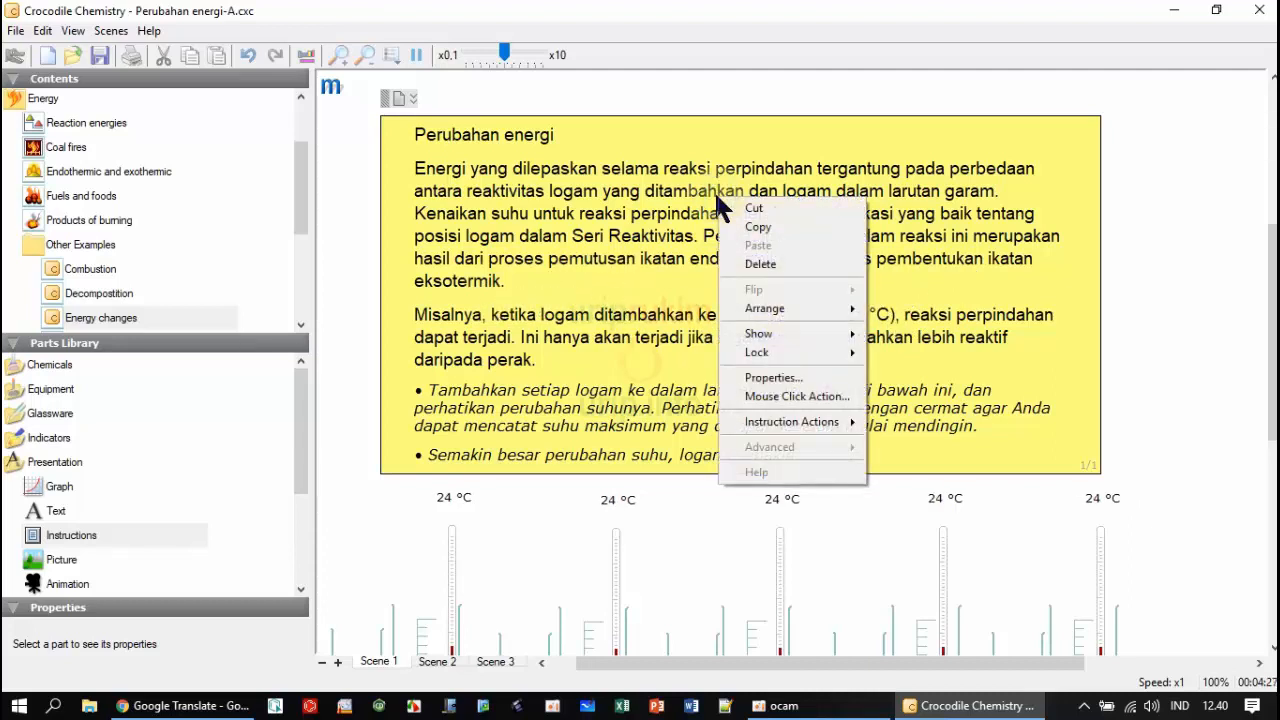
mouse_move(815, 428)
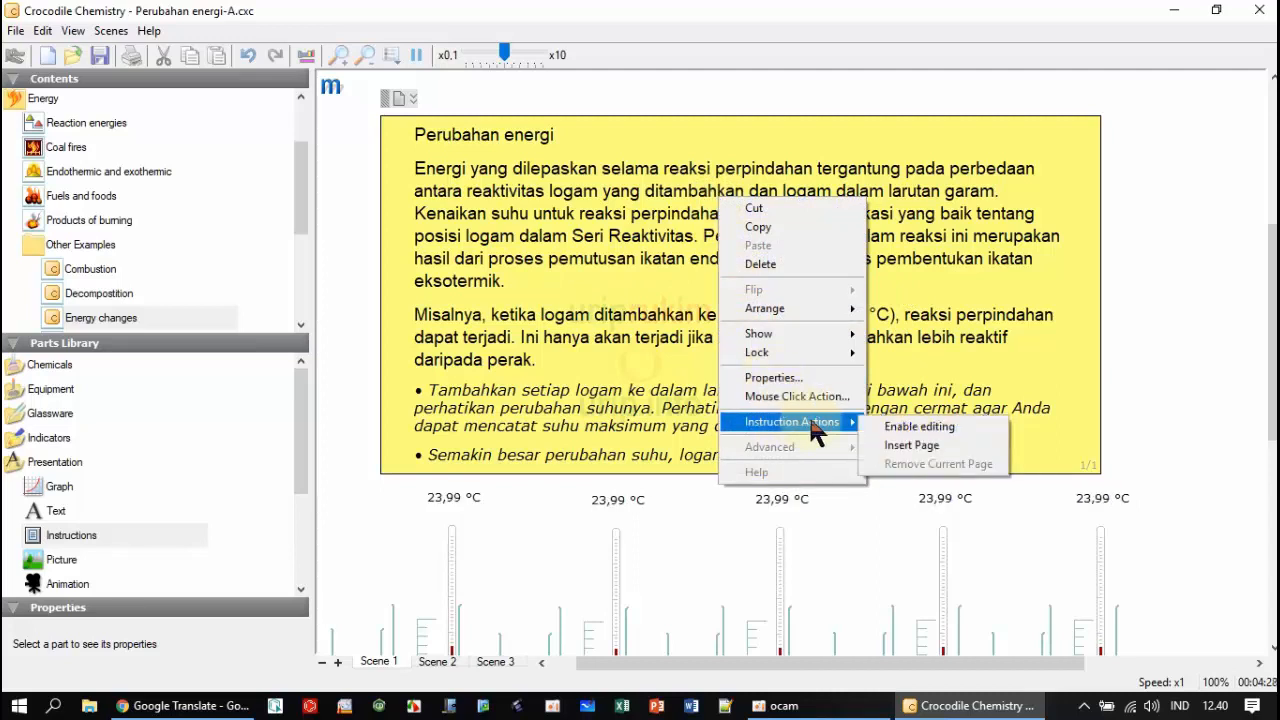
left_click(888, 427)
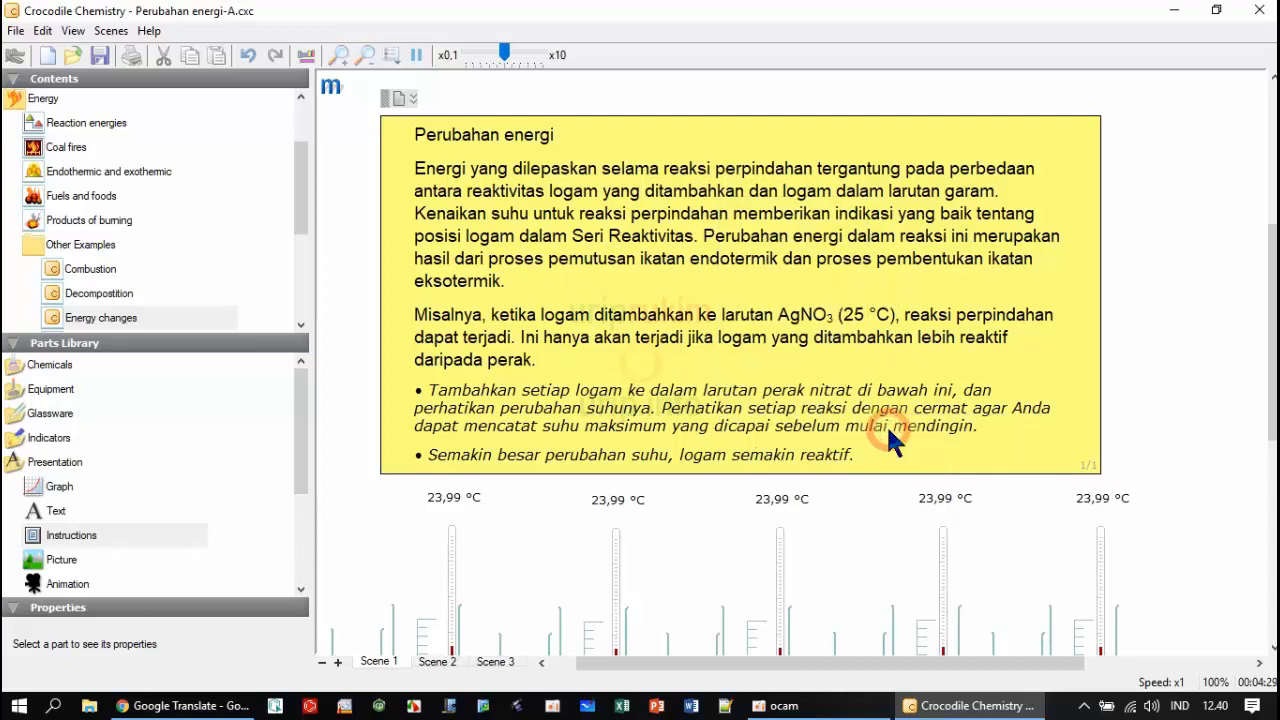
right_click(697, 213)
mouse_move(756, 374)
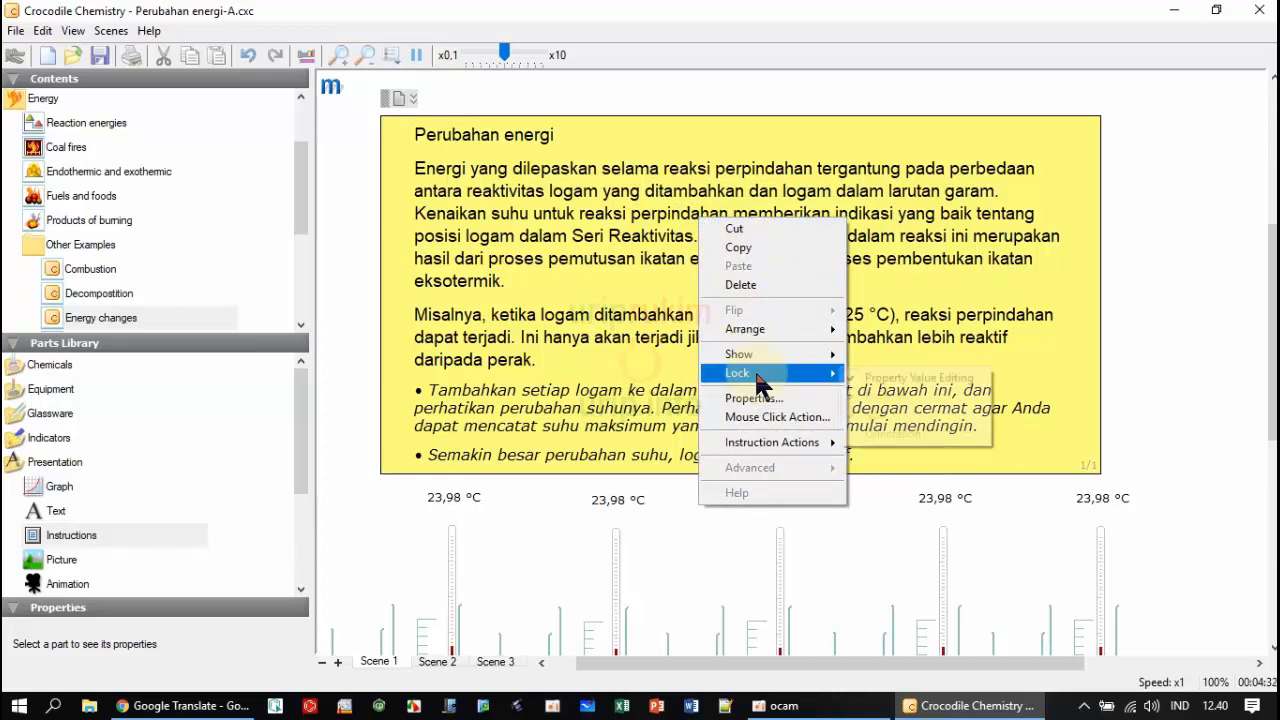
left_click(850, 376)
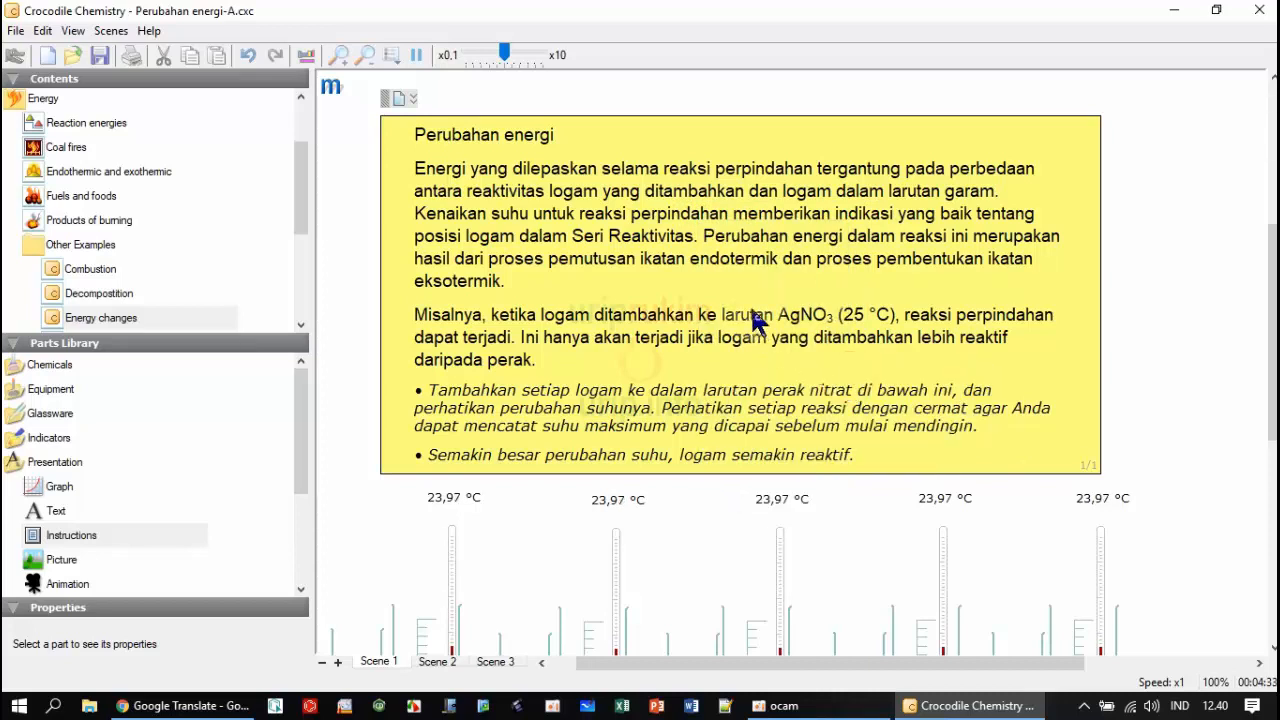
Enclose the words "endotermik" and "eksotermik" in parentheses in the first paragraph of the Instructions box.
left_click(723, 257)
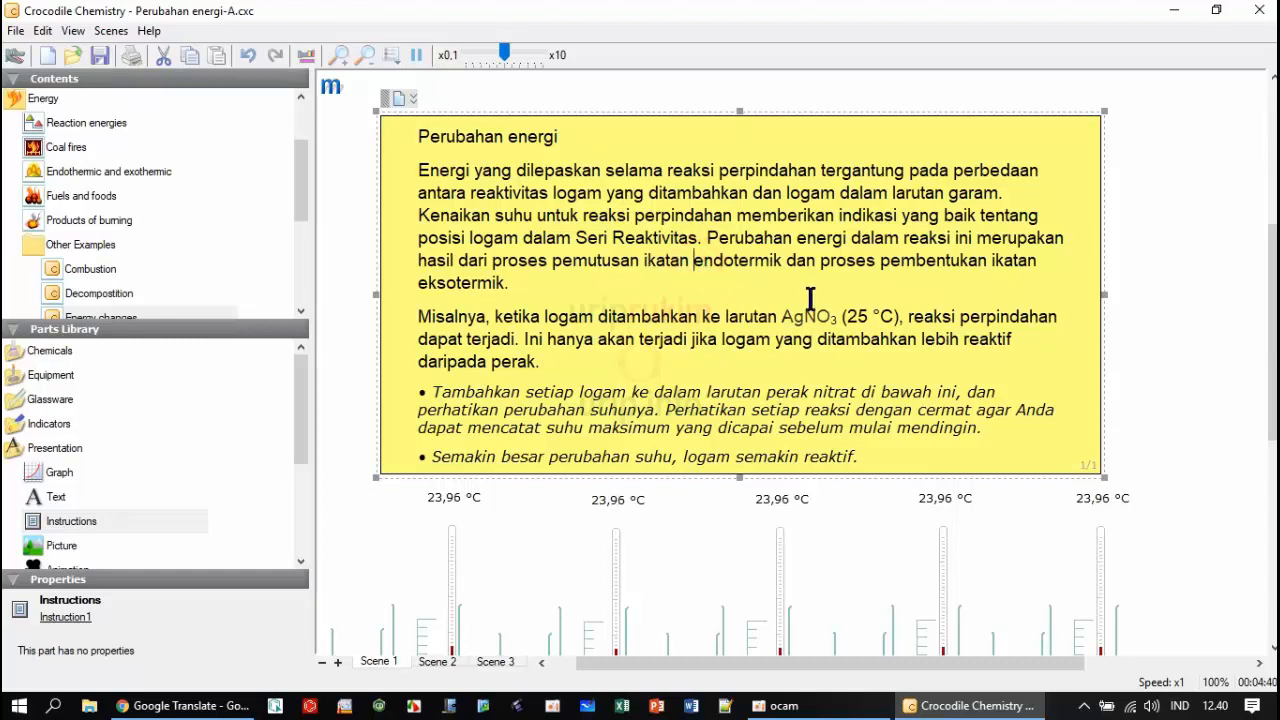
type("(")
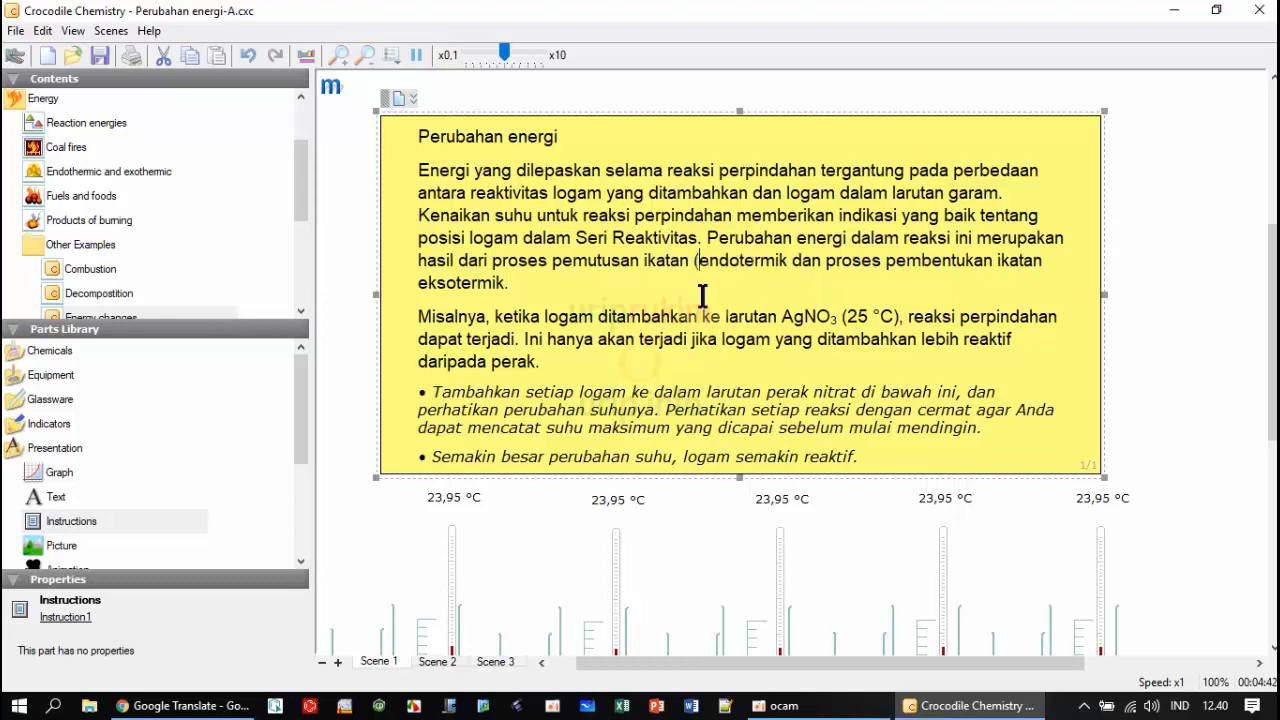
left_click(785, 256)
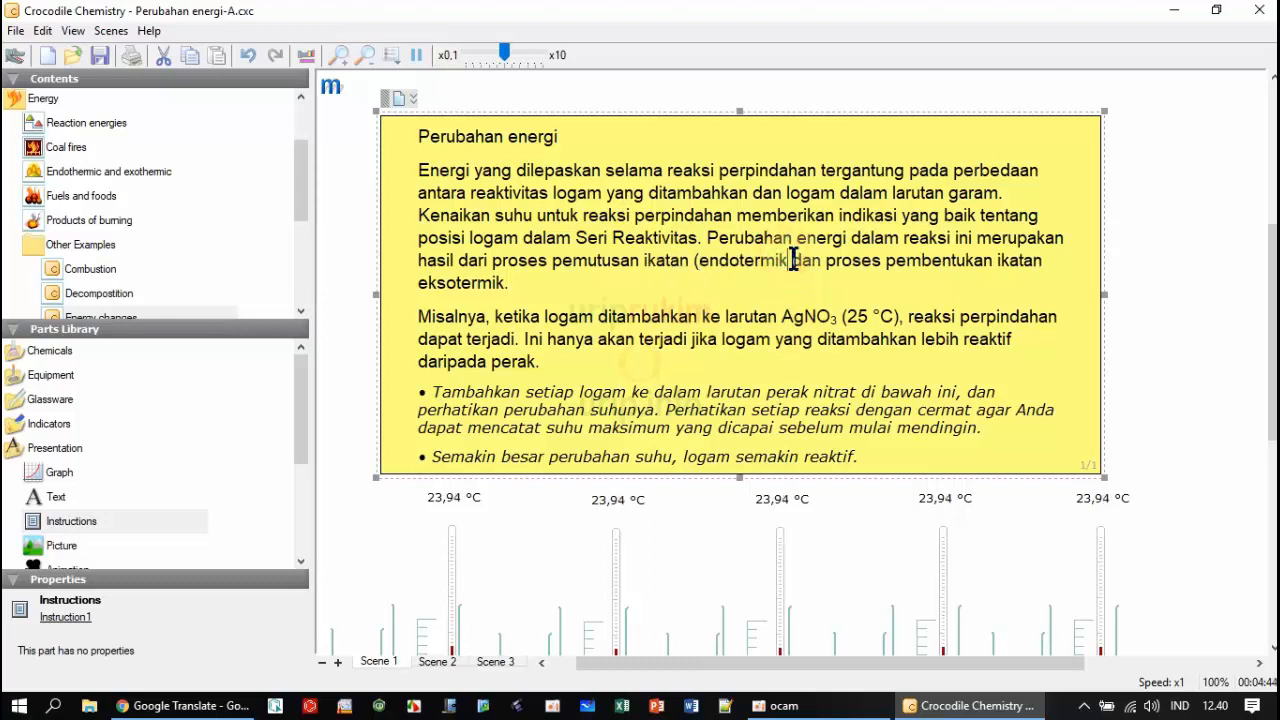
type(")")
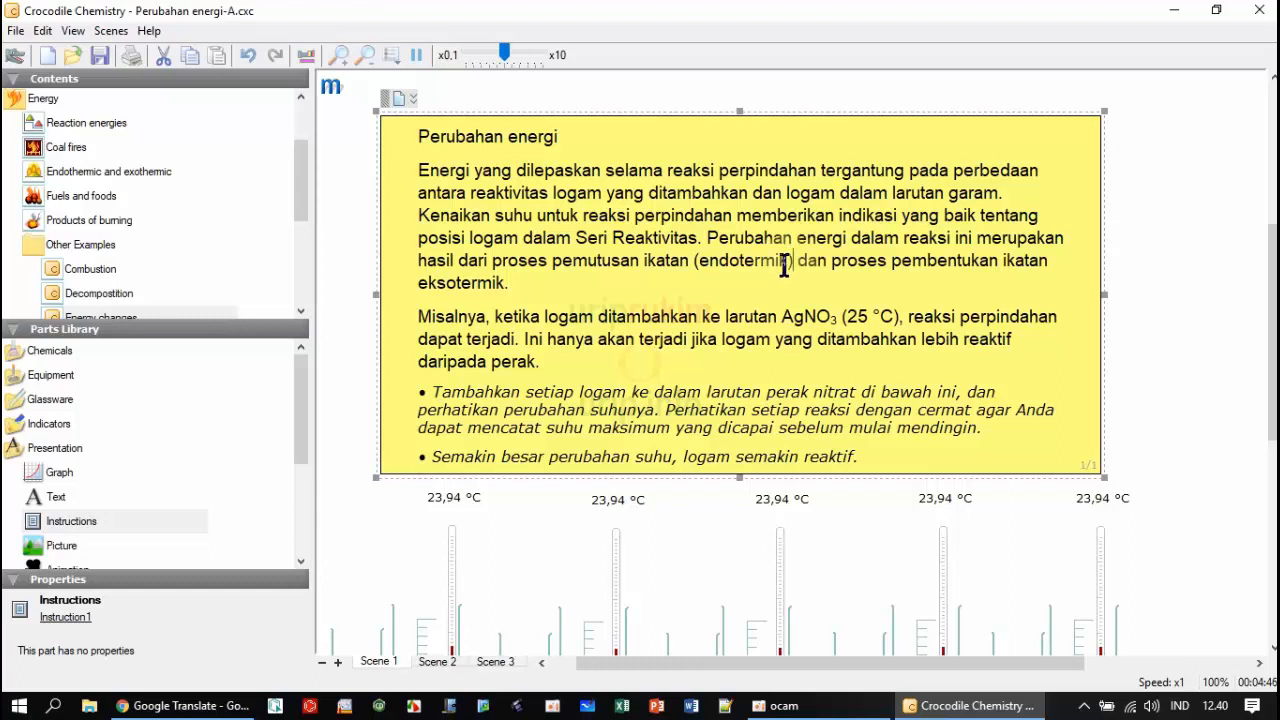
left_click(418, 283)
type("(")
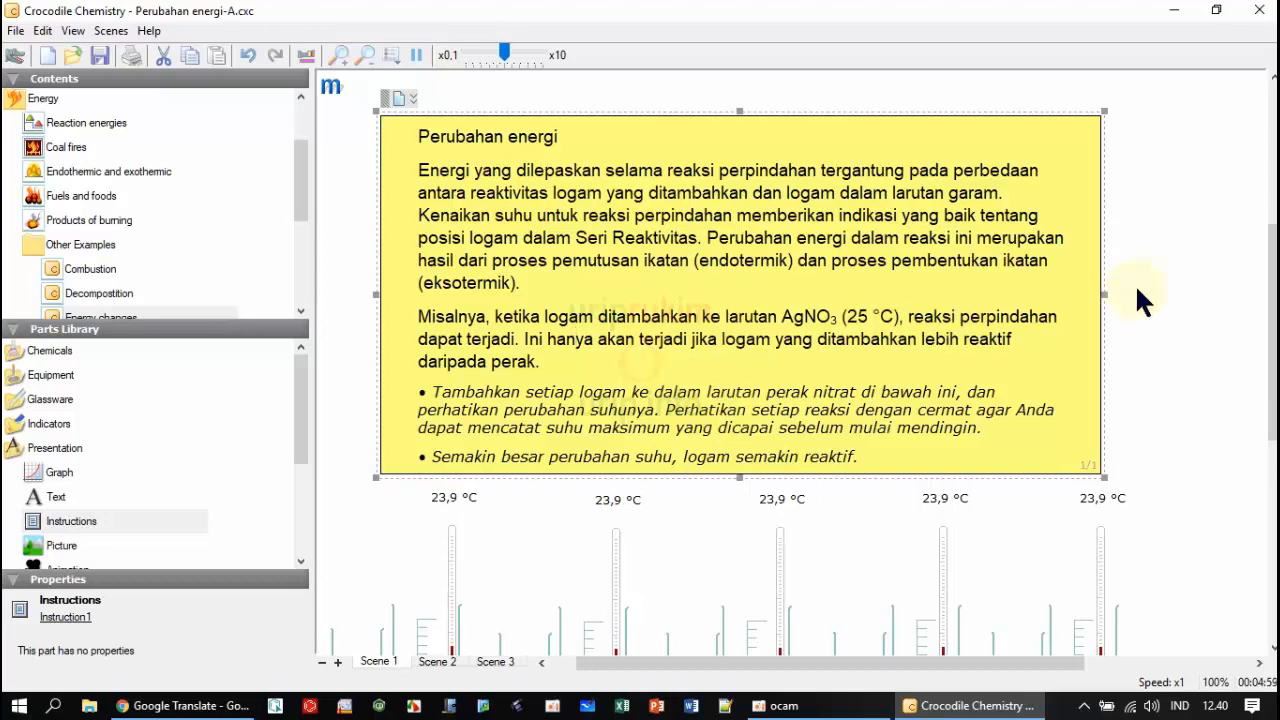
left_click(1194, 283)
Disable text editing of the Instructions box through its instruction actions and lock its position.
left_click(582, 100)
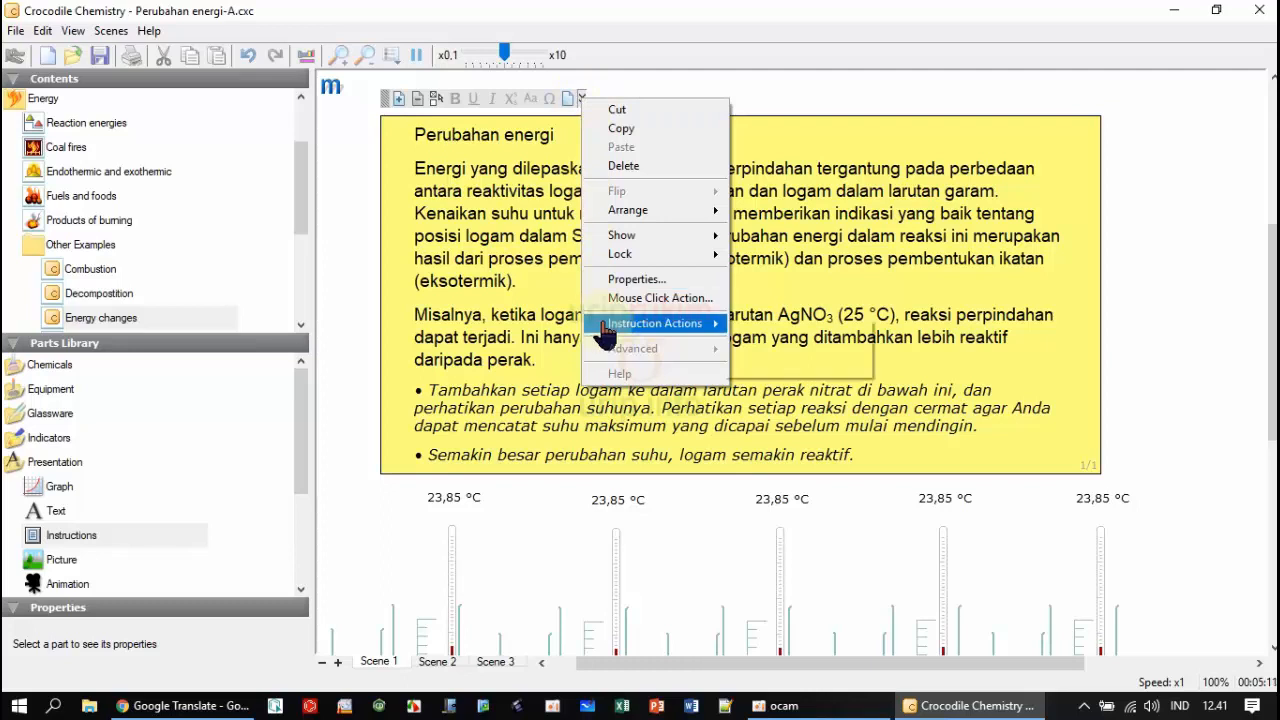
mouse_move(660, 323)
left_click(754, 330)
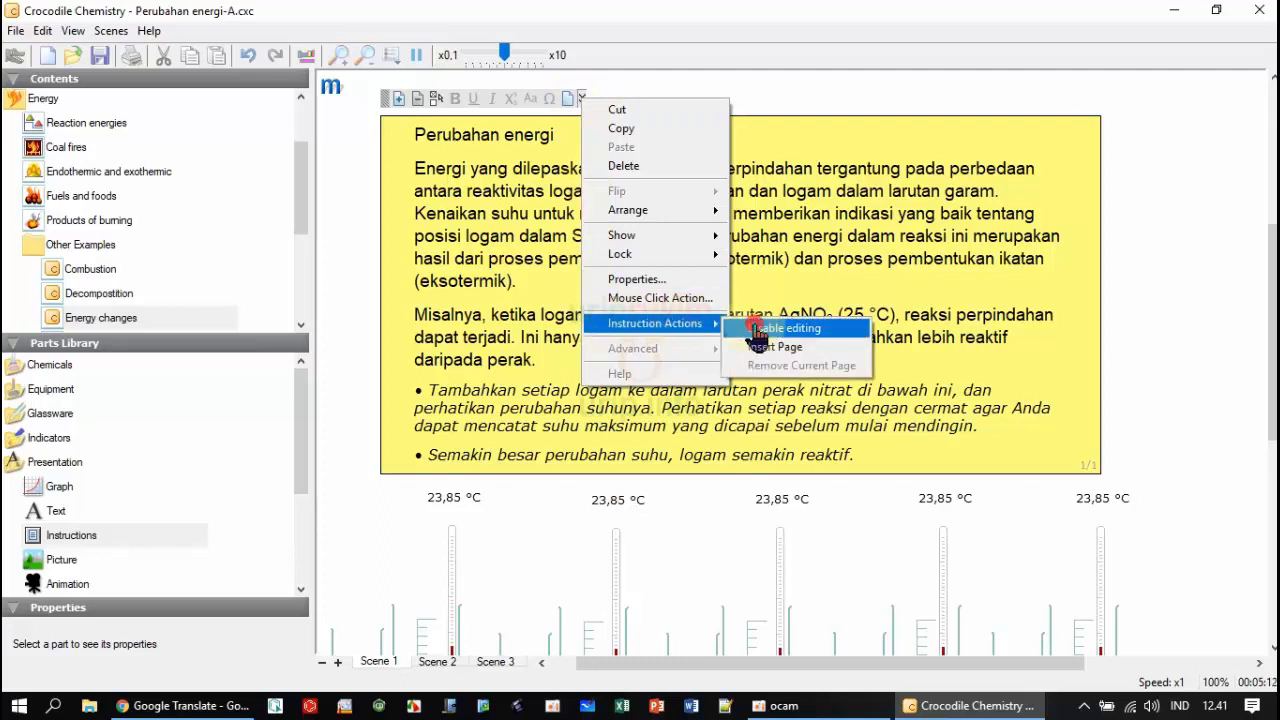
left_click(582, 100)
mouse_move(650, 256)
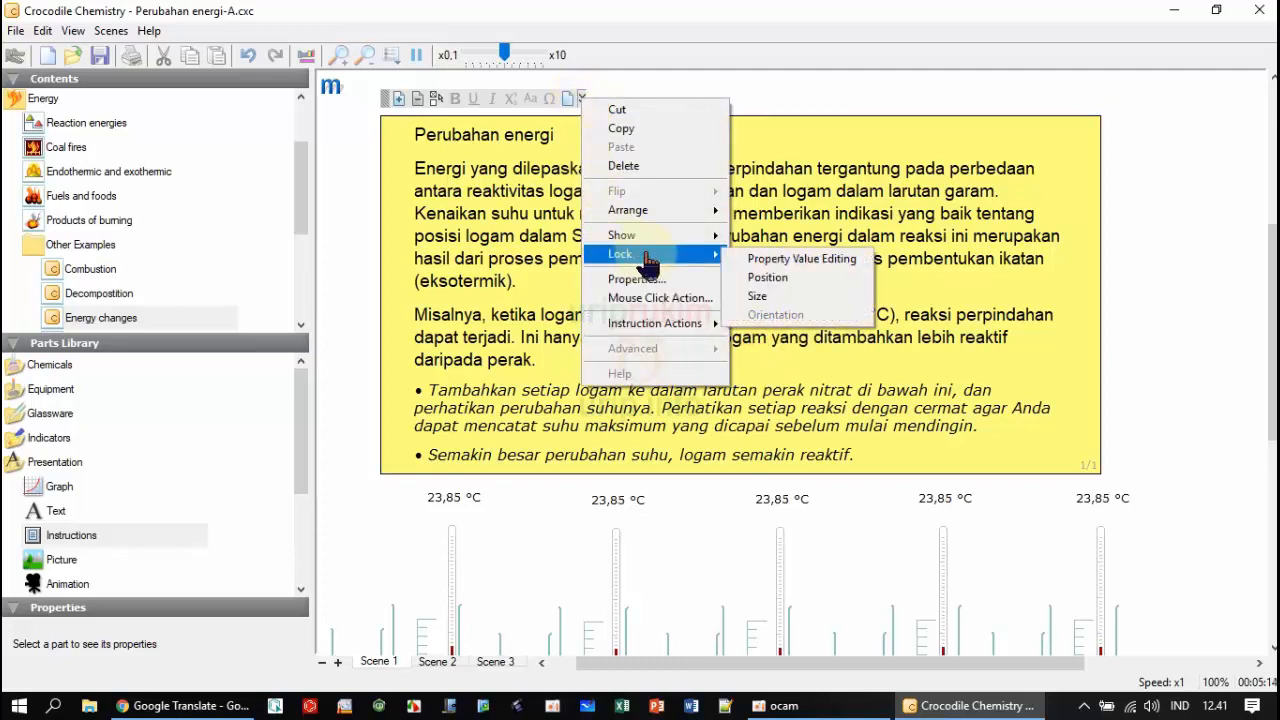
left_click(767, 278)
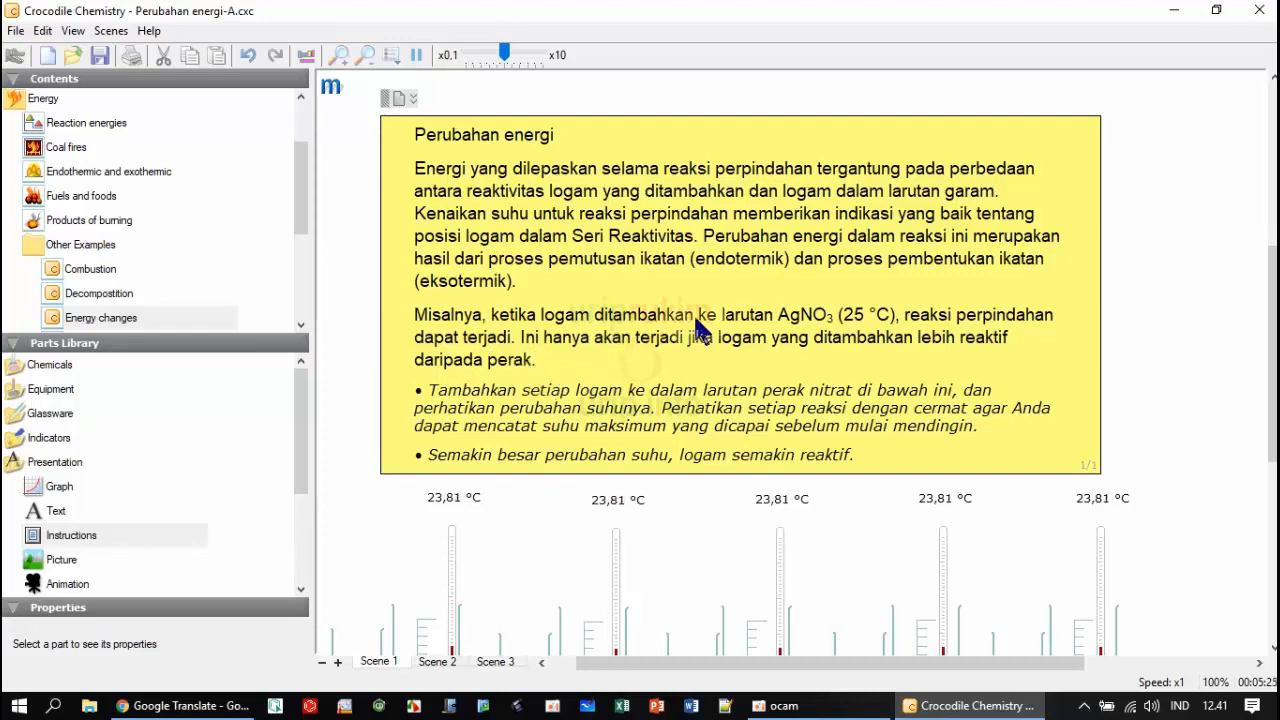
Add the magnesium from the Mg beaker to the silver nitrate solution beside it and let the reaction run.
scroll(700, 325, "down", 3)
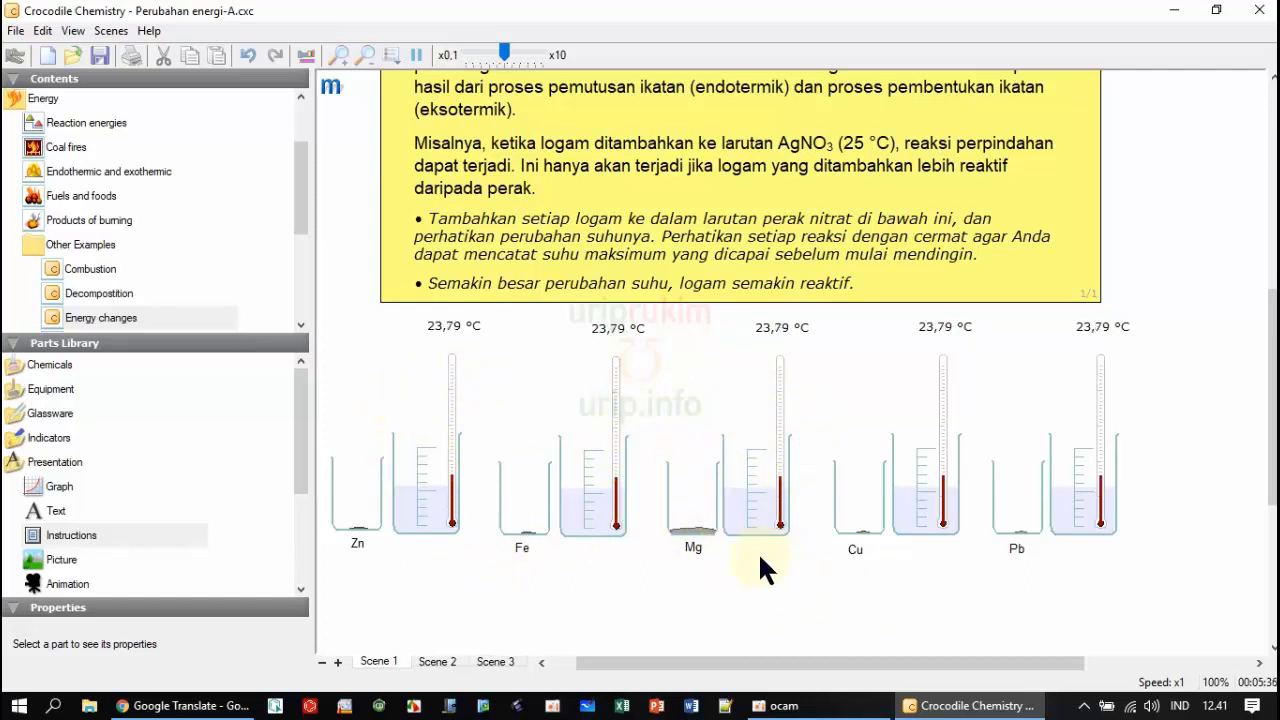
left_click_drag(691, 523, 720, 475)
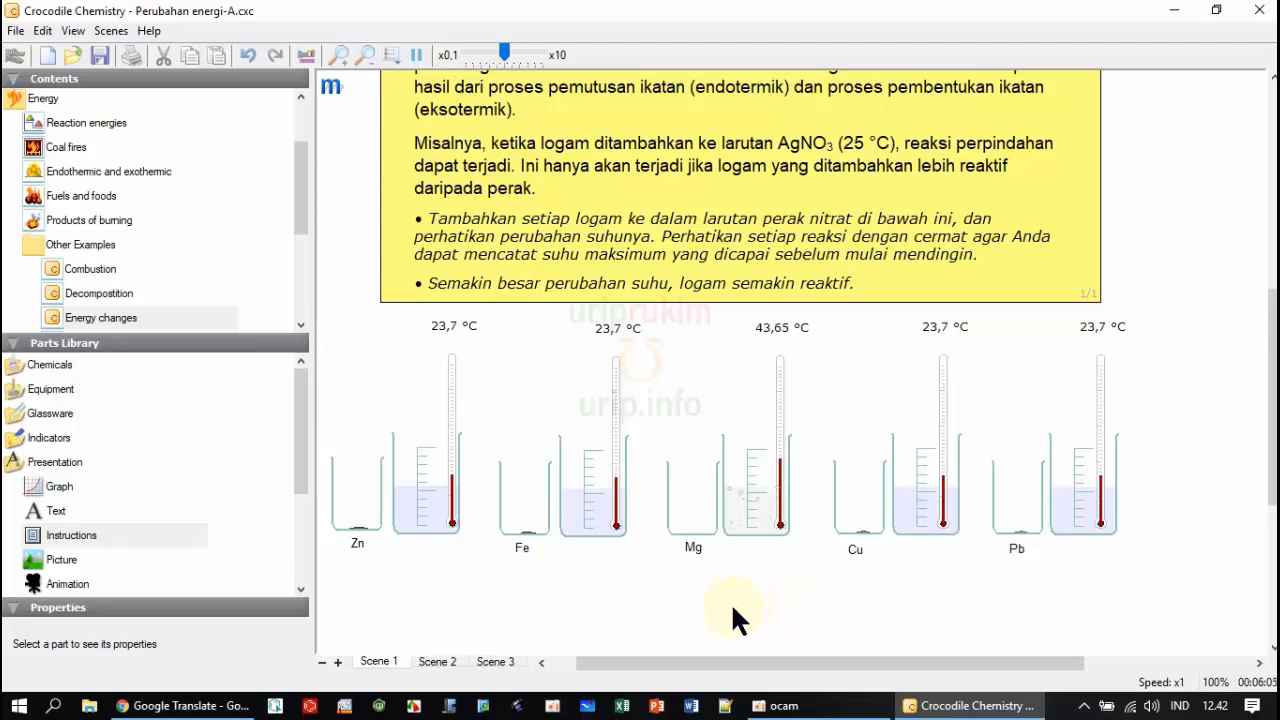
Check the translated instructions and the running magnesium experiment in full-screen mode, and return to the normal window view.
left_click_drag(1271, 337, 1268, 272)
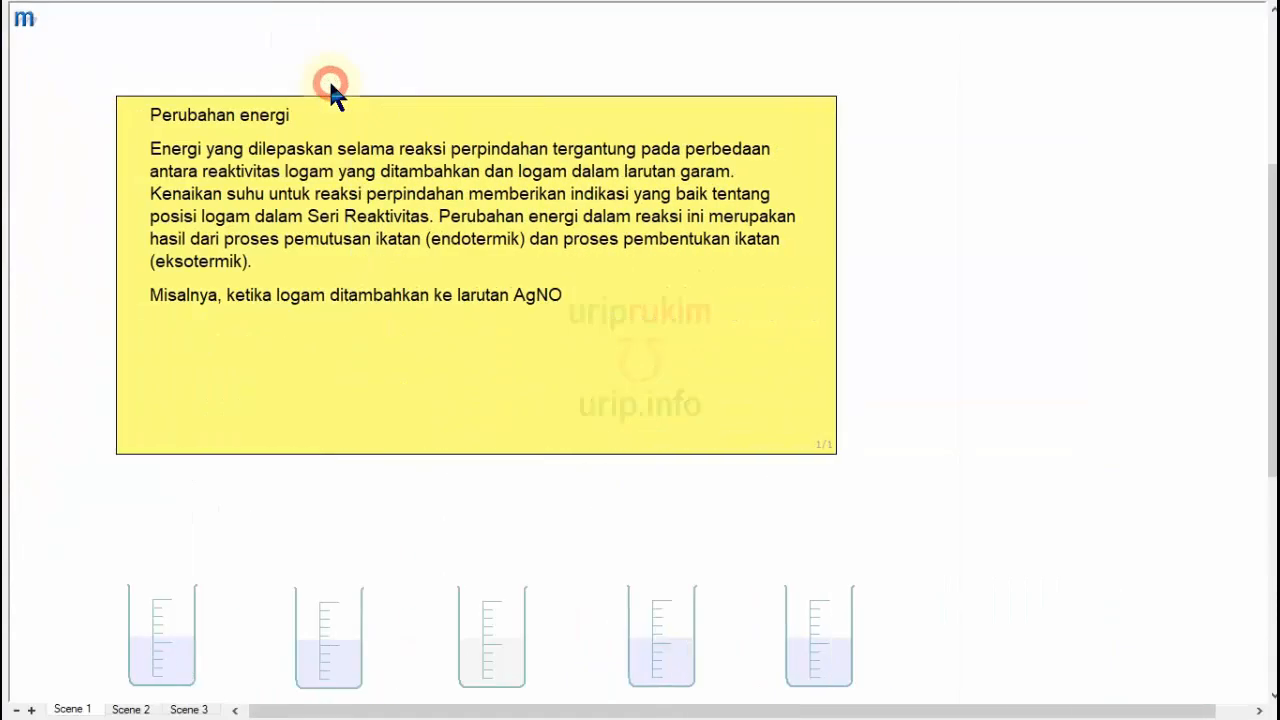
left_click(331, 91)
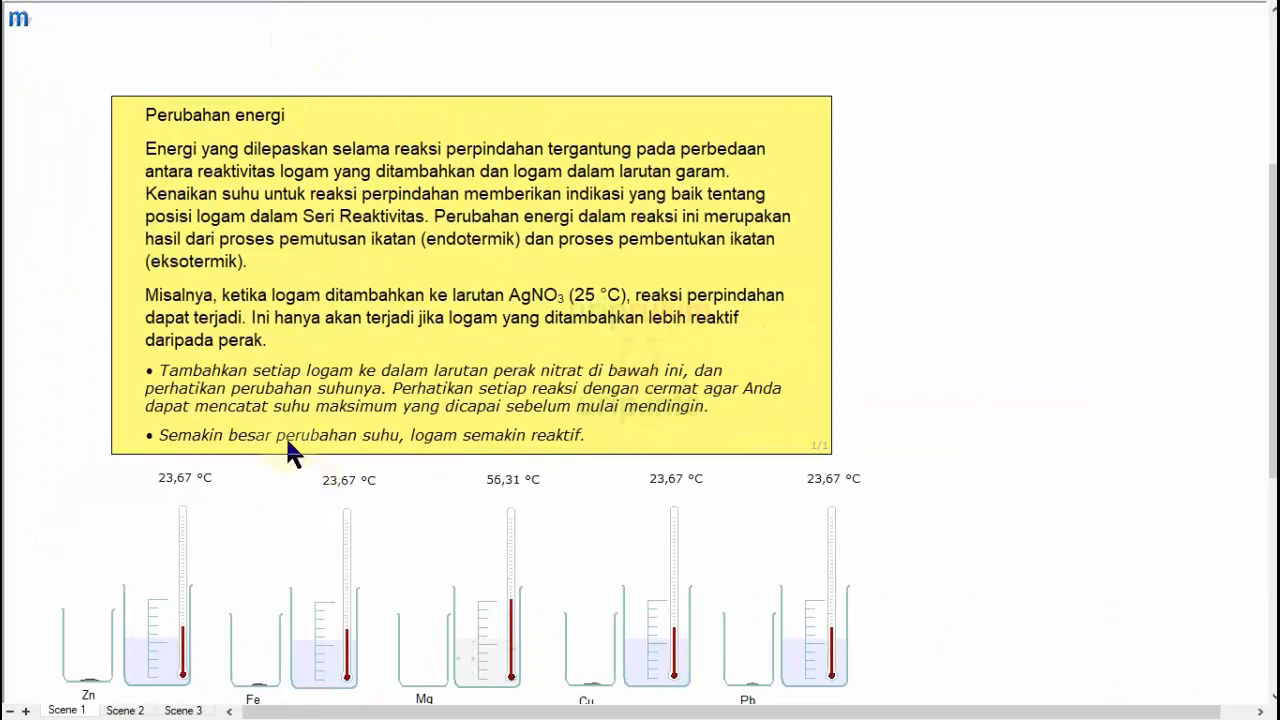
left_click(16, 20)
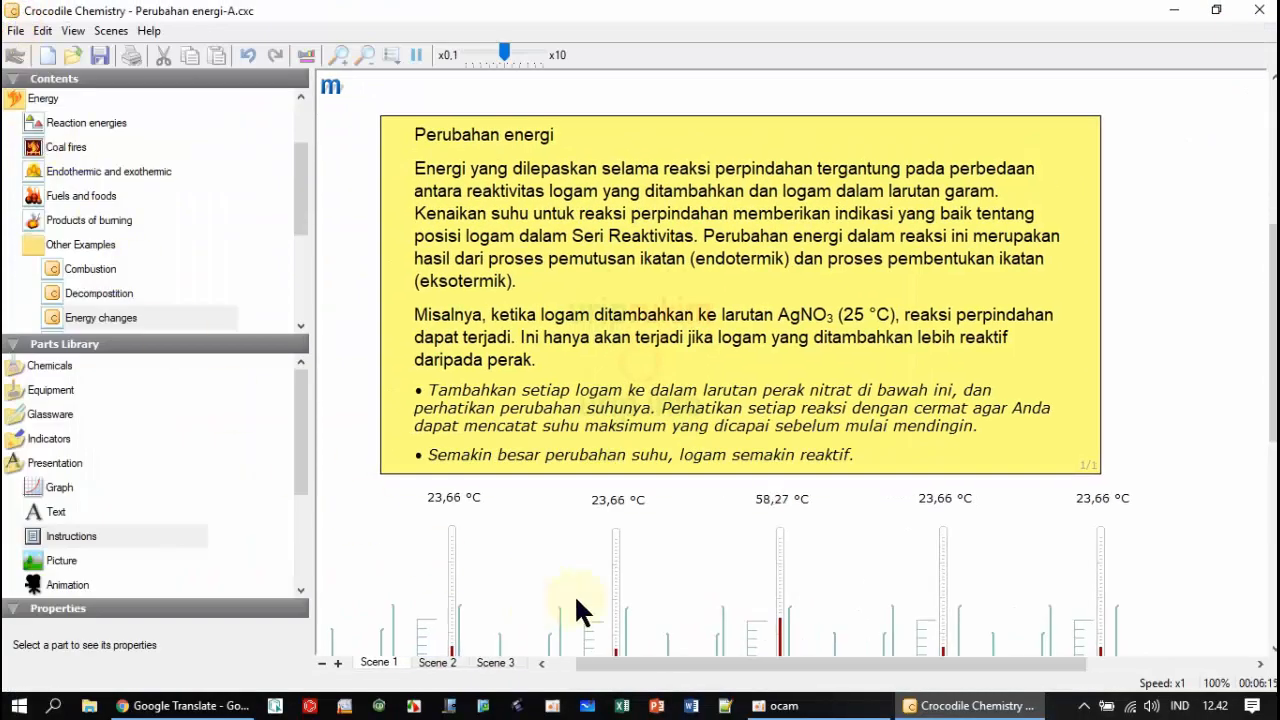
left_click_drag(1274, 260, 1277, 288)
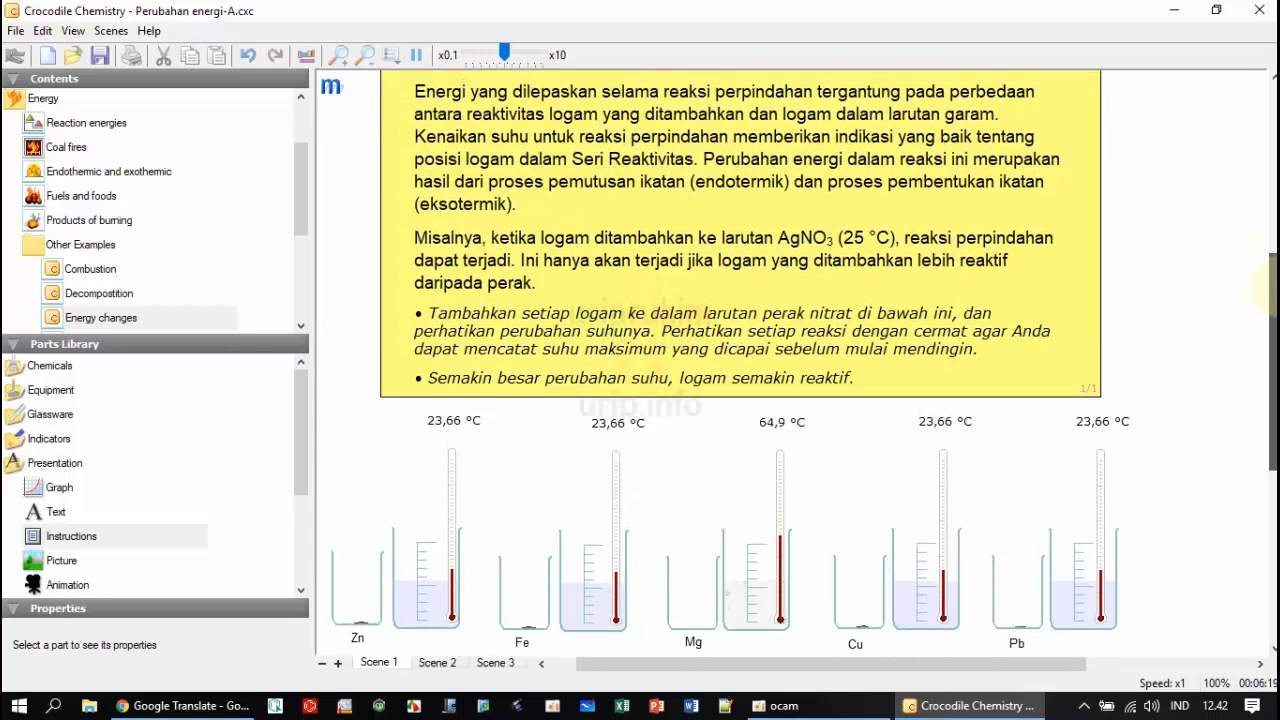